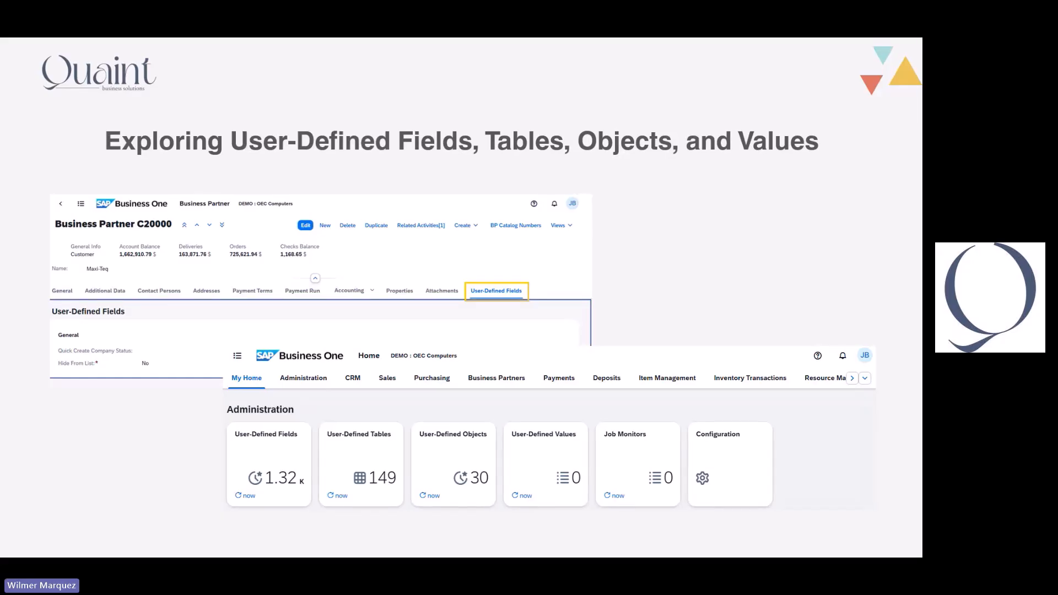
- Switch to the SAP Business One web client and start a new user-defined table from the Administration area
key("alt+Tab")
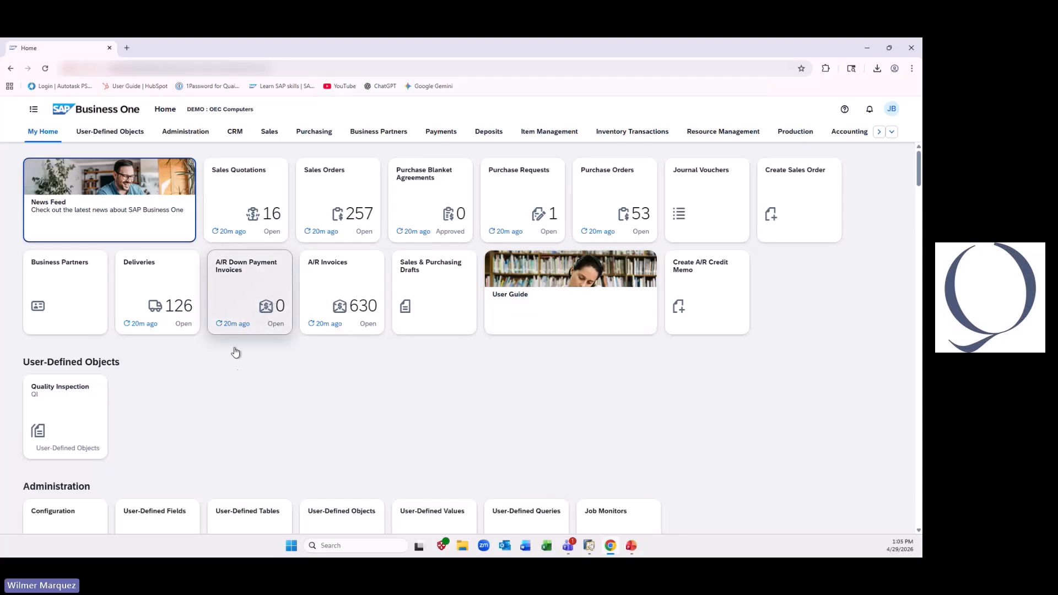
scroll(234, 381, "down", 2)
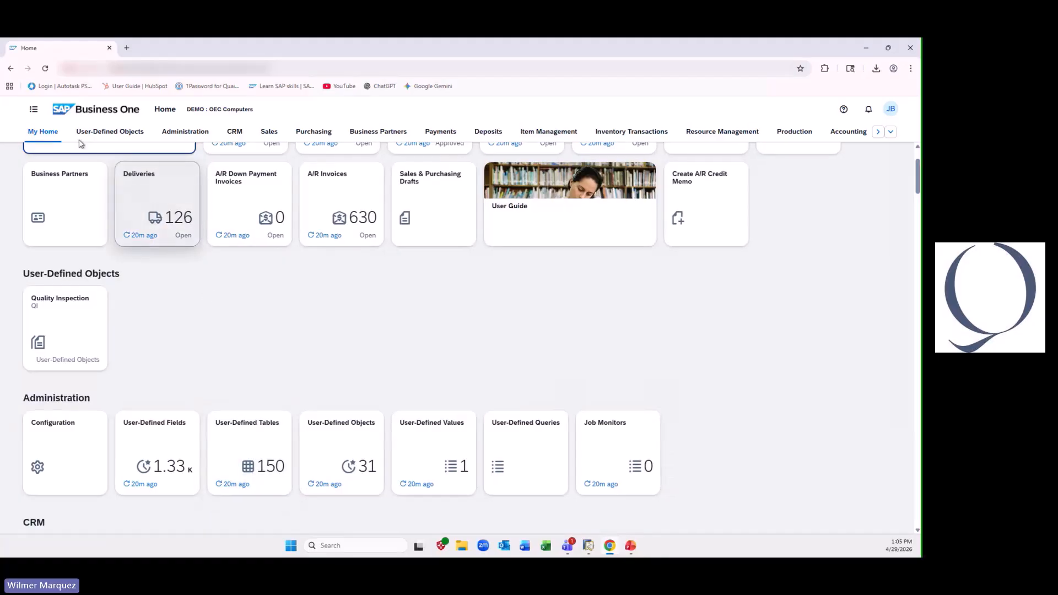
left_click(192, 135)
left_click(48, 134)
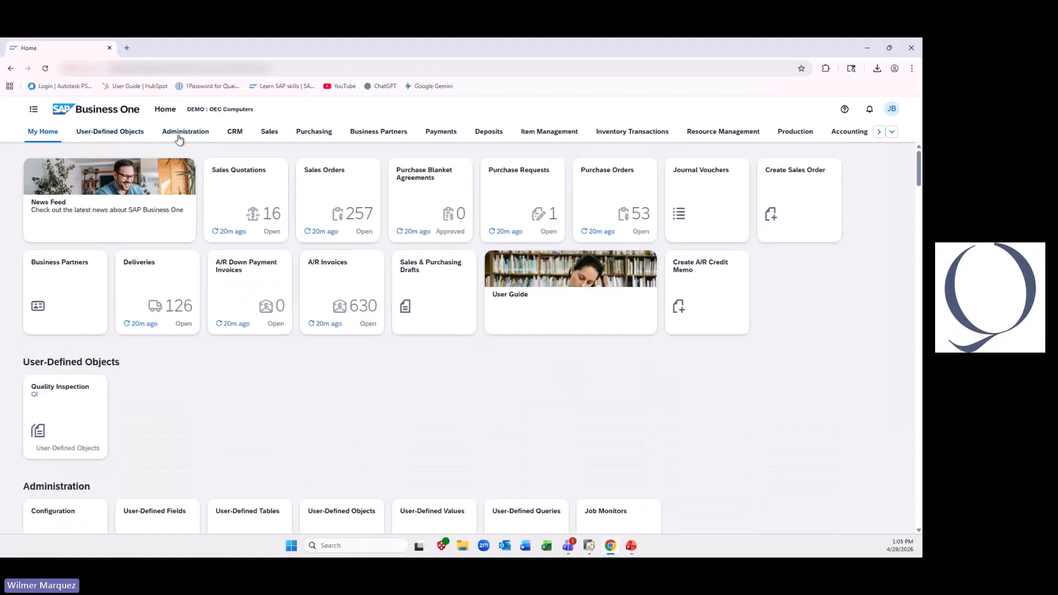
left_click(184, 135)
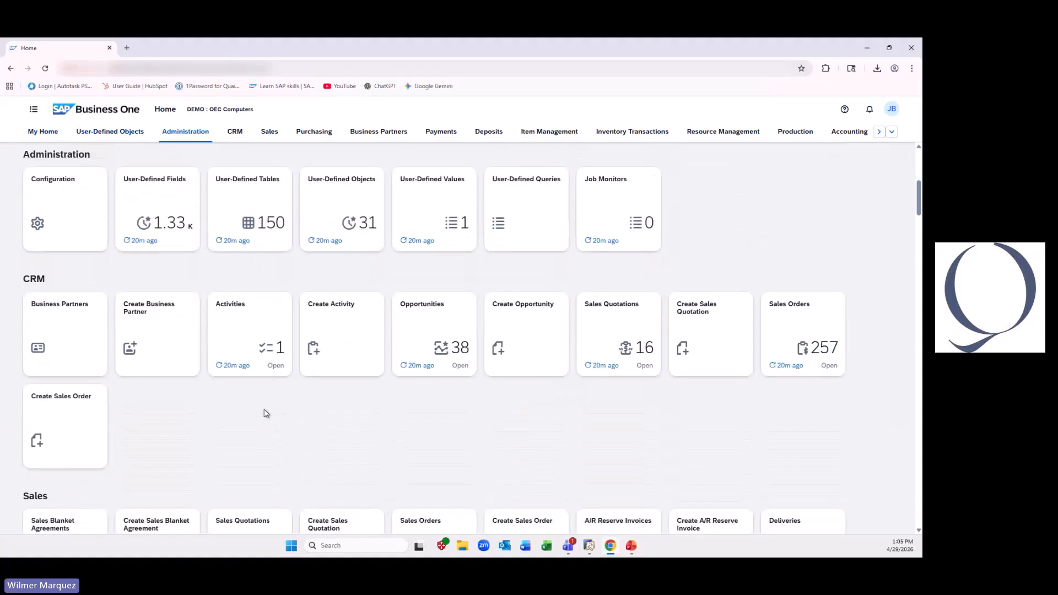
left_click(241, 200)
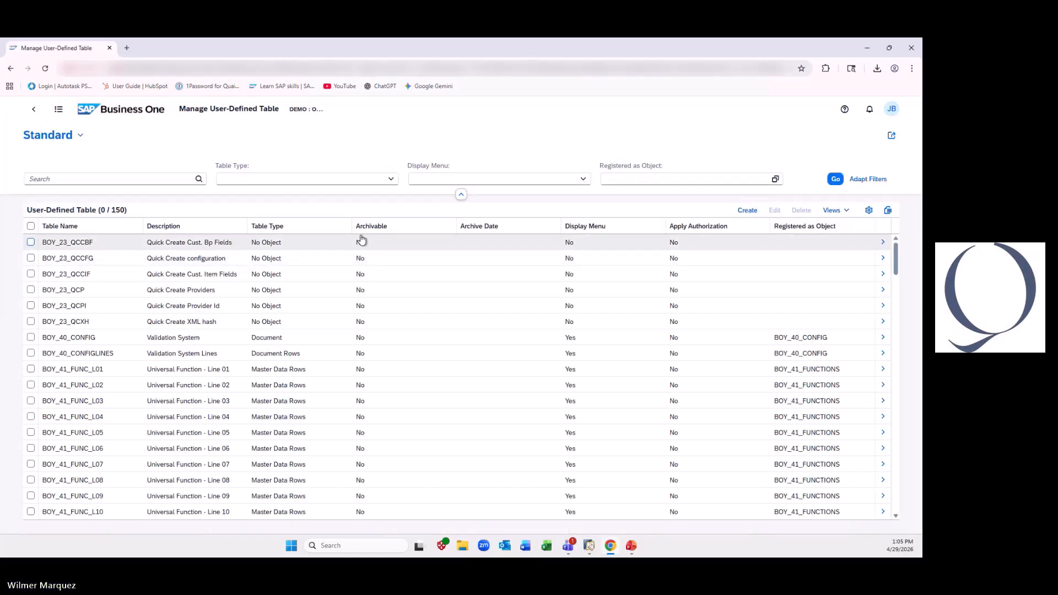
left_click(744, 215)
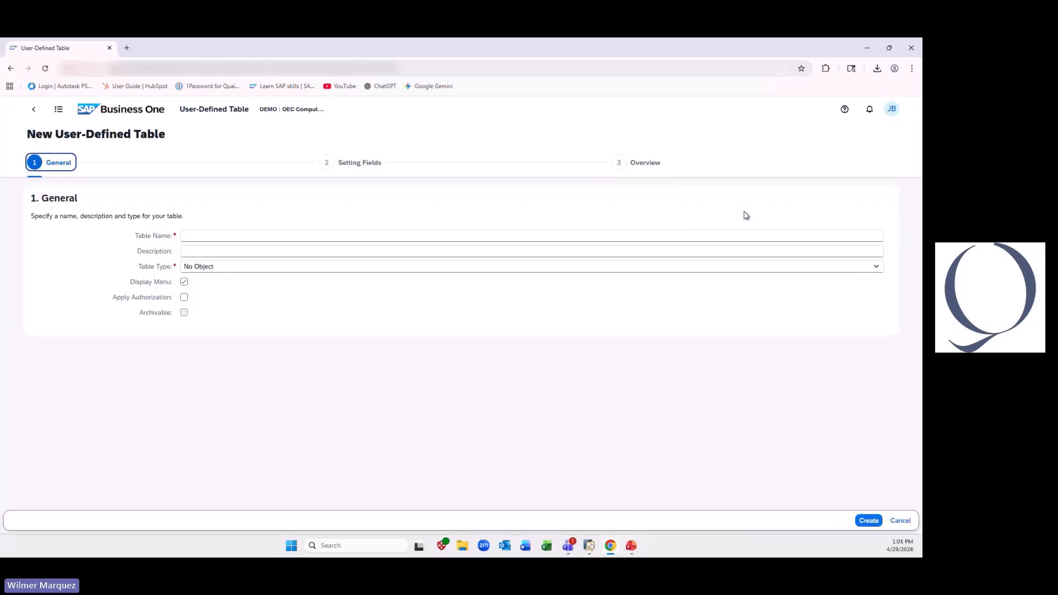
left_click(461, 236)
type("Drivers")
key("Tab")
type("Srivers")
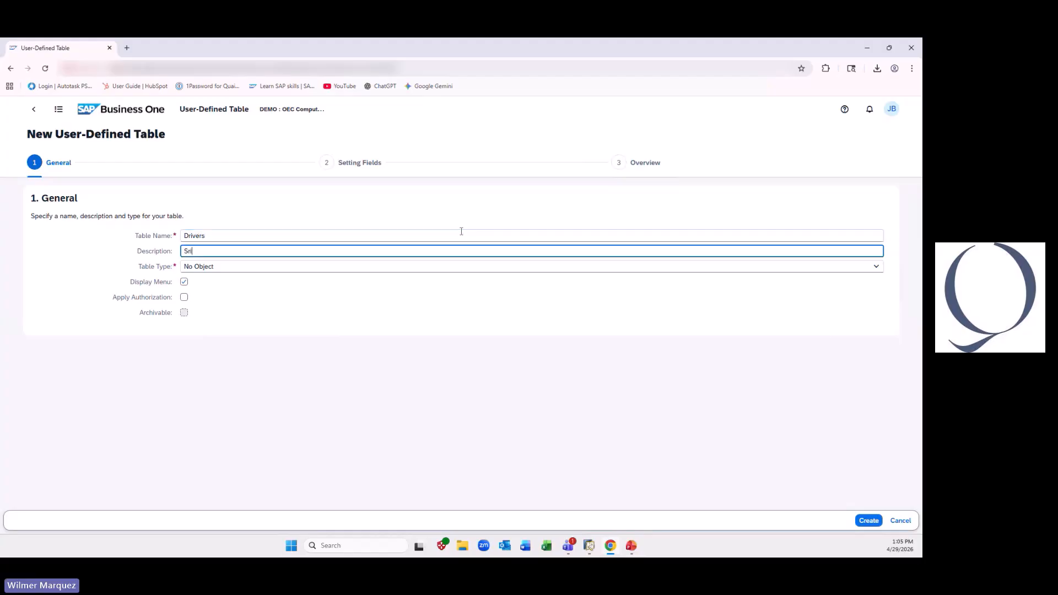
key("BackSpace")
key("BackSpace")
key("BackSpace")
key("BackSpace")
key("BackSpace")
- Set both the table name and the description of the new user-defined table to Delivery
right_click(461, 232)
left_click(287, 234)
double_click(250, 236)
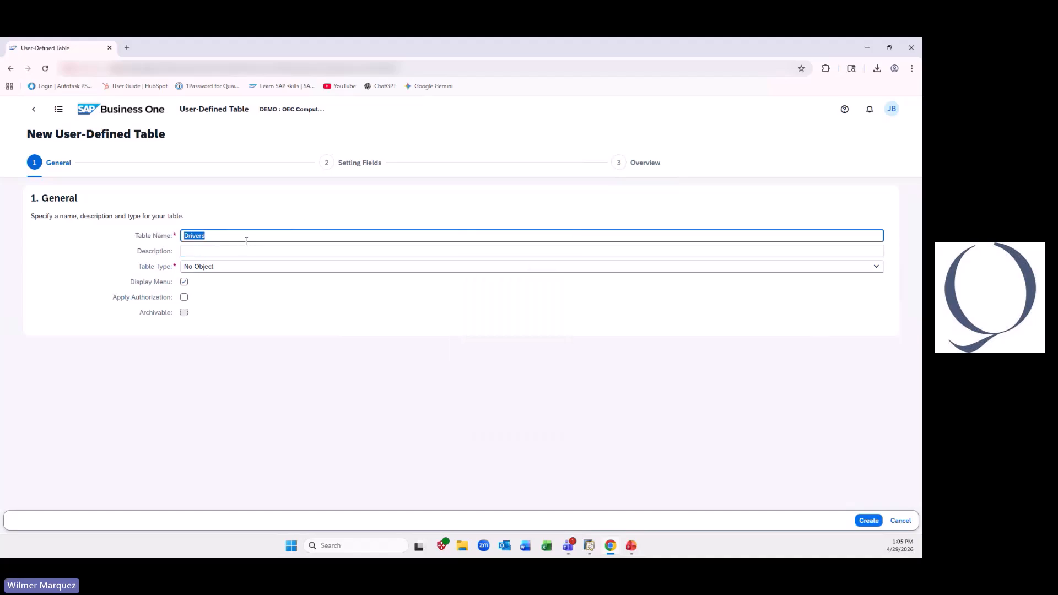
type("Delivery")
key("Tab")
type("Delivery")
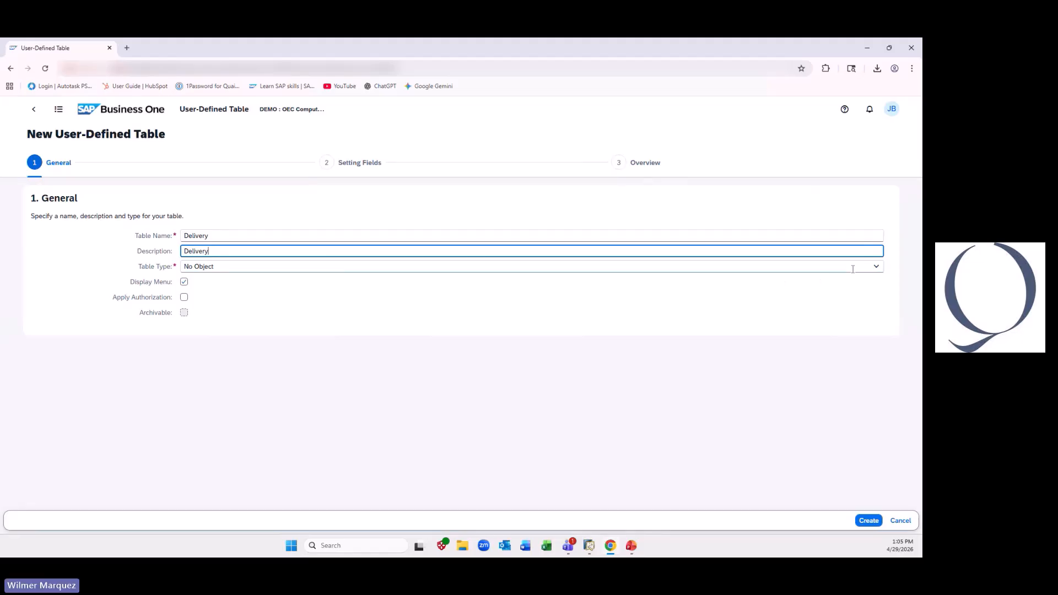
- Choose No Object with Auto. Increment as the table type and create the Delivery table
left_click(876, 267)
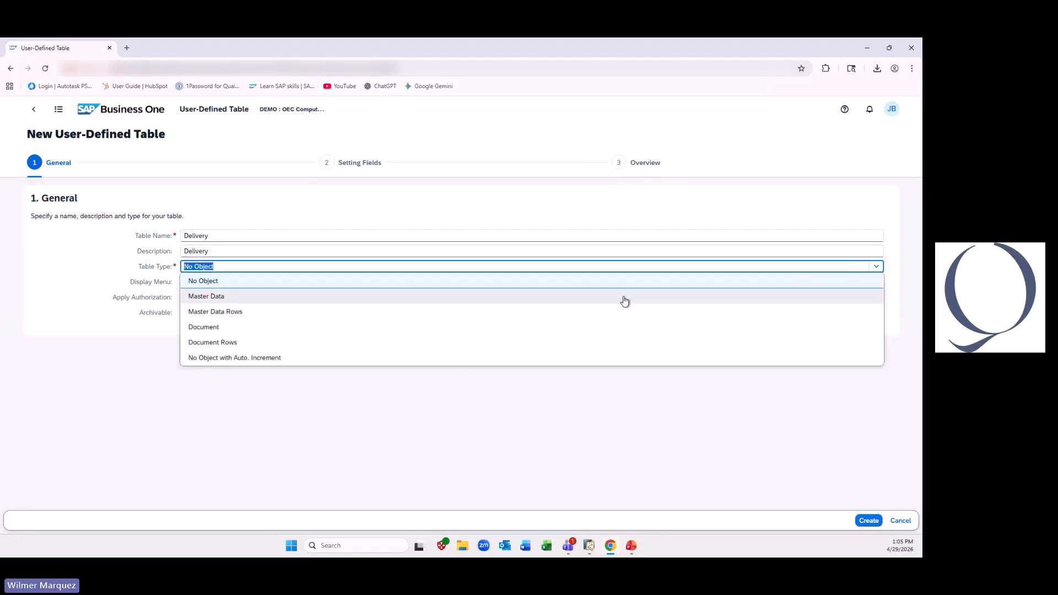
left_click(267, 360)
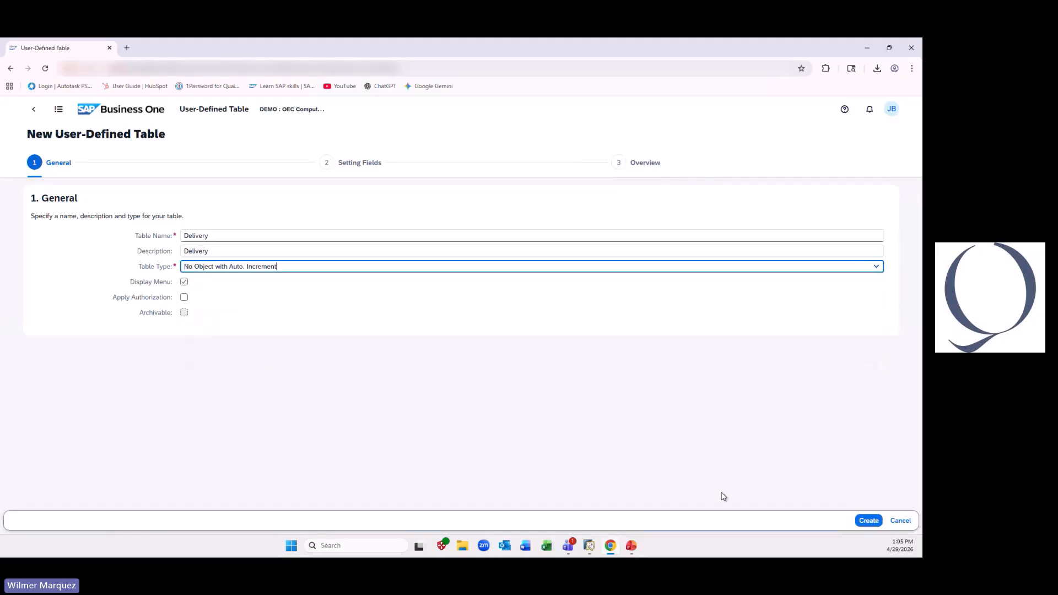
left_click(868, 521)
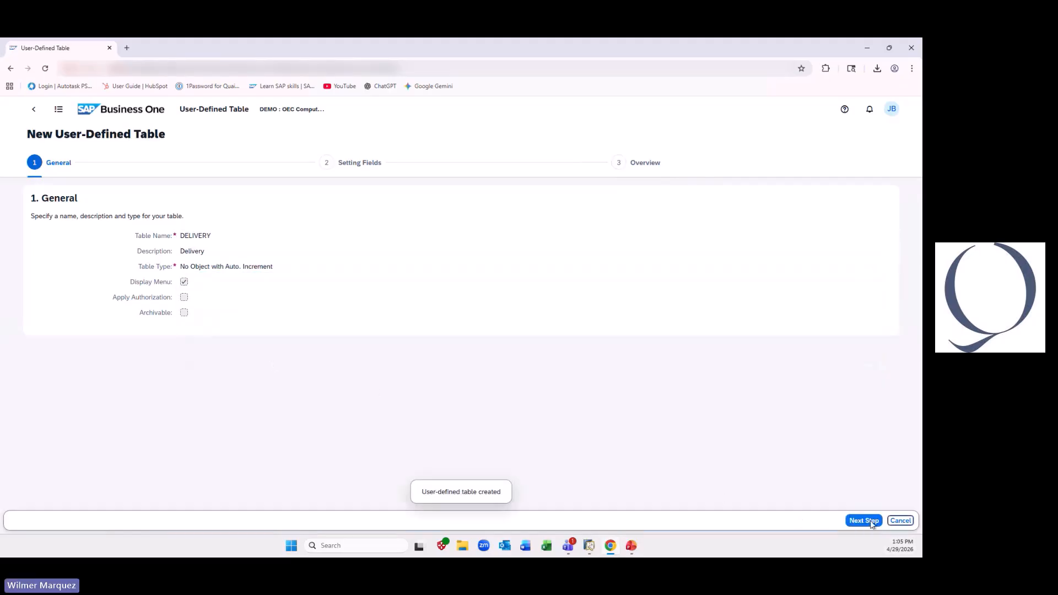
- Add a regular alphanumeric field titled Name to the Delivery table, with description Driver Name and length 20
left_click(865, 521)
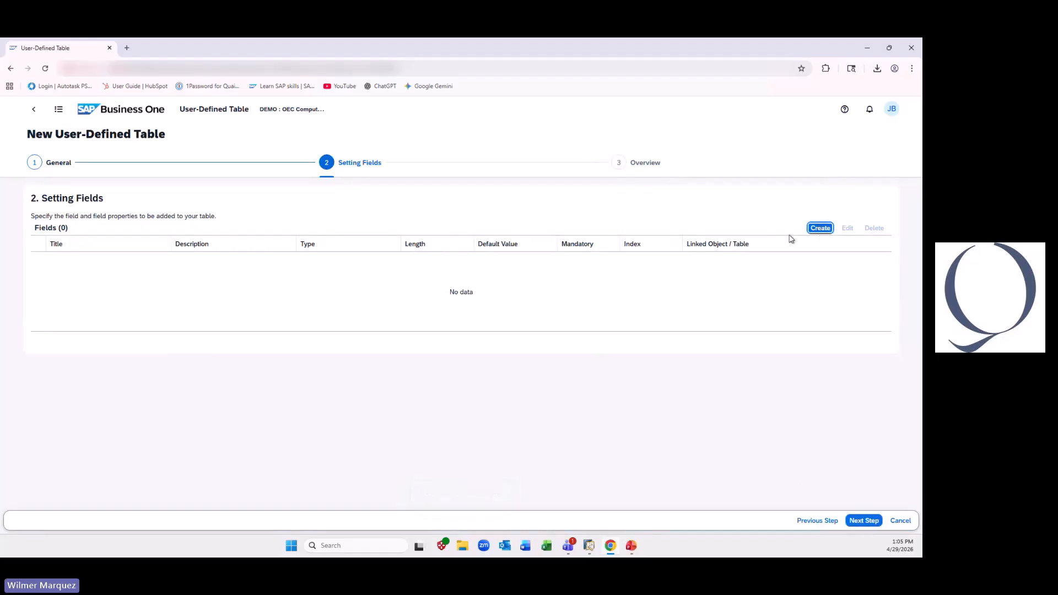
left_click(820, 228)
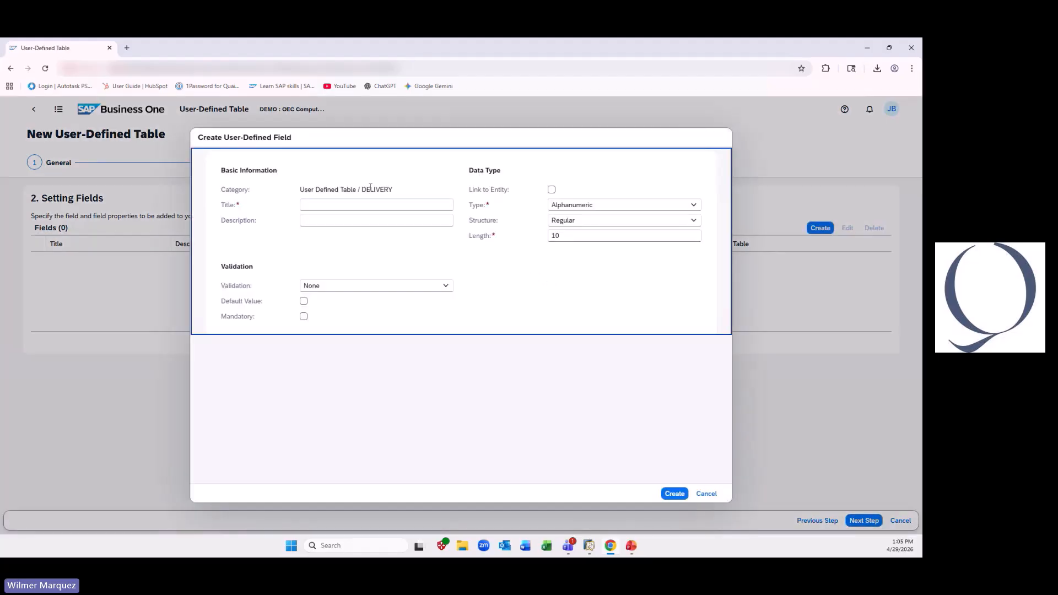
left_click(366, 204)
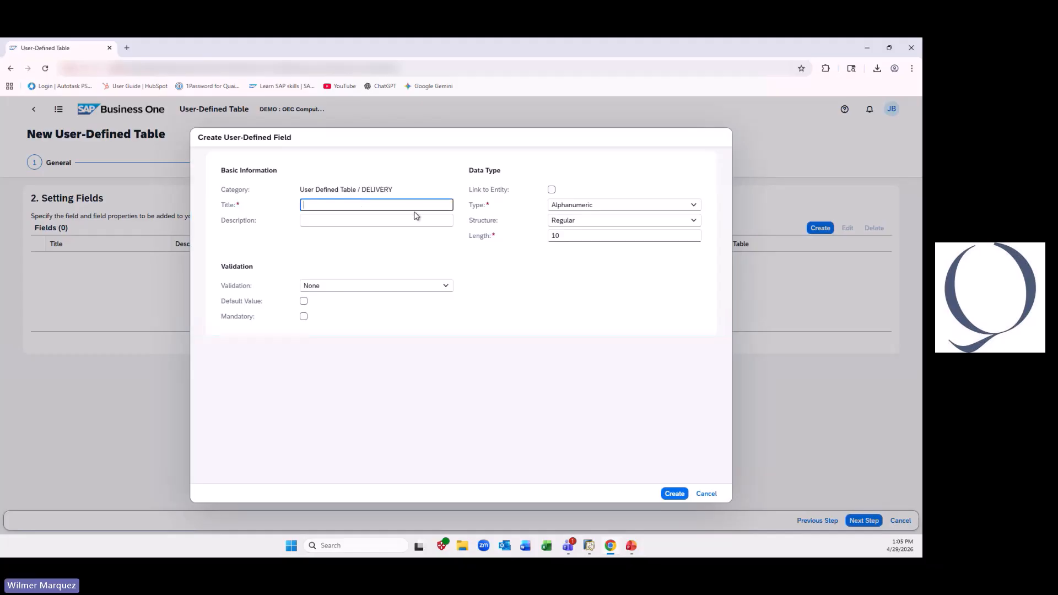
type("Name")
key("Tab")
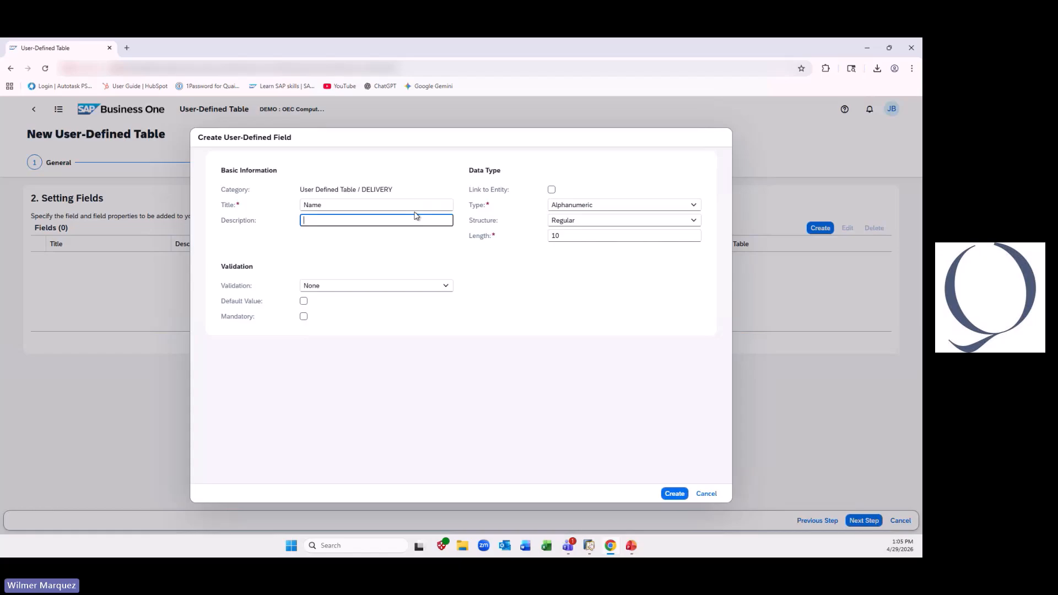
type("Driver Name")
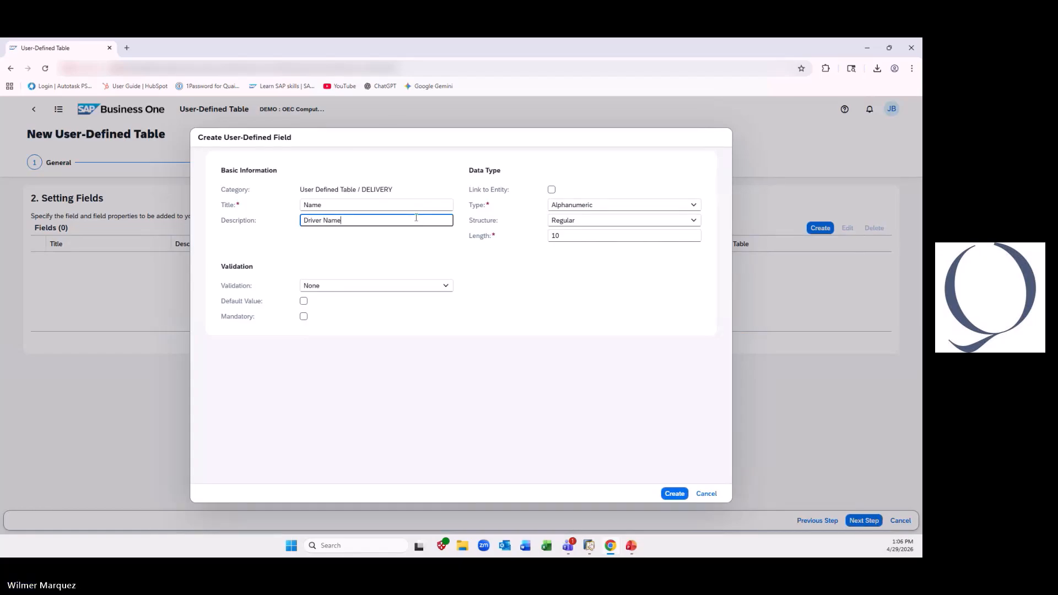
double_click(577, 234)
type("20")
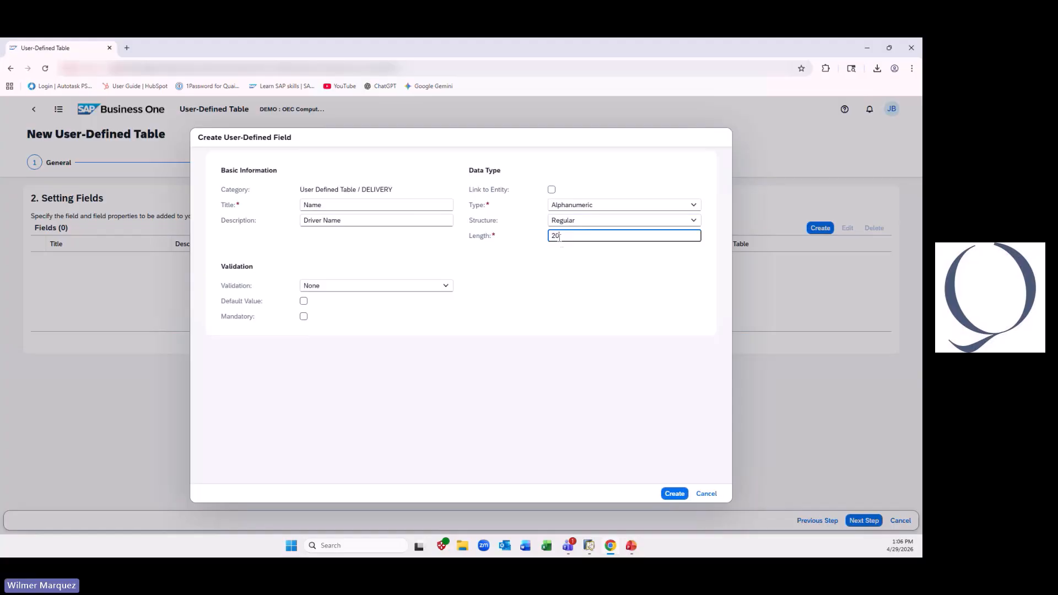
left_click(673, 494)
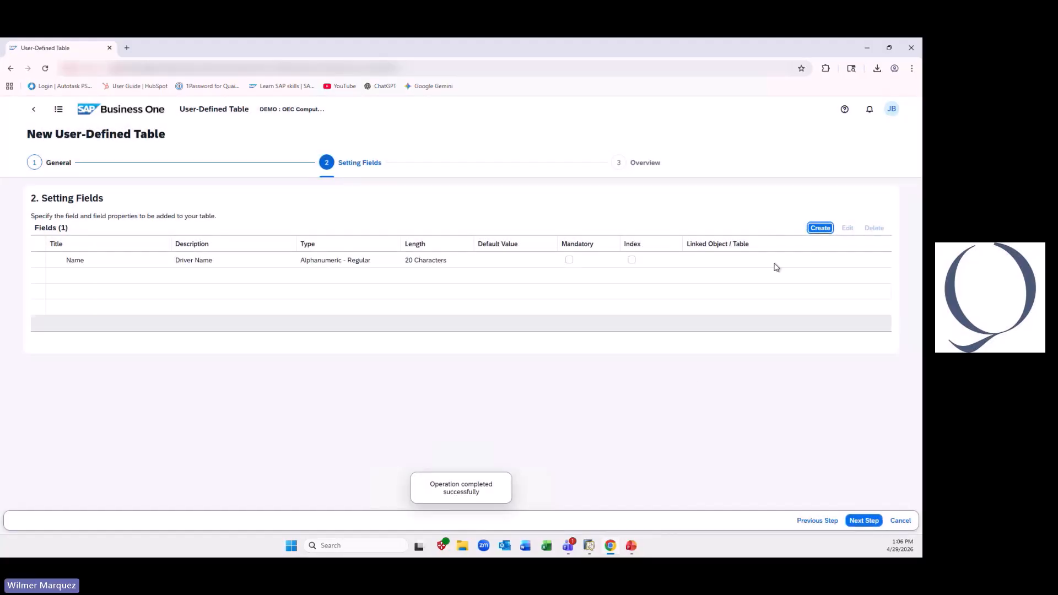
- Start a second field for the Delivery table and title it Shift
left_click(818, 228)
left_click(358, 207)
type("Shid")
key("BackSpace")
type("fyq")
key("Tab")
left_click(359, 206)
key("BackSpace")
key("BackSpace")
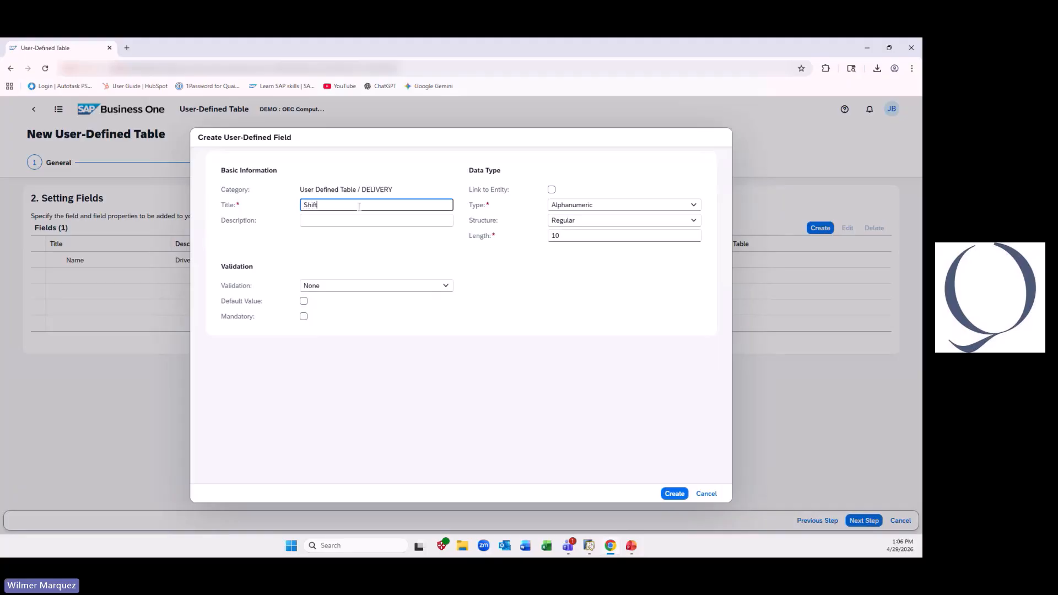
- Describe the Shift field as Shift Worked, set its length to 20 and create the field
left_click(366, 222)
type("S")
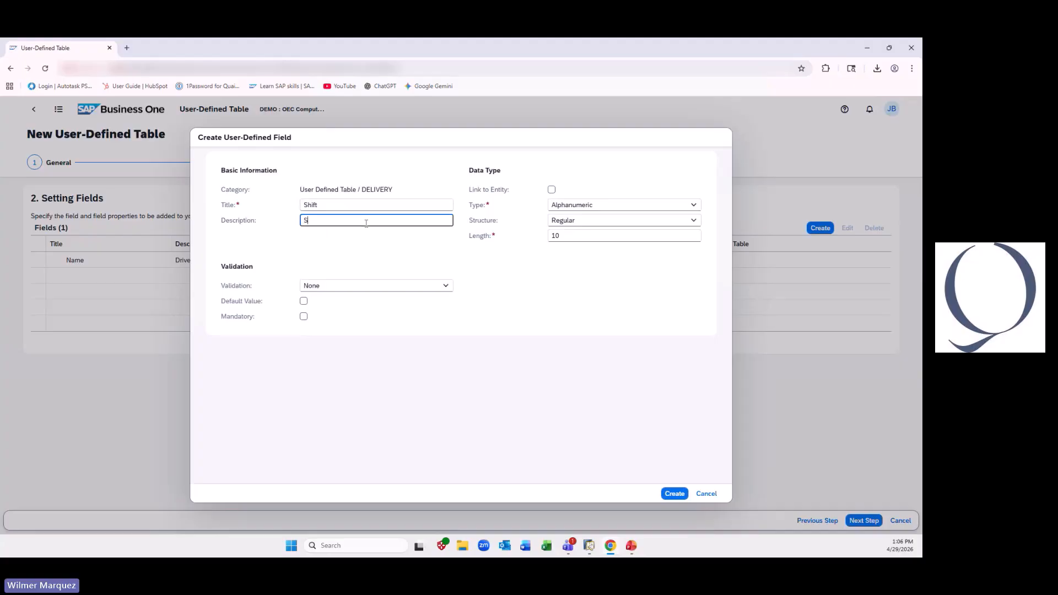
type("hift ")
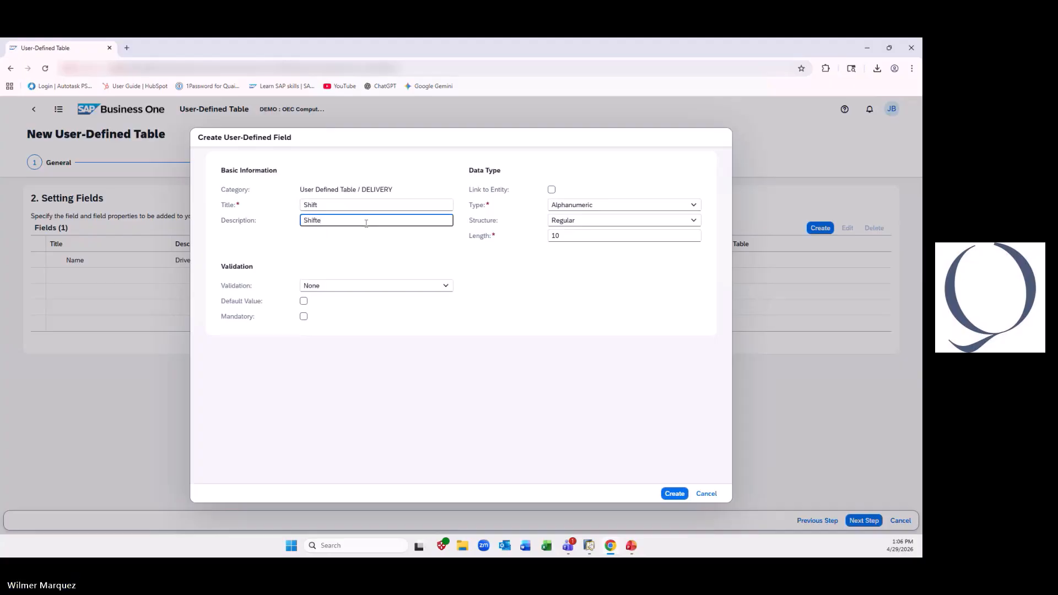
type("Worked")
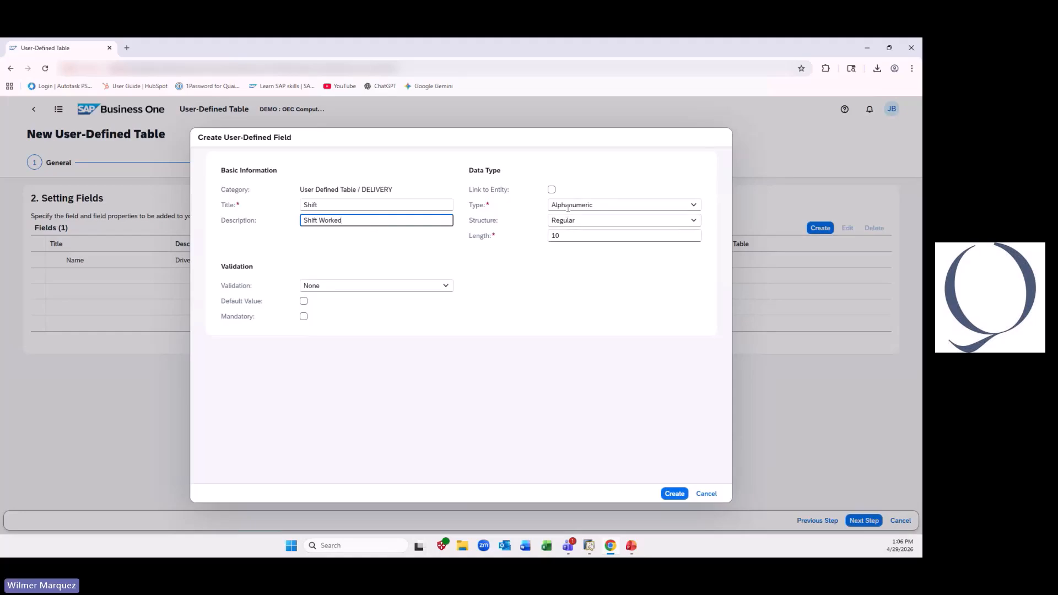
left_click(571, 238)
key("ctrl+a")
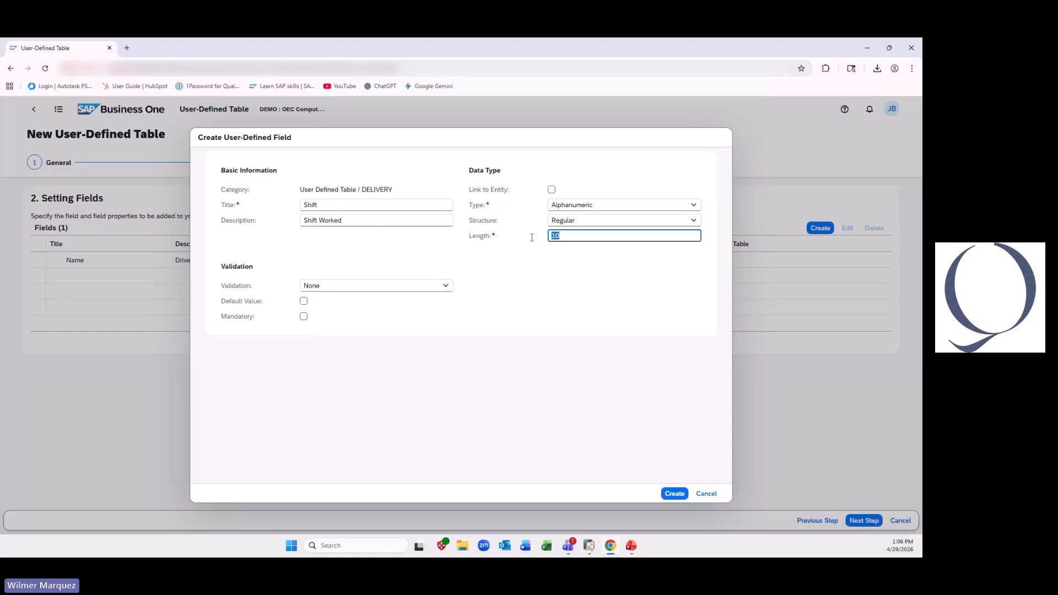
type("20")
left_click(667, 494)
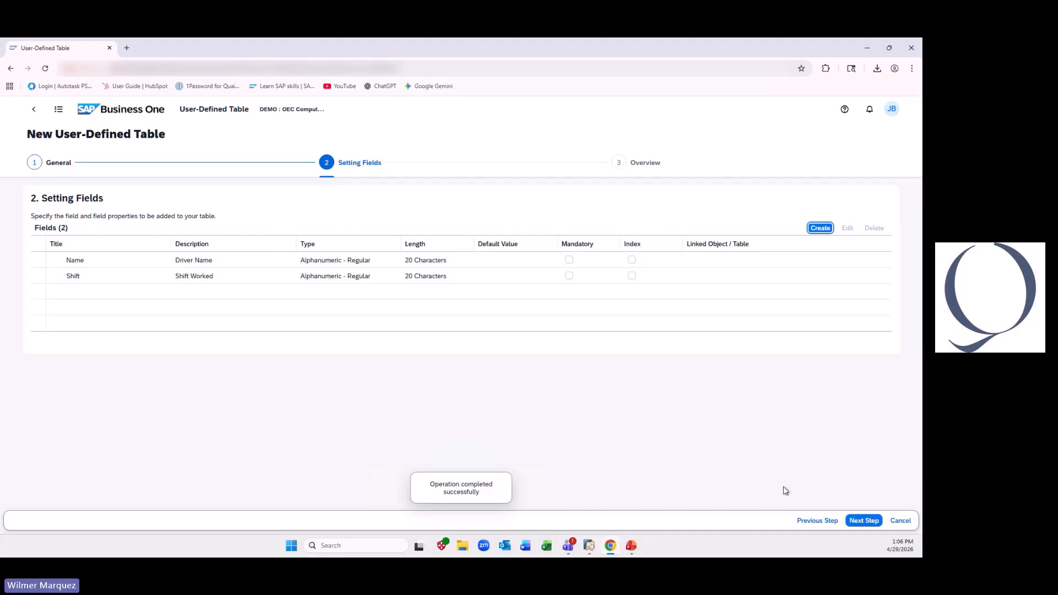
- Finish the Delivery table setup and locate its entry near the end of the user-defined table list
left_click(860, 519)
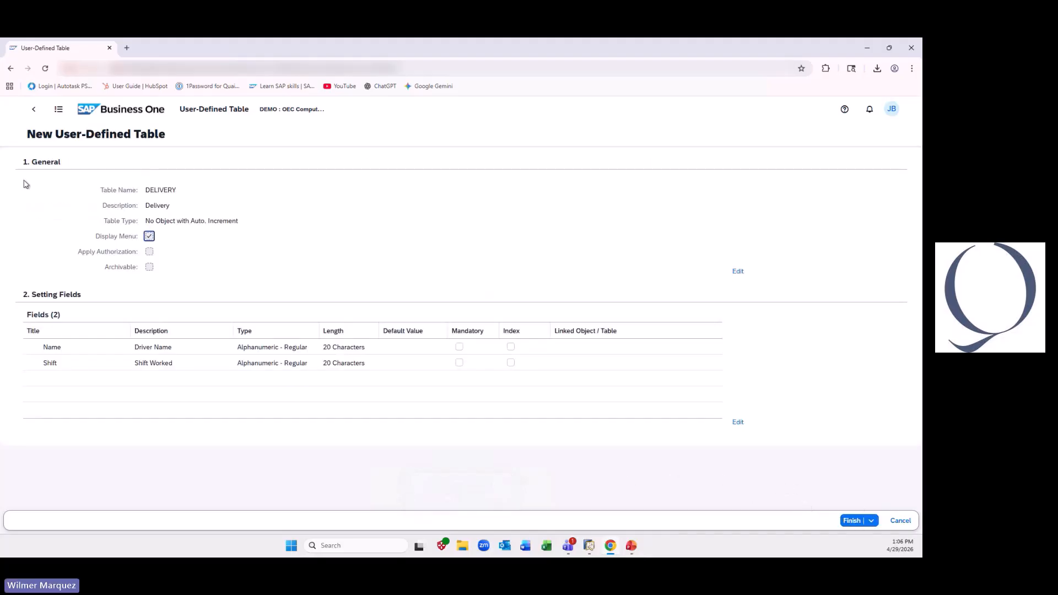
left_click(851, 519)
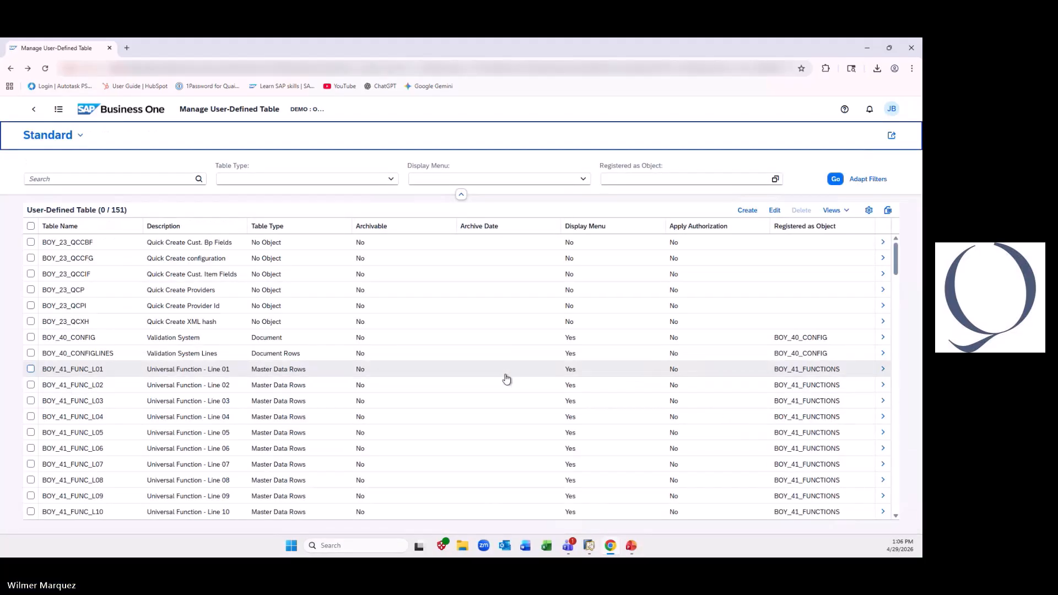
left_click_drag(895, 266, 894, 507)
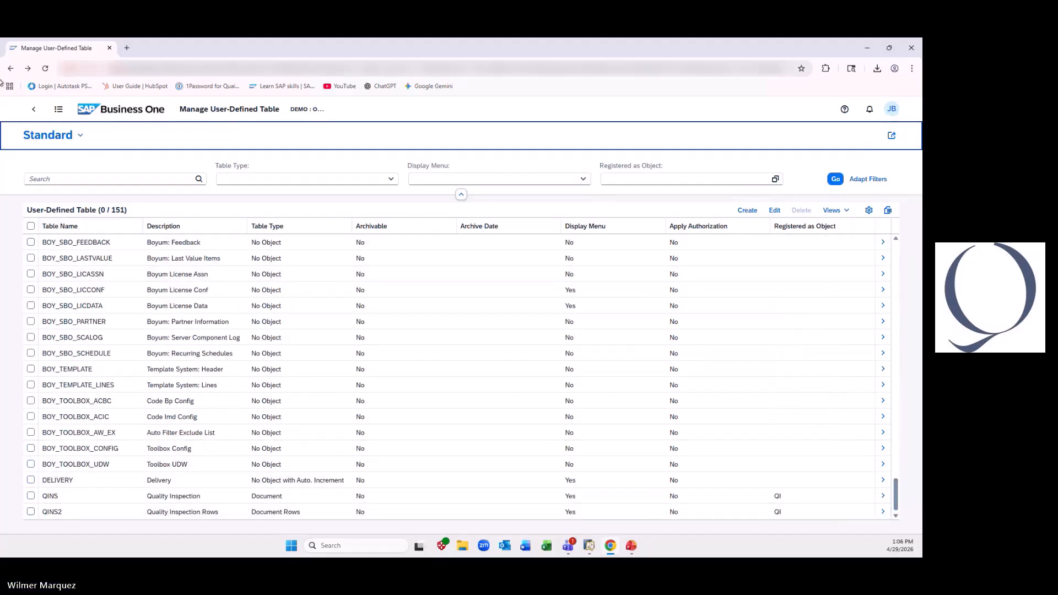
- Reload the web client and return to the home page
left_click(46, 70)
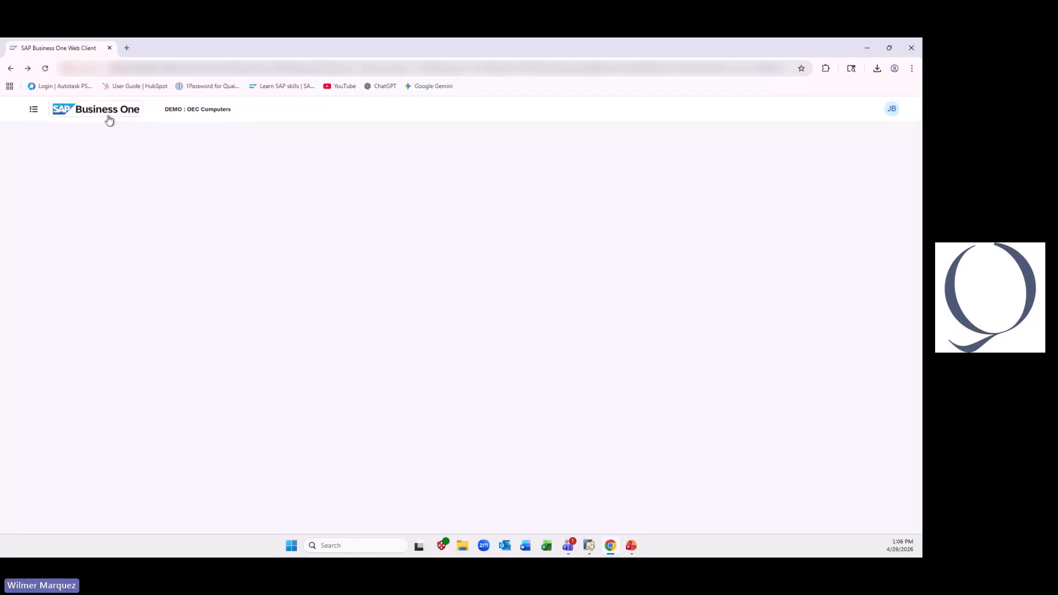
left_click(65, 112)
left_click(34, 111)
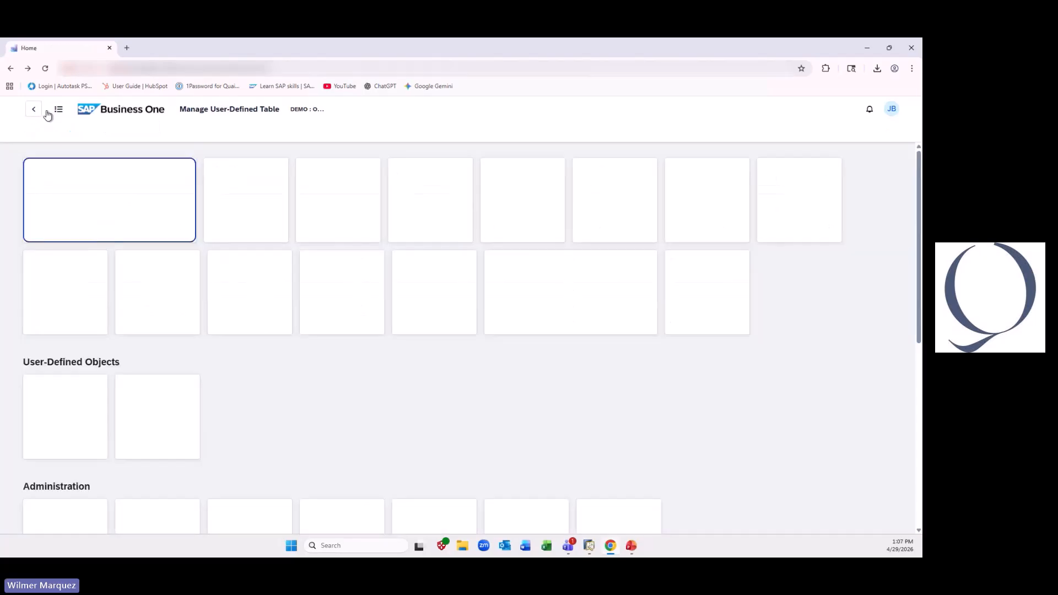
- Expand User-Defined Tables in the main navigation and look for the Delivery table there and among the home page tiles
left_click(35, 111)
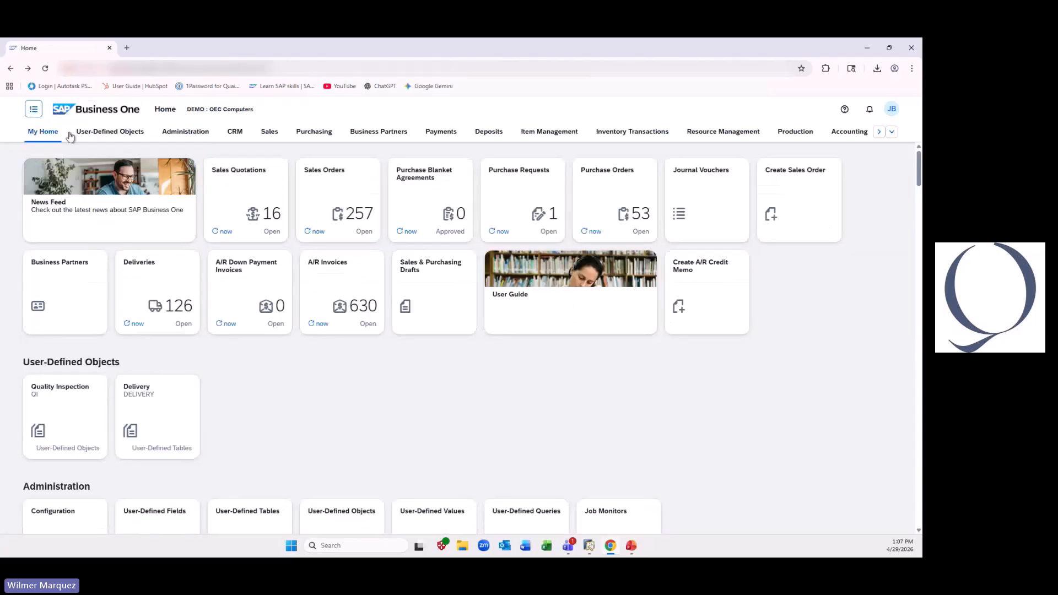
scroll(83, 286, "down", 1)
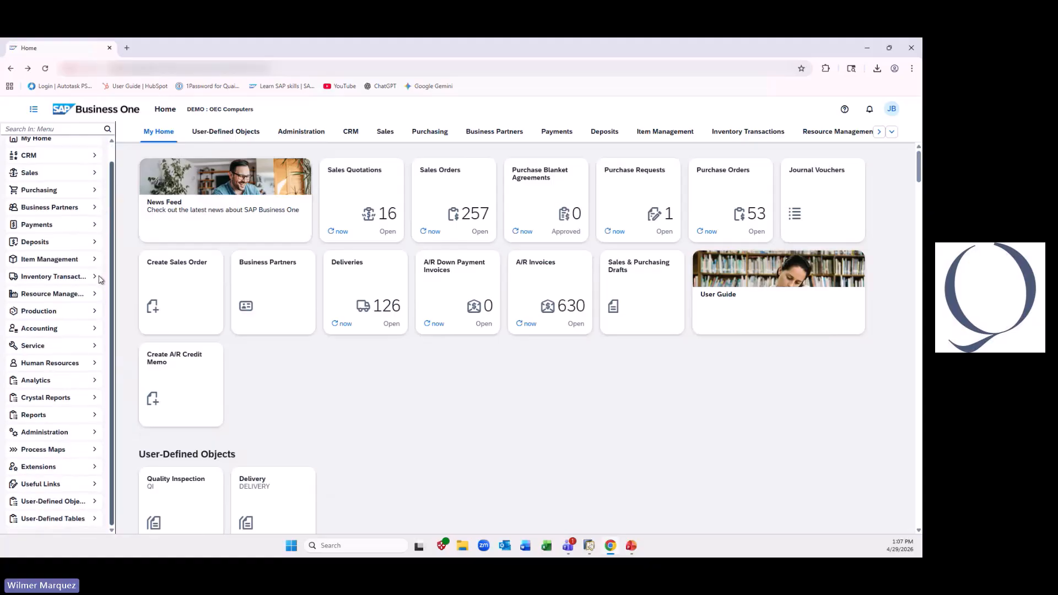
left_click(97, 519)
scroll(99, 523, "down", 3)
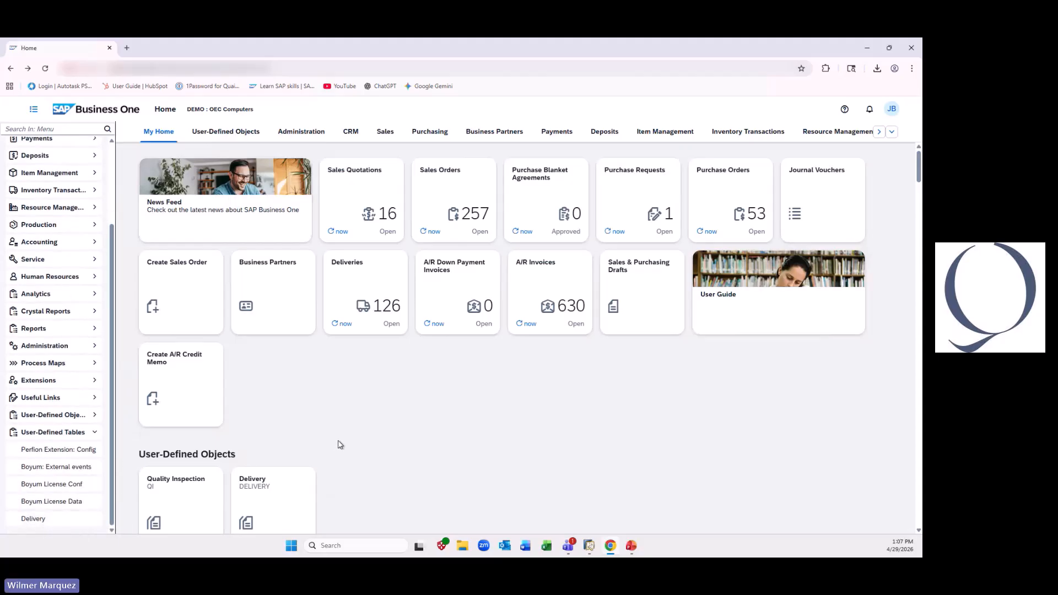
scroll(325, 451, "down", 1)
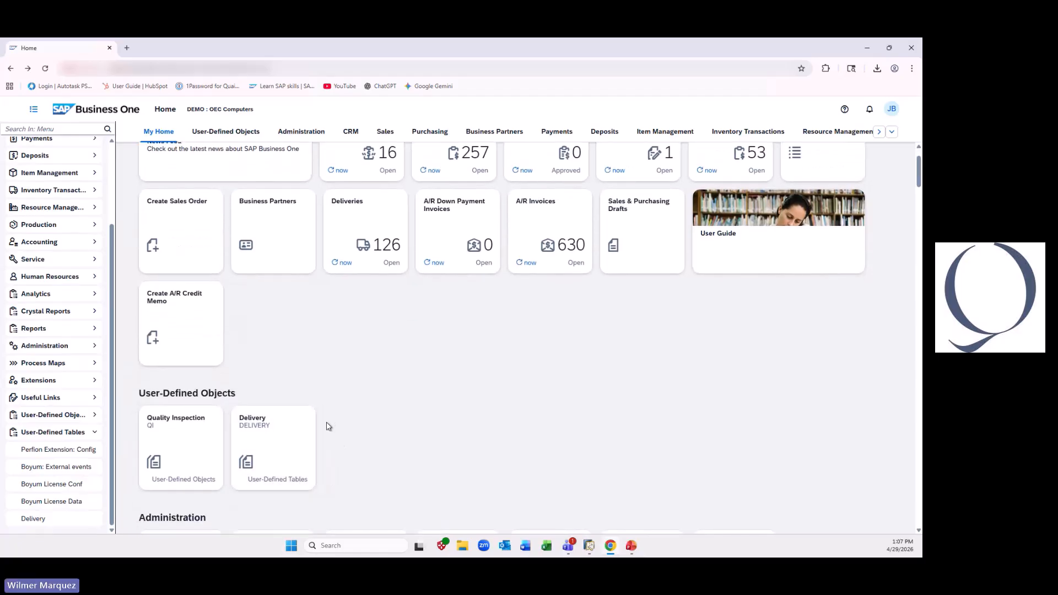
scroll(330, 395, "down", 3)
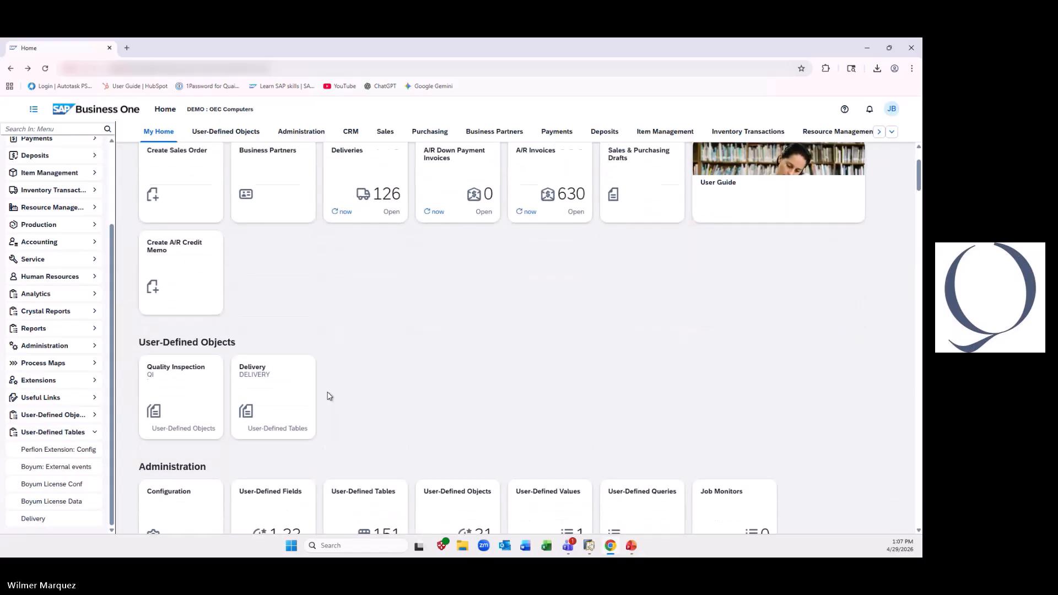
- Open the Delivery user-defined table from the home page and start a new record
scroll(327, 396, "down", 1)
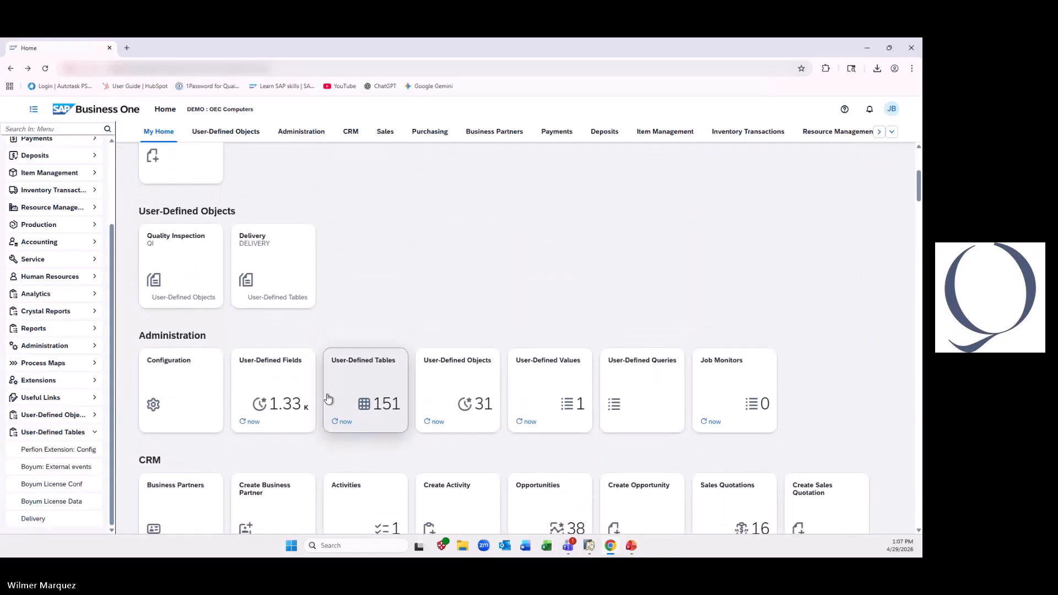
left_click(281, 270)
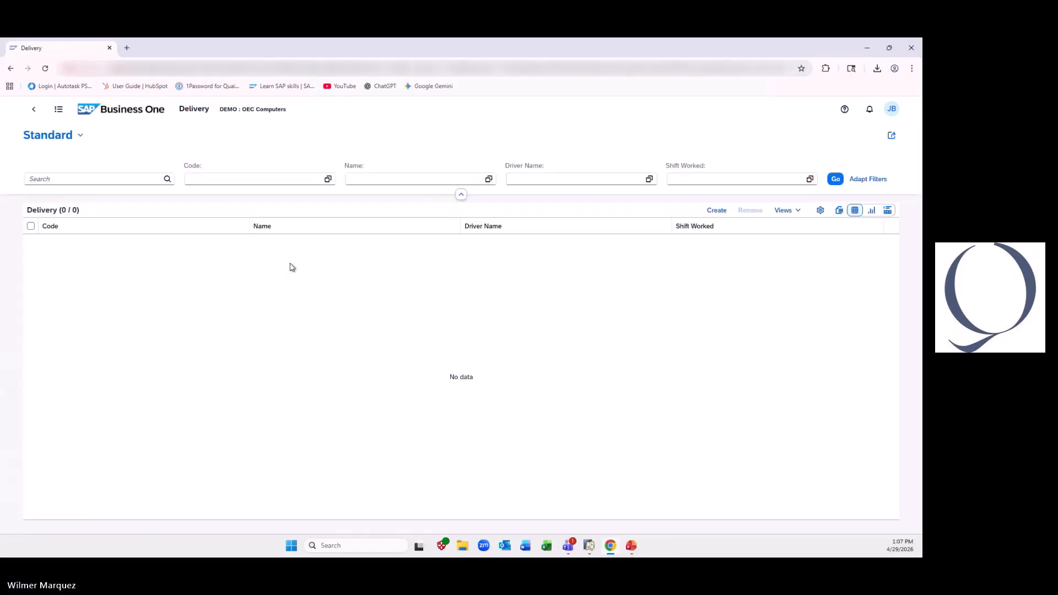
left_click(716, 210)
- Add the first driver's record with the full driver name, the first name as Name, and Morning as the shift worked
left_click(395, 226)
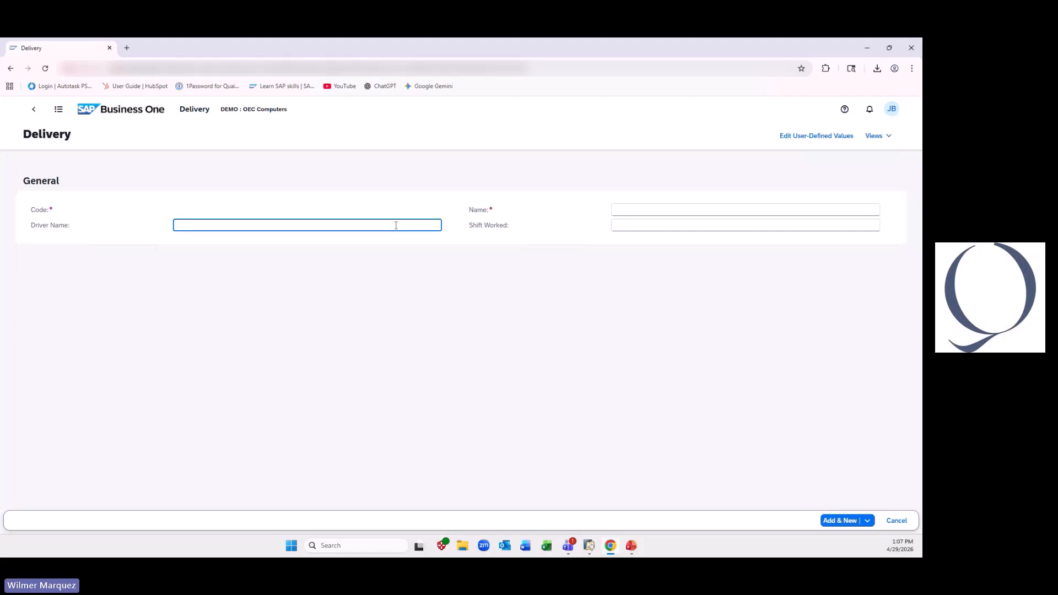
type("James")
key("Tab")
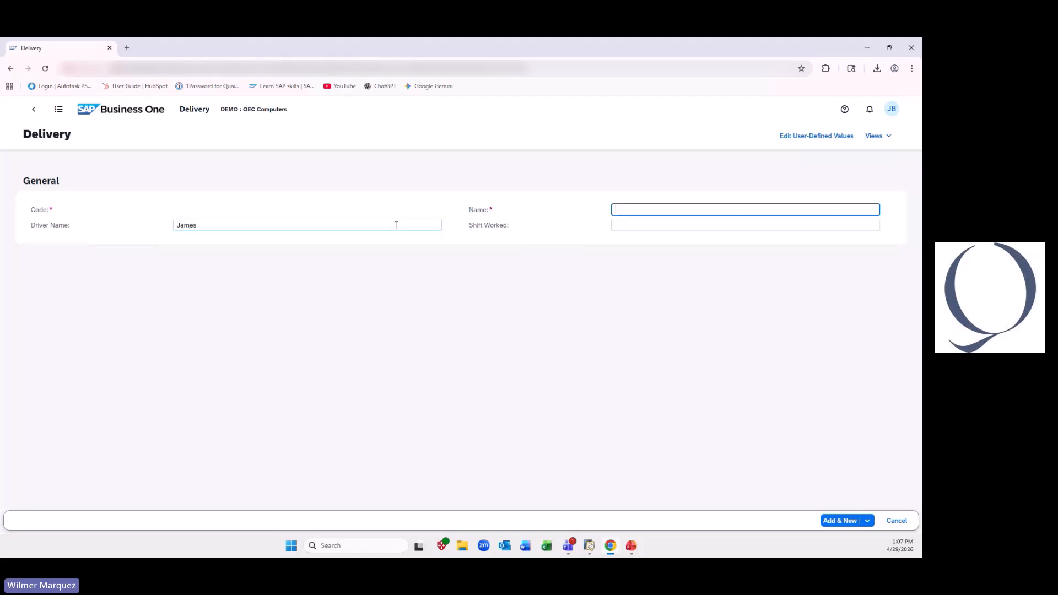
type("James Regis")
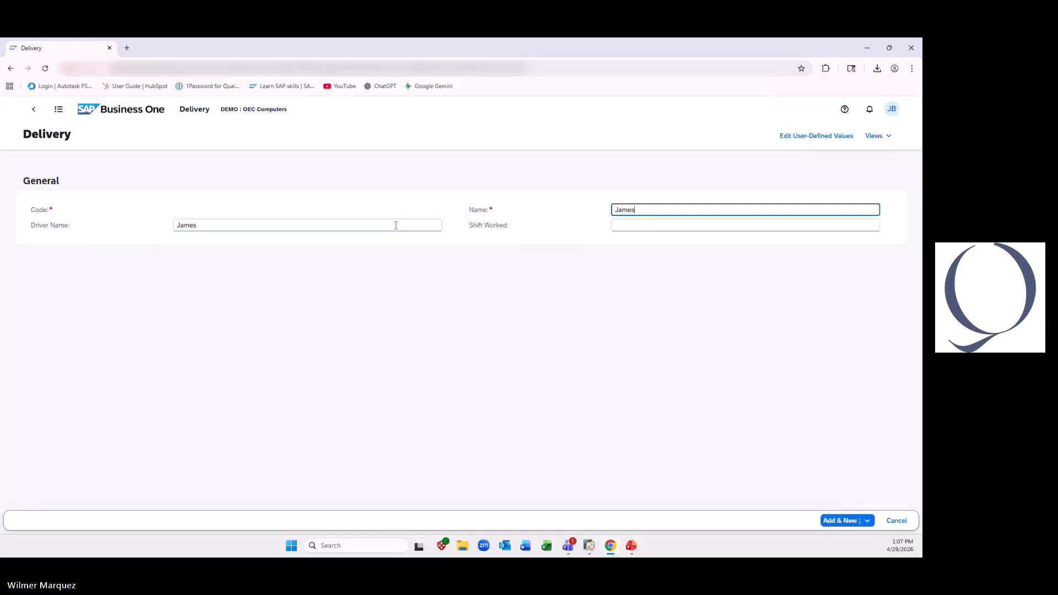
left_click(396, 224)
type("Regis")
left_click(680, 226)
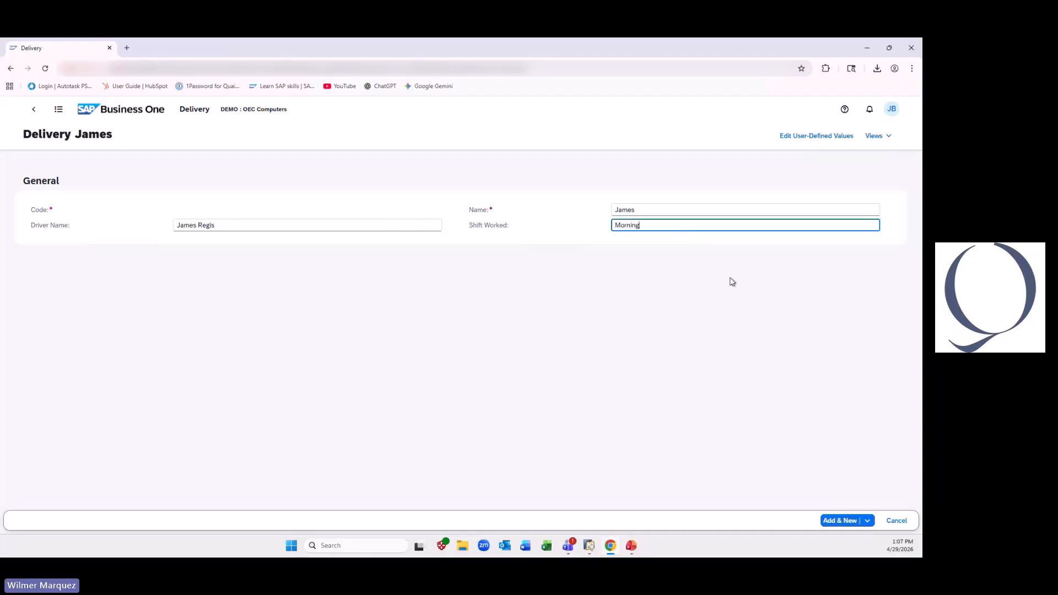
left_click(839, 521)
- Add a second driver's record with the full driver name, the first name as Name, and Evening as the shift worked
left_click(389, 227)
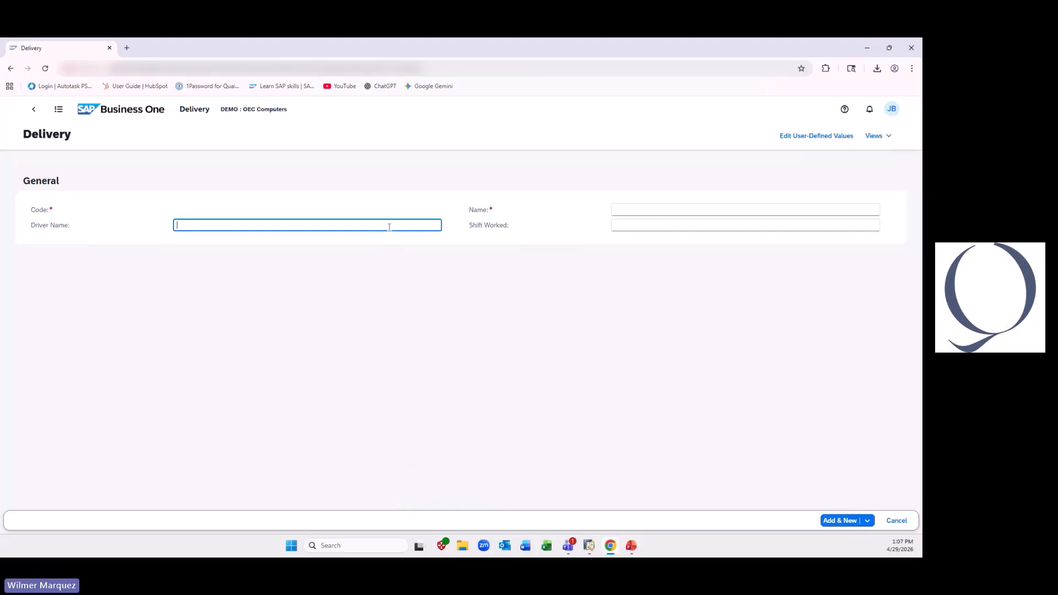
type("Maria Ramirez")
key("Tab")
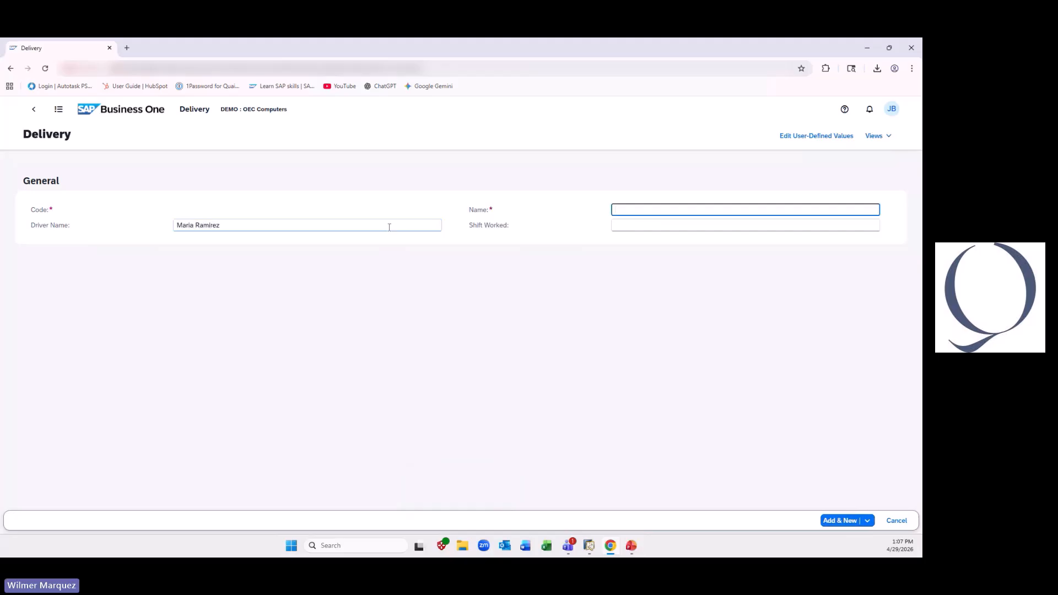
key("Tab")
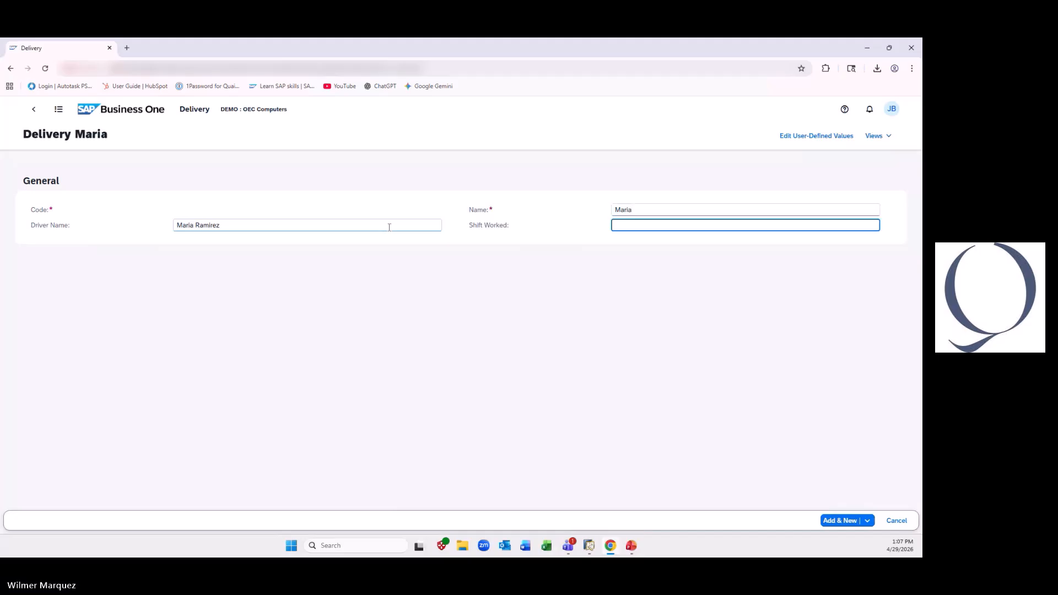
type("Evening")
left_click(831, 520)
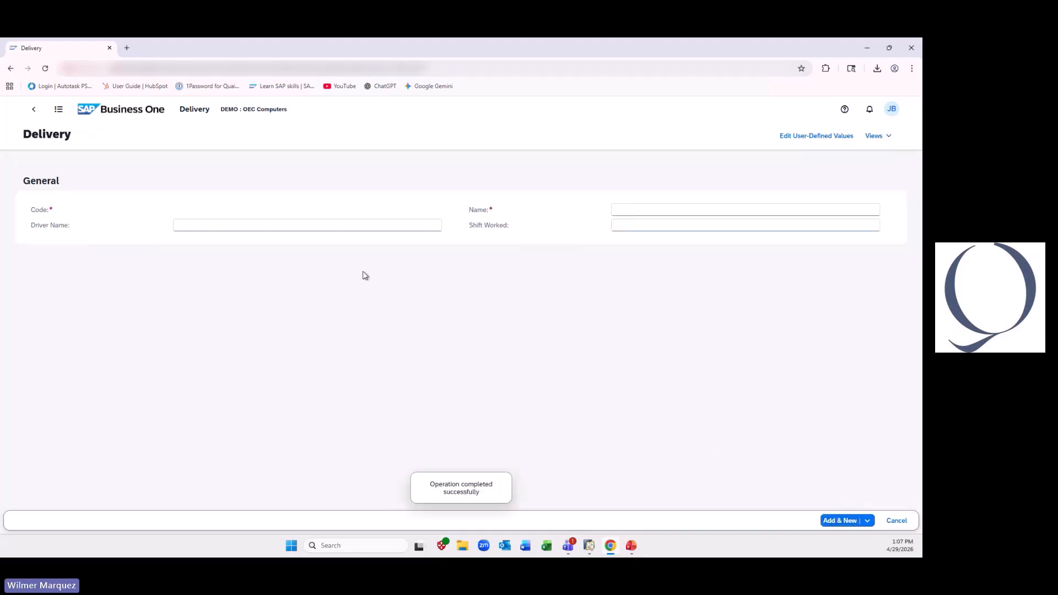
- Add a third driver's record with driver name and first name, entering the shift worked as Evening with a capital E
left_click(367, 226)
type("W")
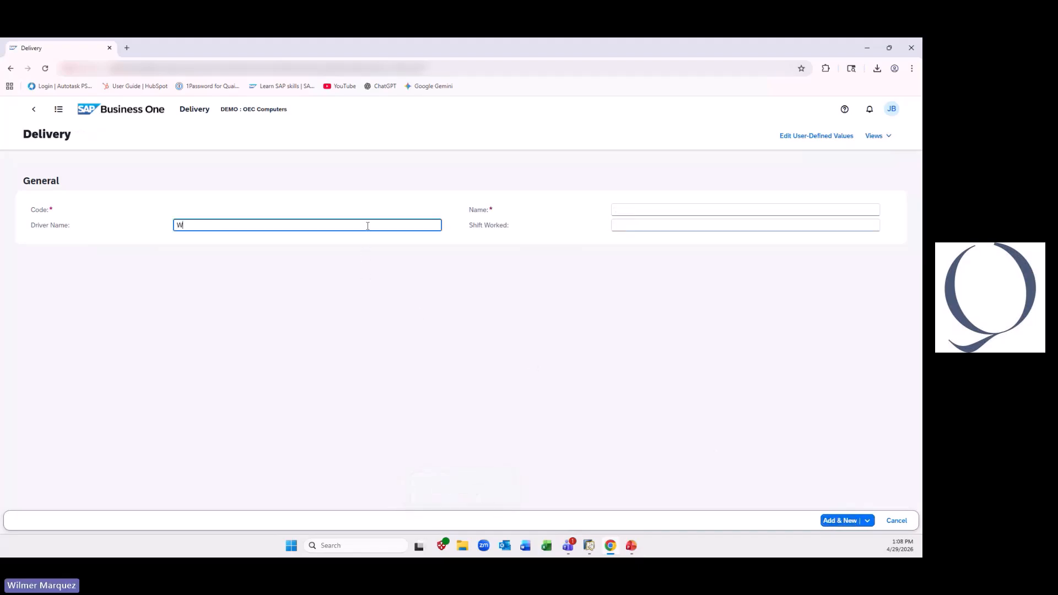
type("ill Smith")
key("Tab")
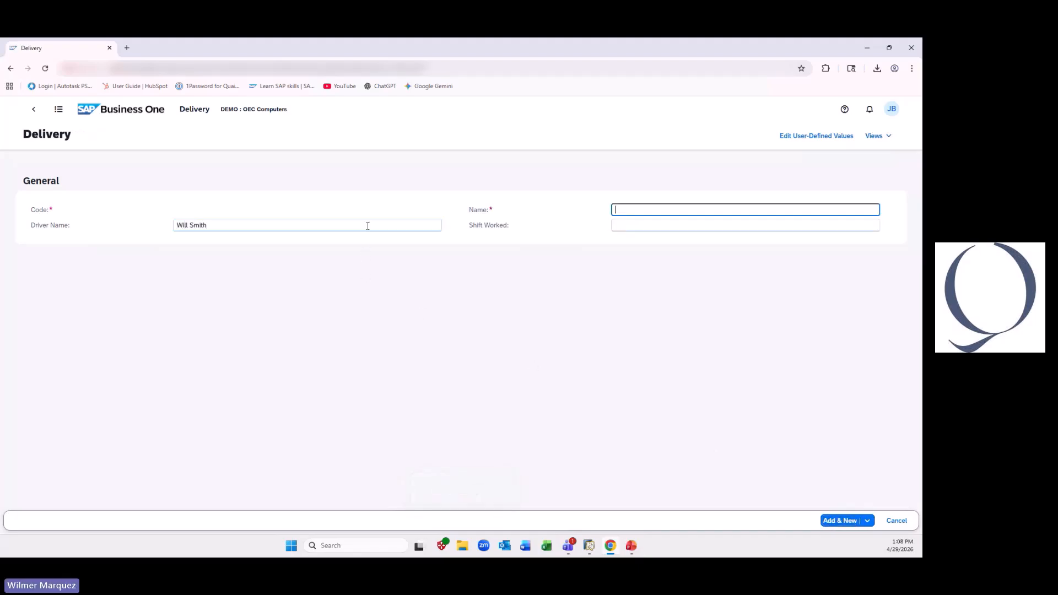
type("Will")
key("Tab")
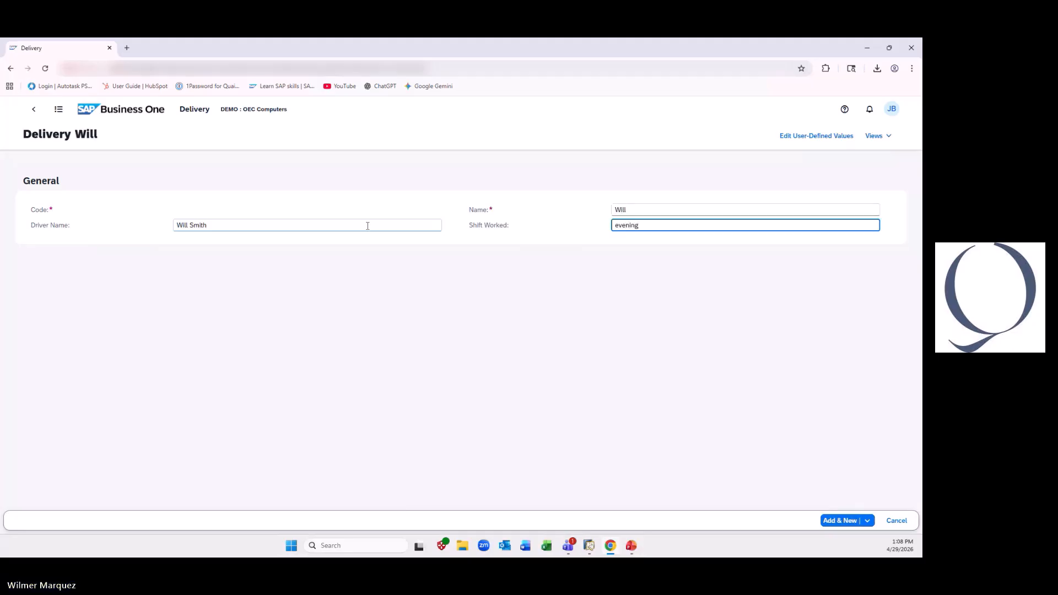
key("Left")
key("Left")
key("Left")
key("Left")
key("Left")
key("Left")
key("BackSpace")
type("E")
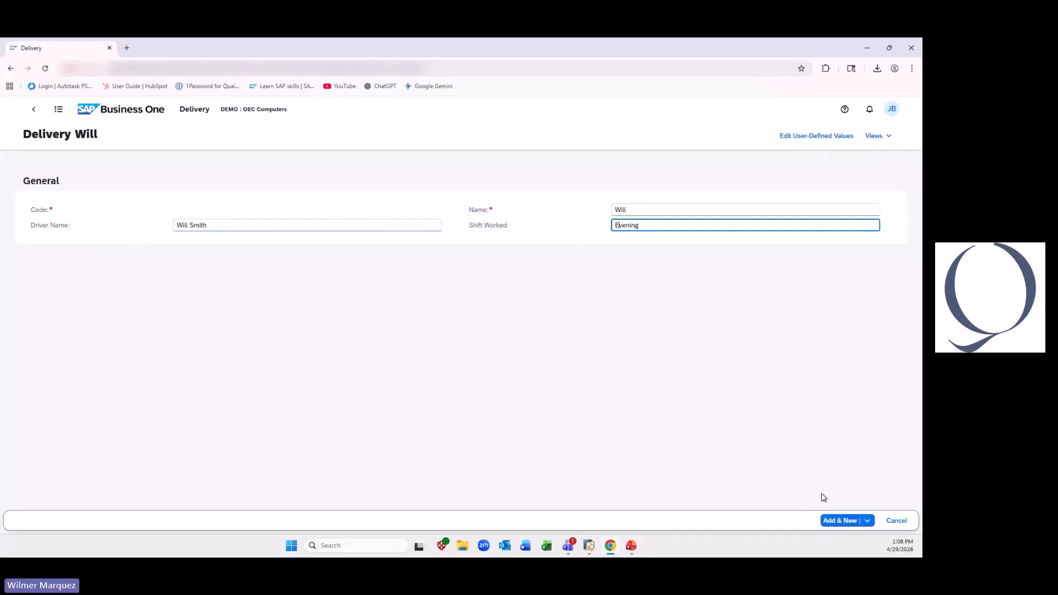
left_click(835, 521)
- Add a fourth driver's record with the full driver name, the first name as Name, and Morning as the shift worked
left_click(323, 223)
type("Leo Messi")
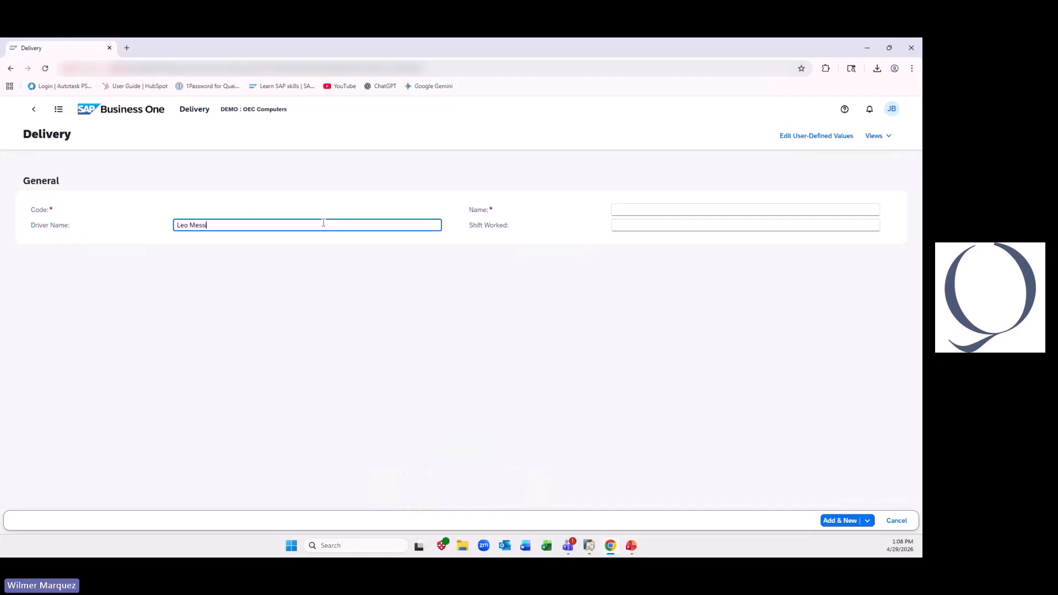
key("Tab")
type("Leo")
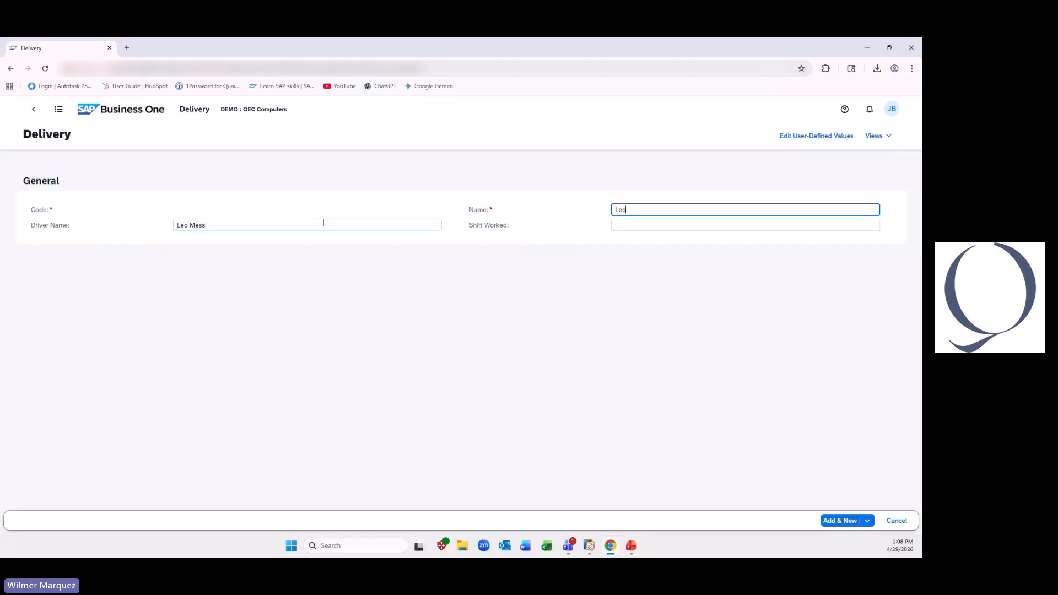
left_click(739, 226)
type("Morning")
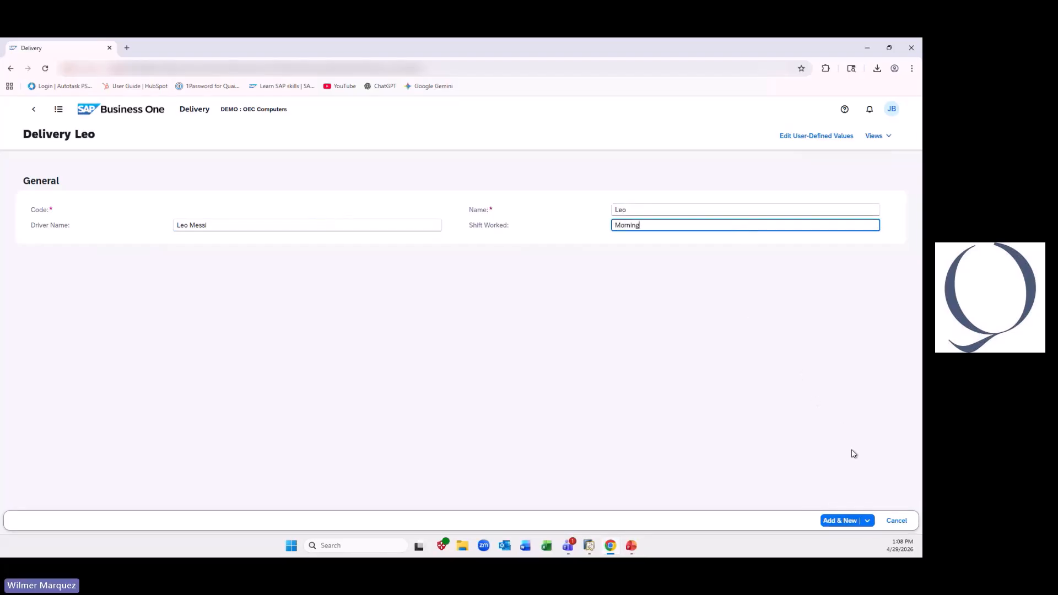
left_click(833, 522)
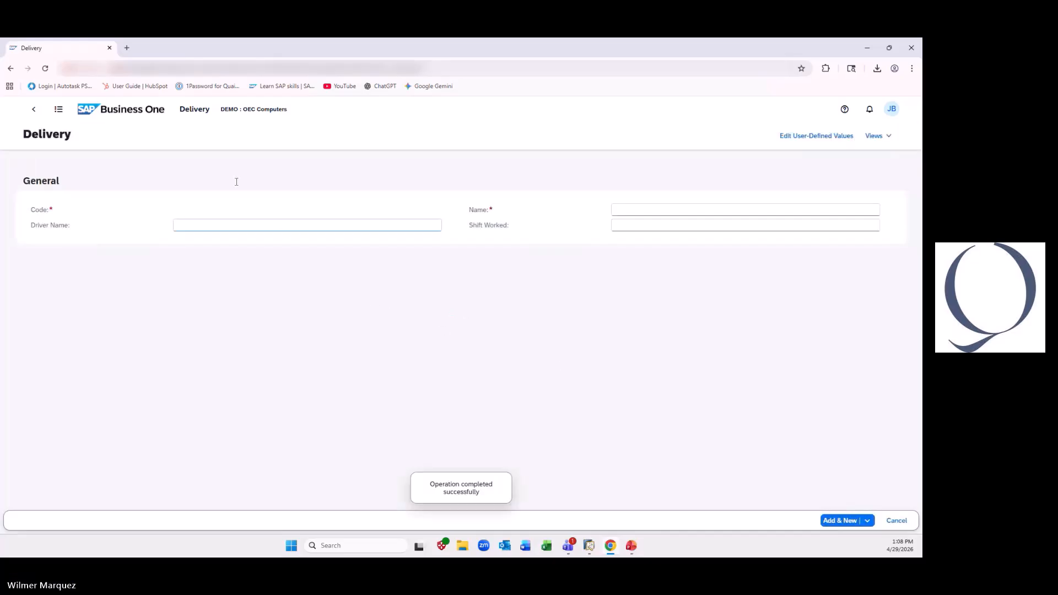
- Reopen the Delivery table to review the added driver records, and return to the home page
left_click(113, 115)
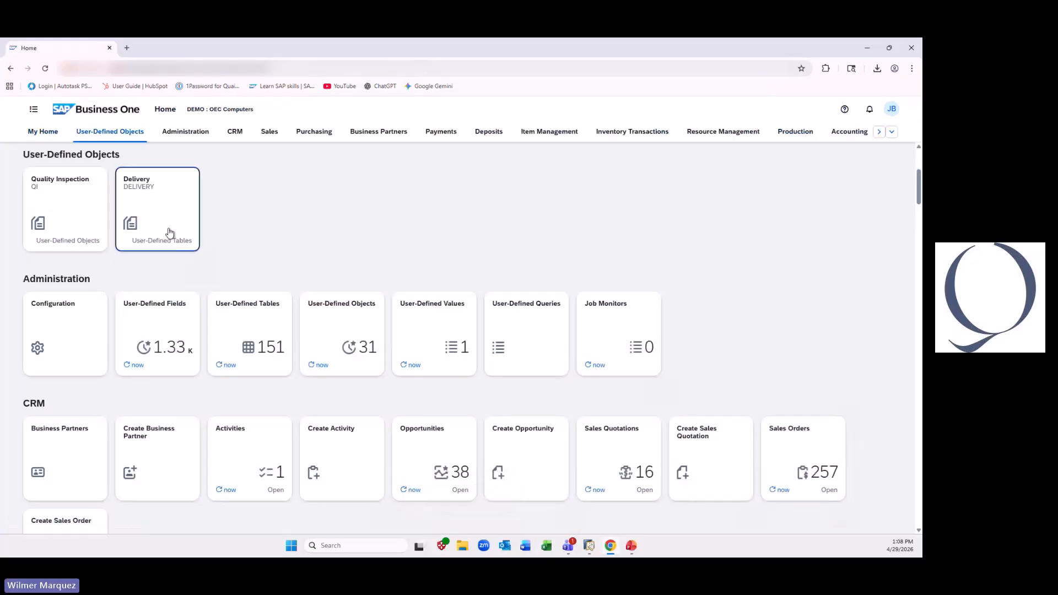
left_click(169, 232)
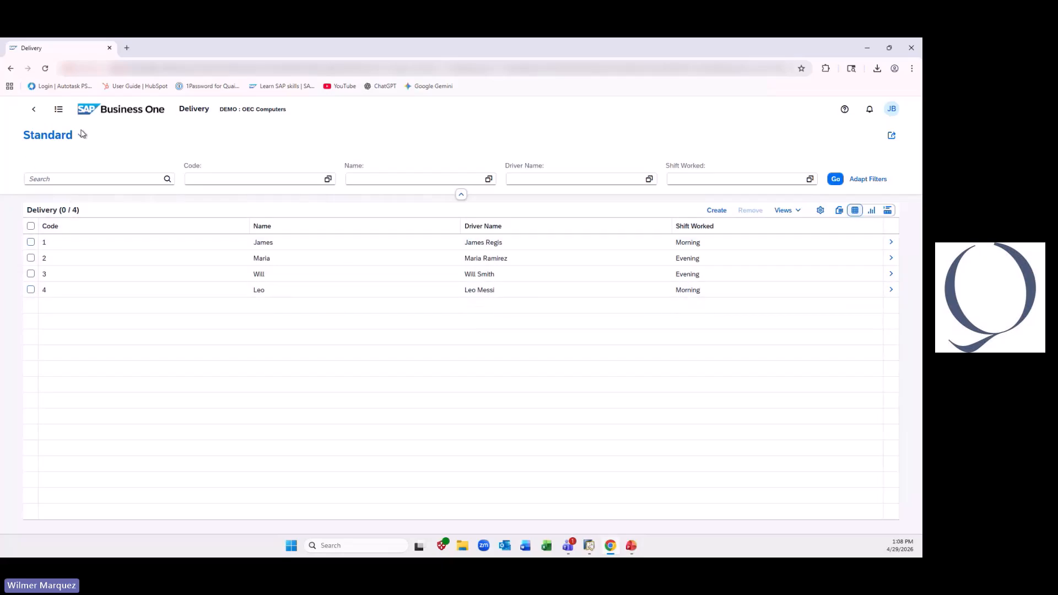
left_click(115, 111)
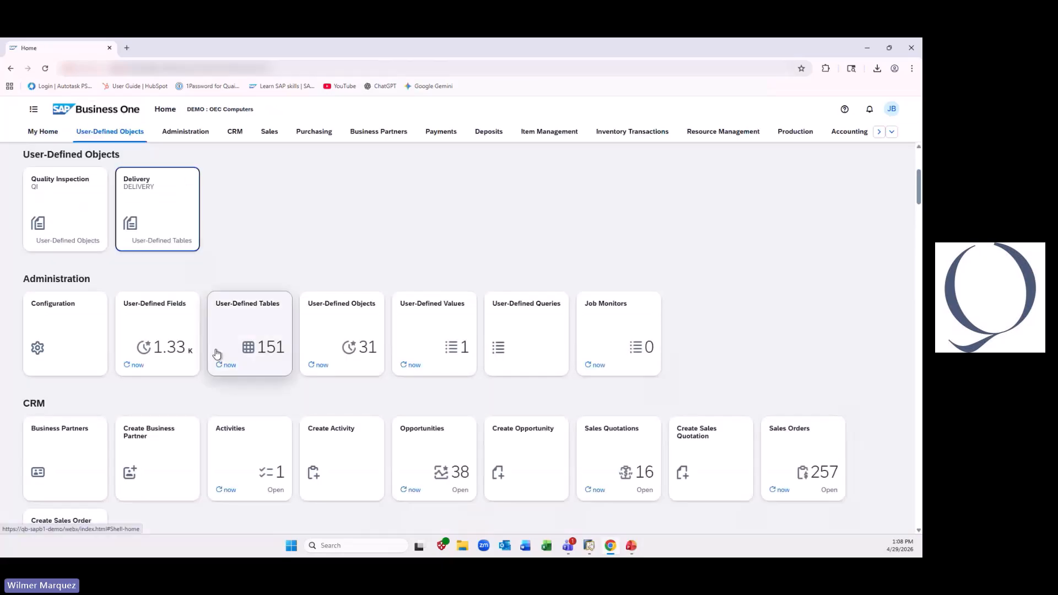
- Start a new user-defined field under Marketing Documents / Title, with Delivery as both its title and description
left_click(164, 318)
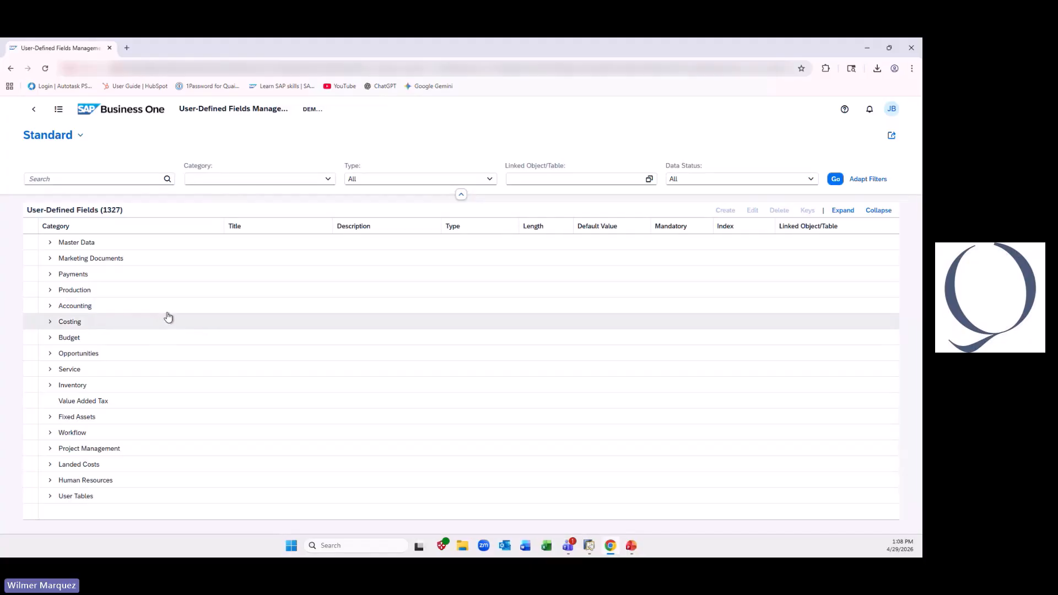
left_click(50, 258)
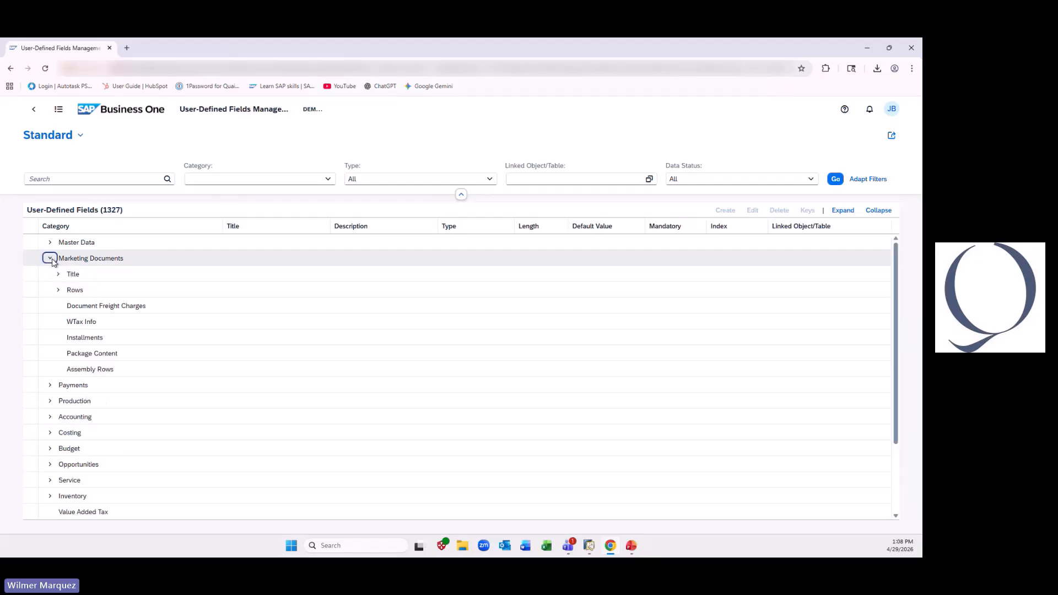
left_click(75, 275)
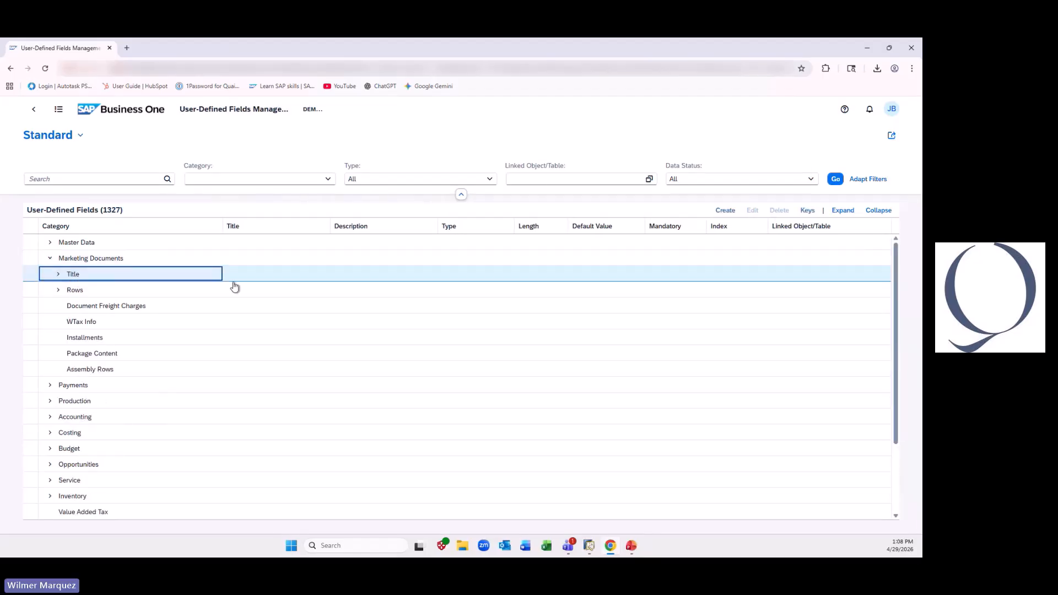
left_click(724, 211)
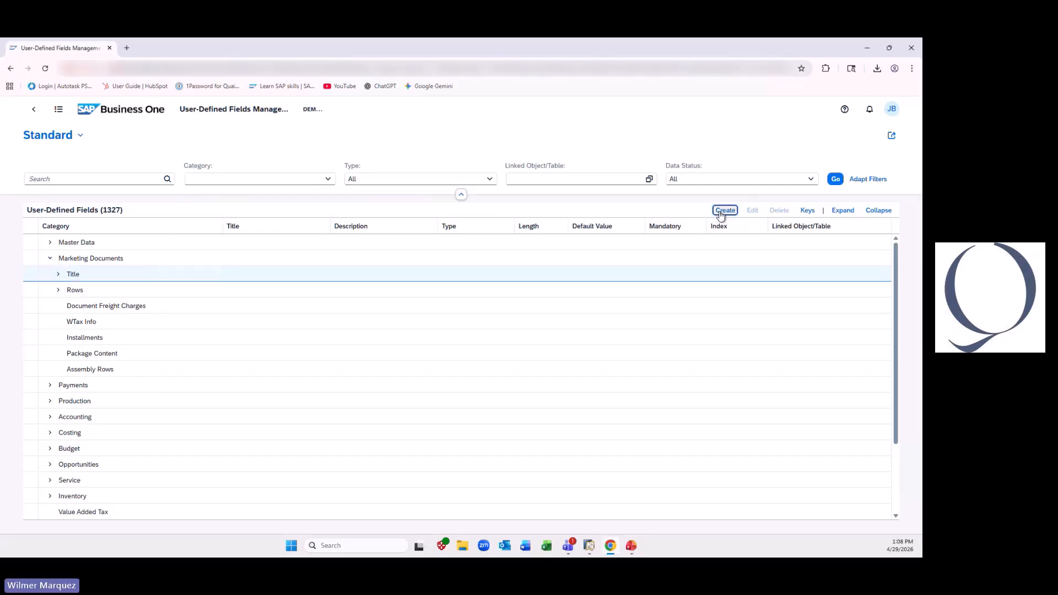
left_click(389, 206)
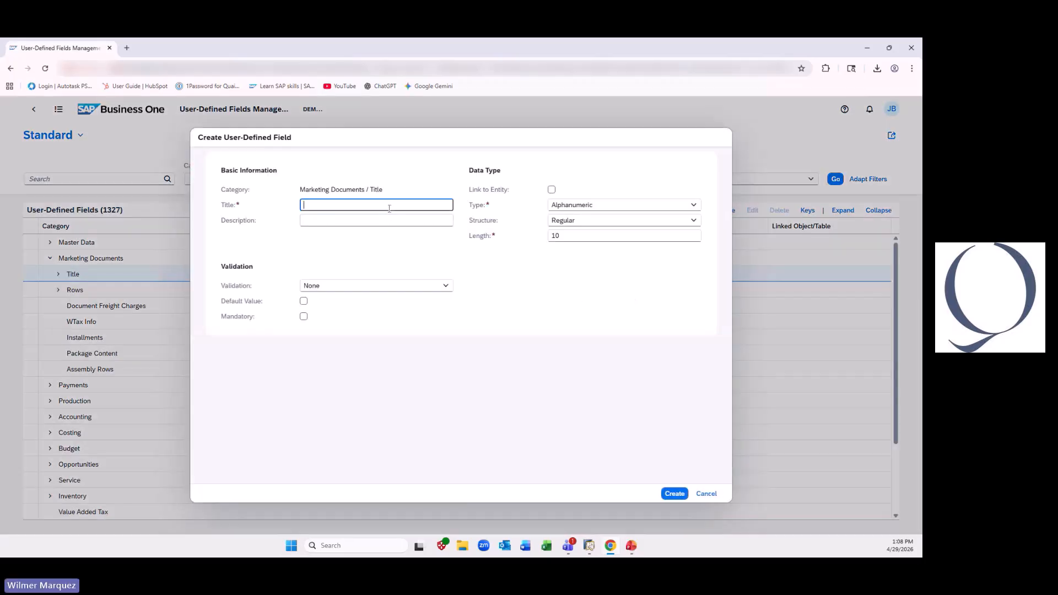
type("Delivery")
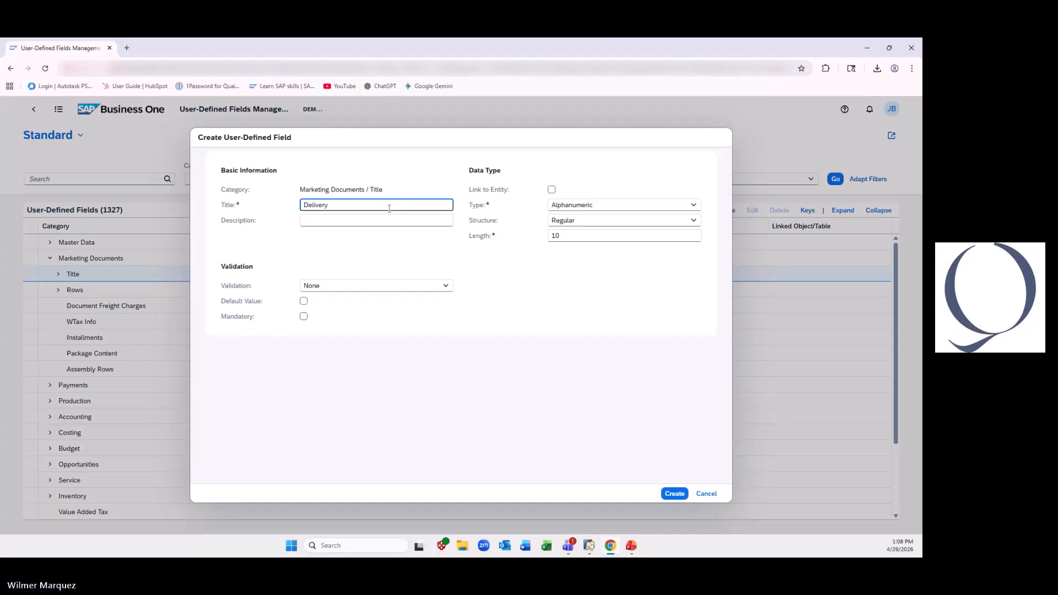
key("Tab")
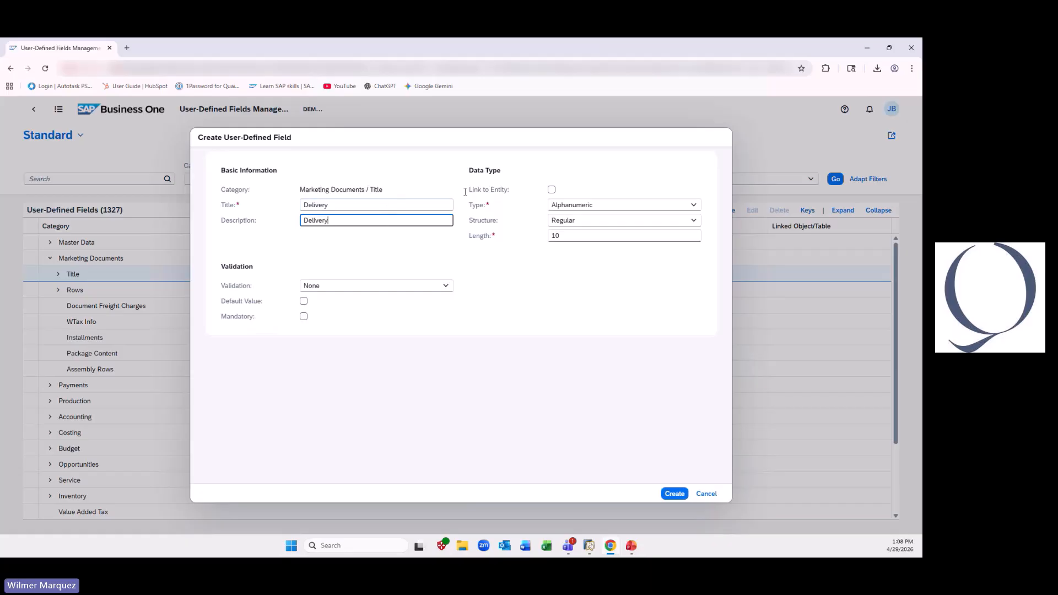
- Link the new field to the DELIVERY user-defined table as its entity
left_click(551, 190)
left_click(693, 190)
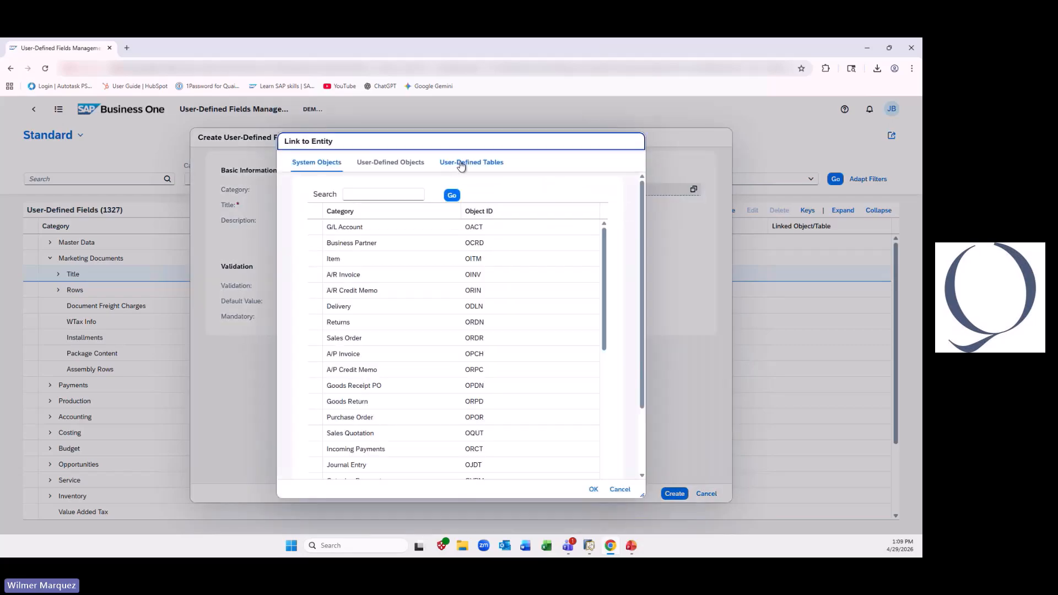
left_click(460, 163)
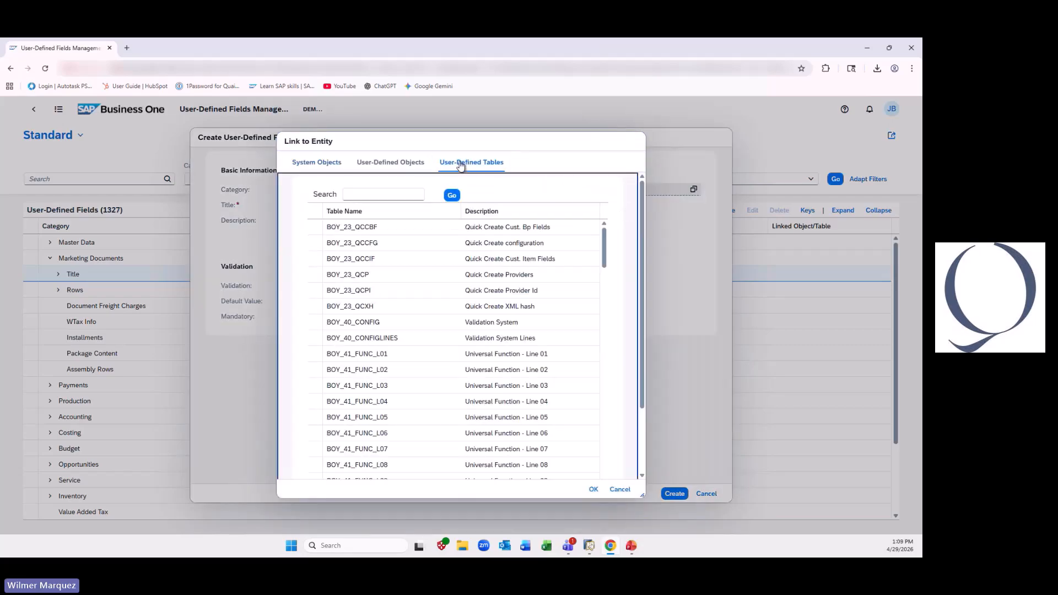
scroll(604, 330, "down", 10)
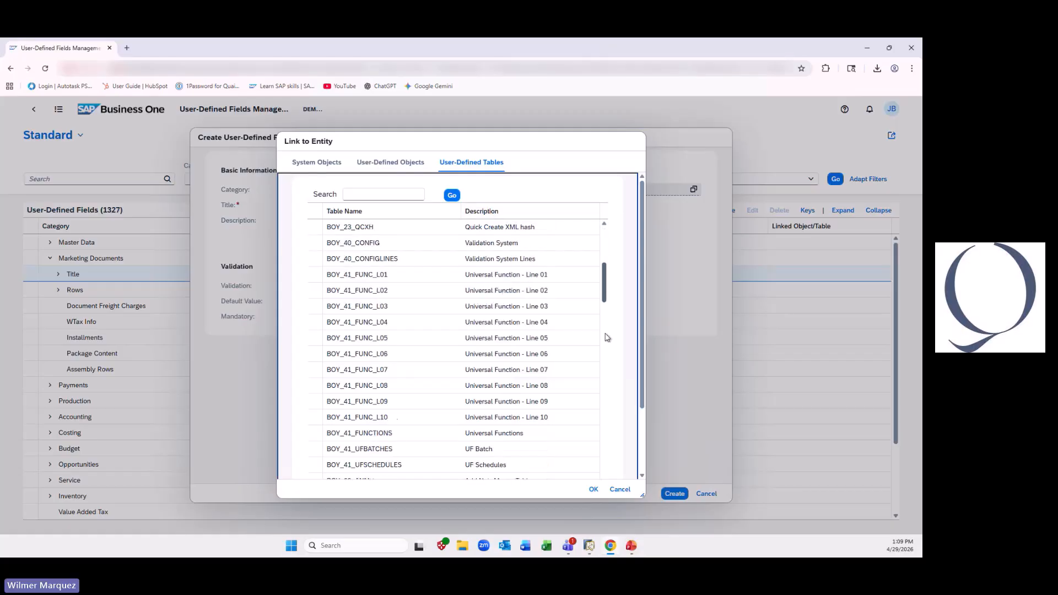
scroll(609, 403, "down", 10)
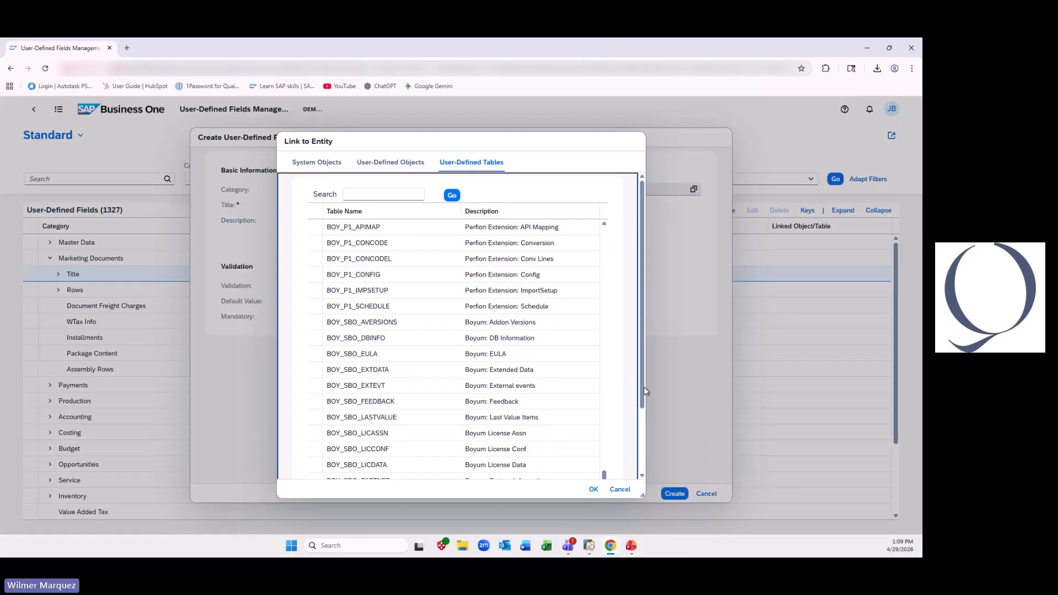
scroll(643, 403, "down", 5)
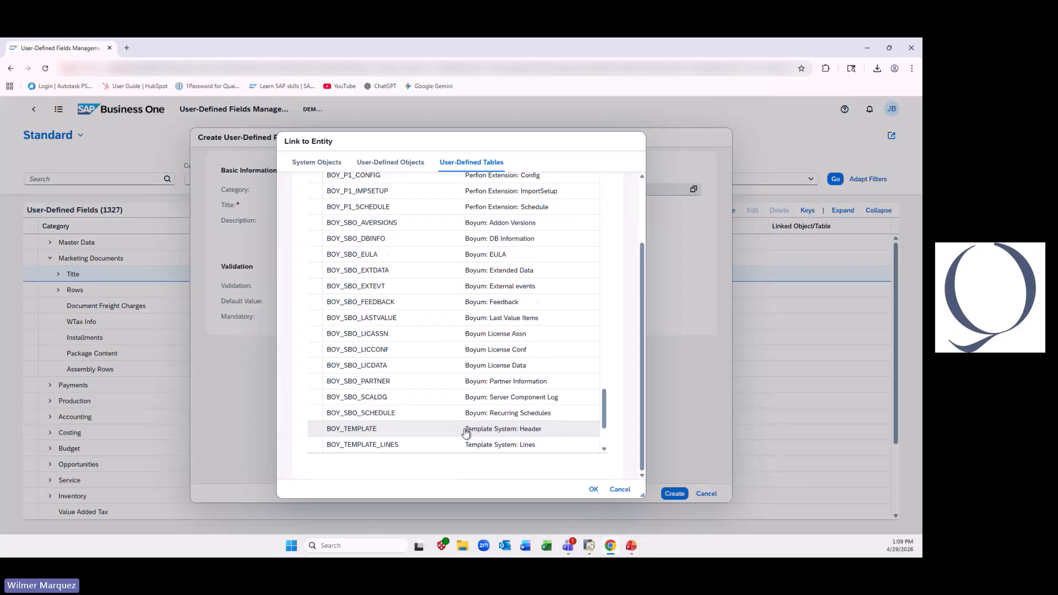
left_click(415, 414)
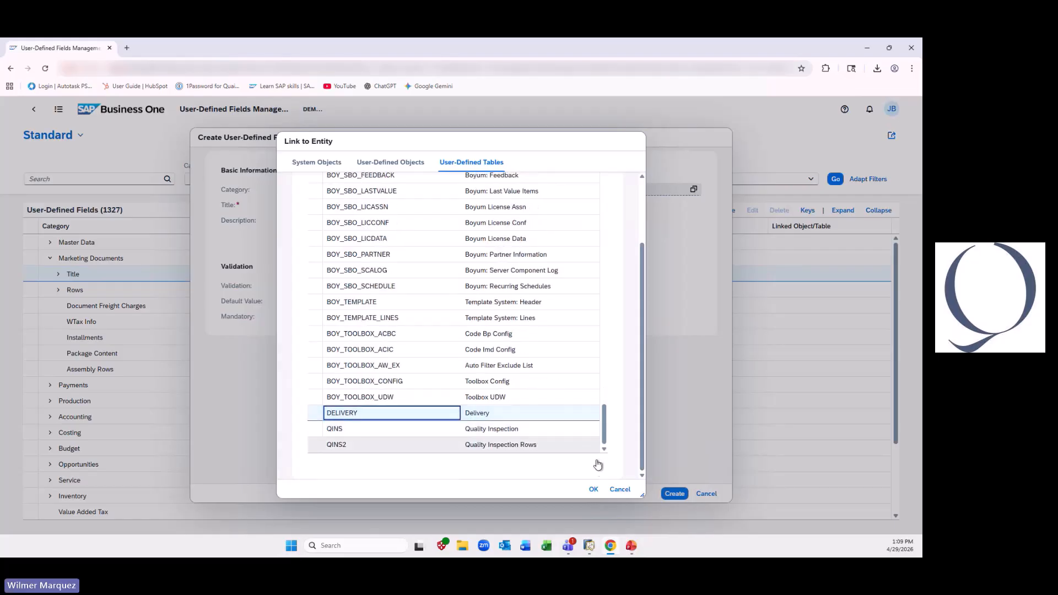
left_click(593, 490)
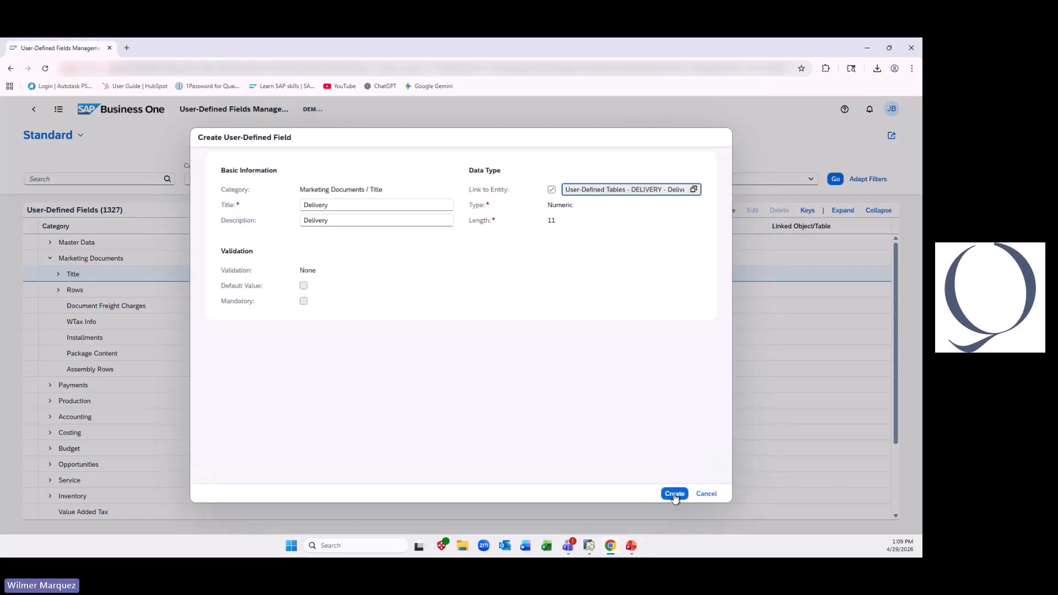
- Create the Delivery field, check it under Marketing Documents / Title, and return to the home page
left_click(674, 493)
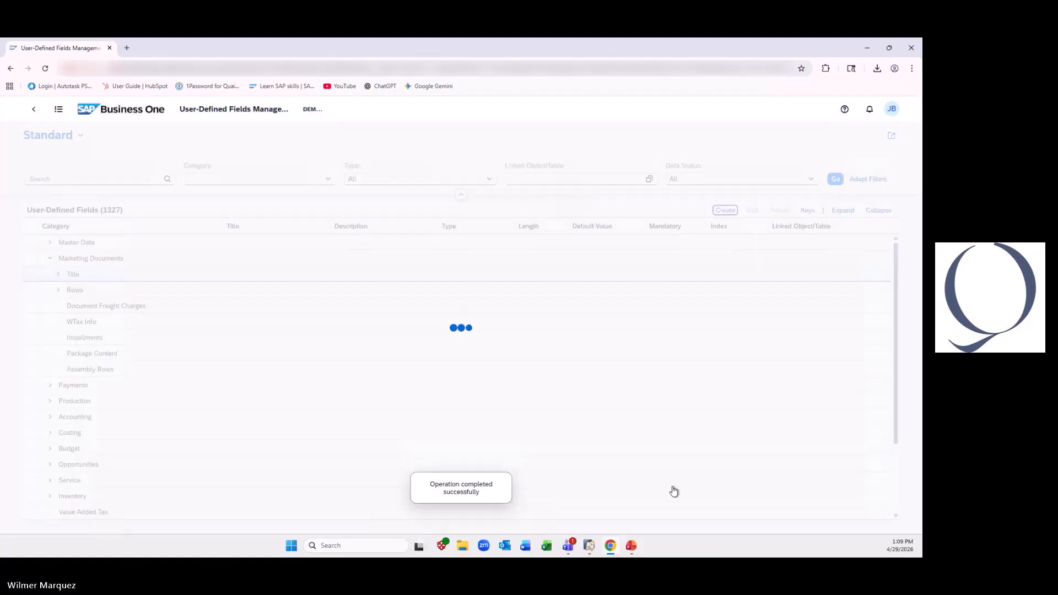
left_click(62, 275)
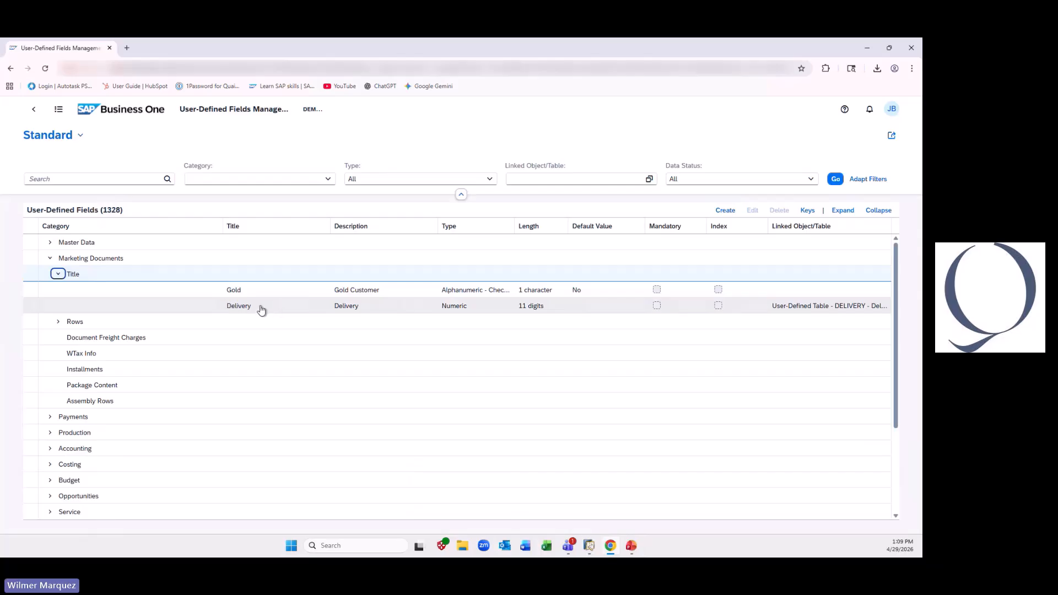
left_click(119, 110)
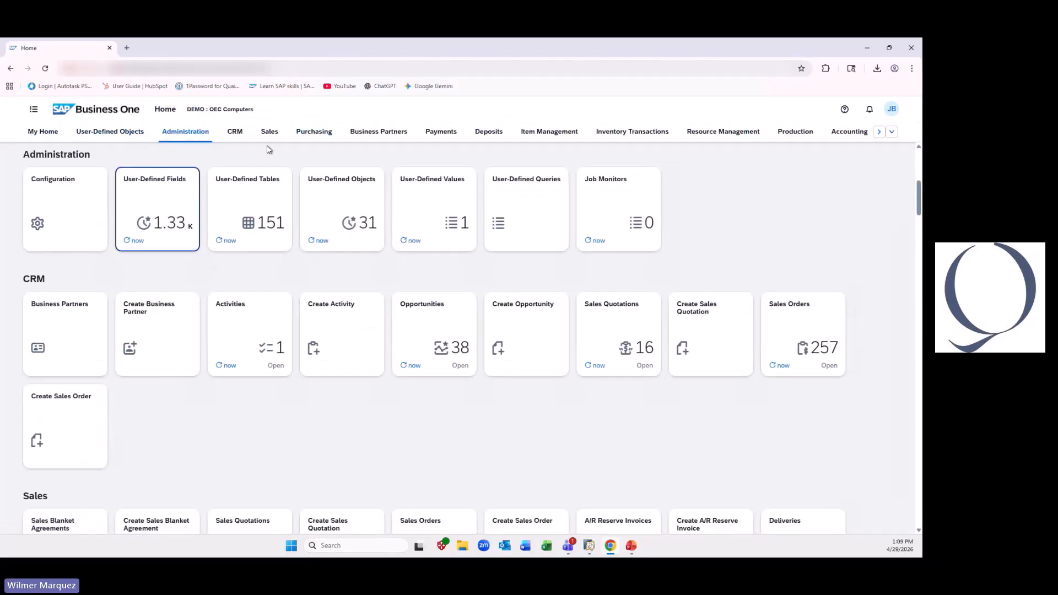
- Start a new sales delivery with Maxi-Teq as the customer
left_click(269, 133)
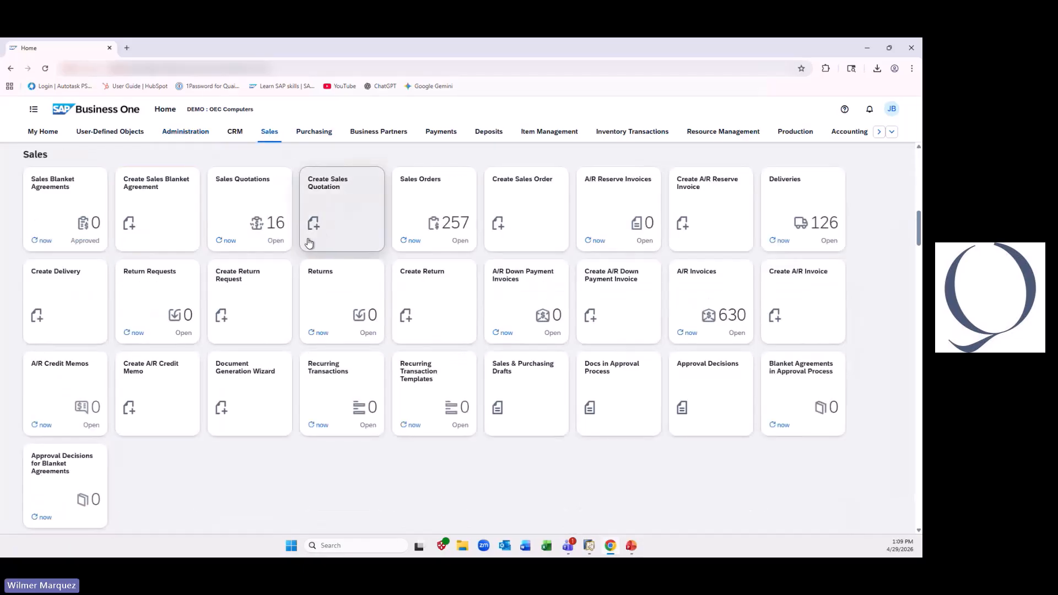
left_click(792, 202)
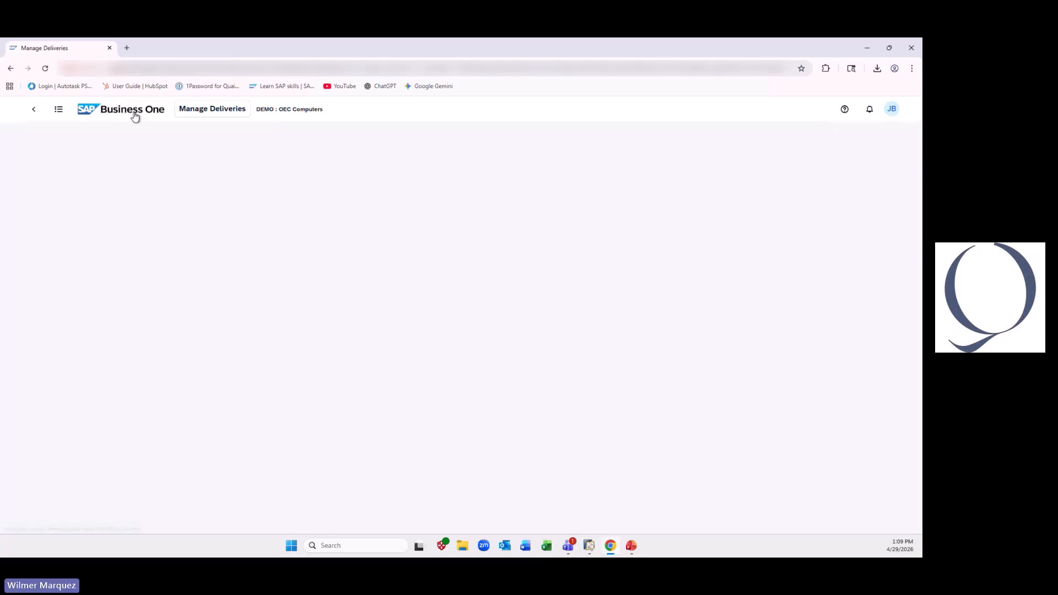
left_click(134, 116)
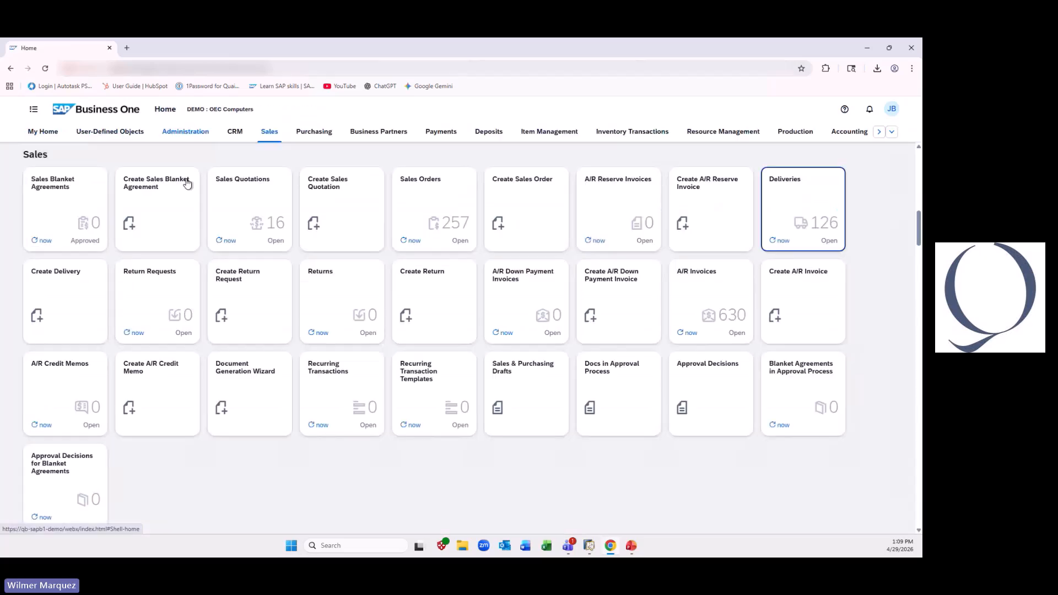
left_click(87, 285)
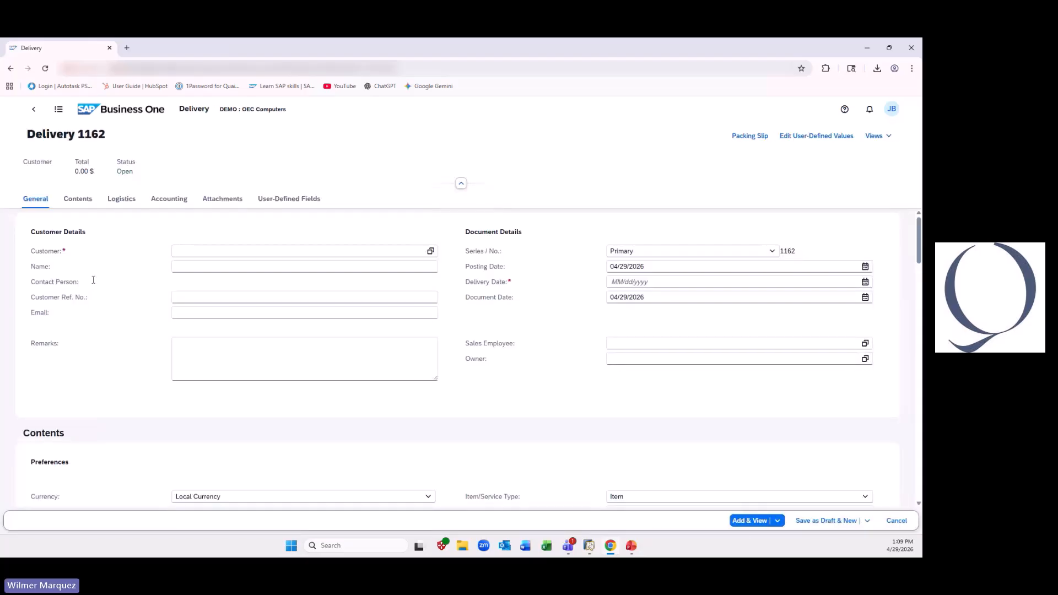
left_click(430, 251)
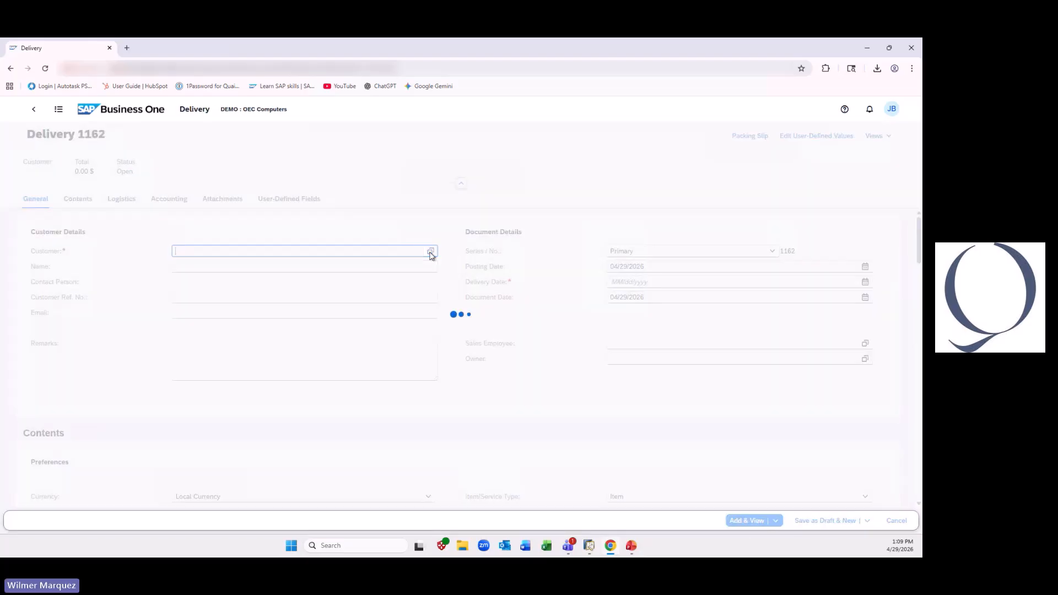
double_click(283, 263)
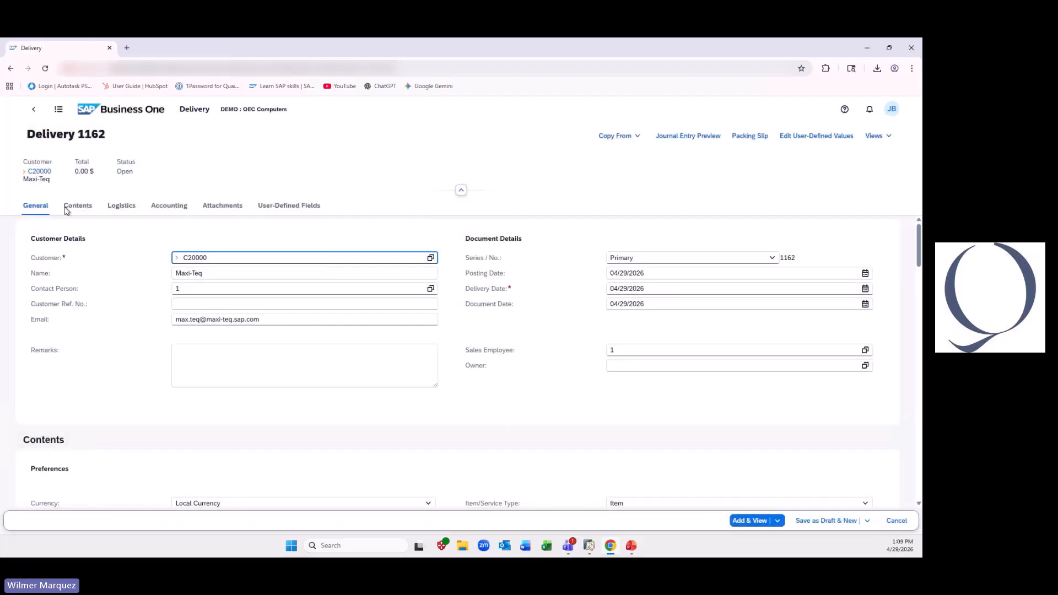
- Add item A00001 (J.B. Officeprint 1420) to the delivery's contents with a quantity of 12
left_click(82, 209)
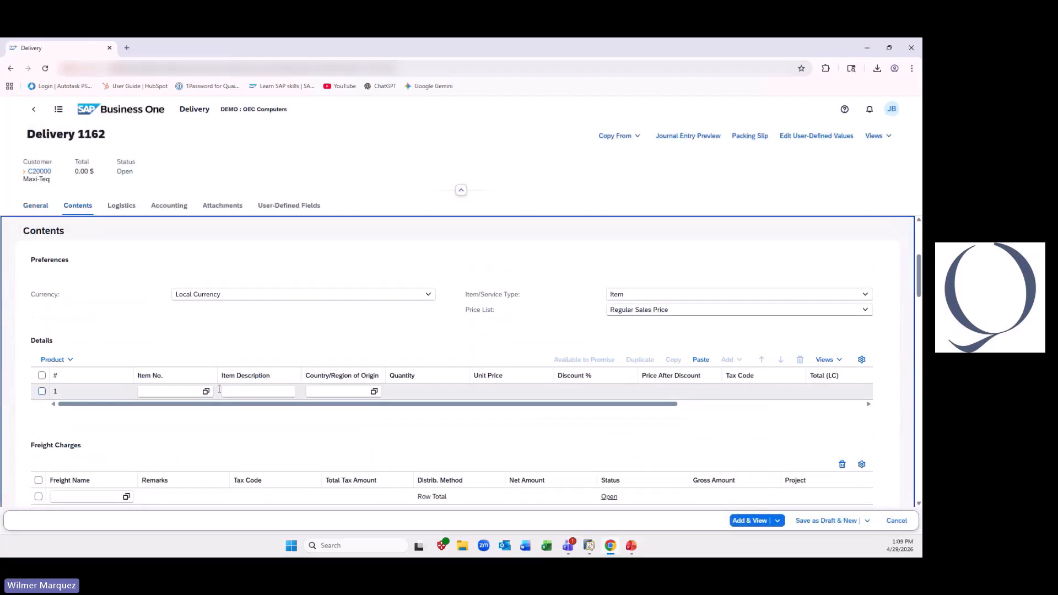
left_click(206, 391)
left_click(237, 256)
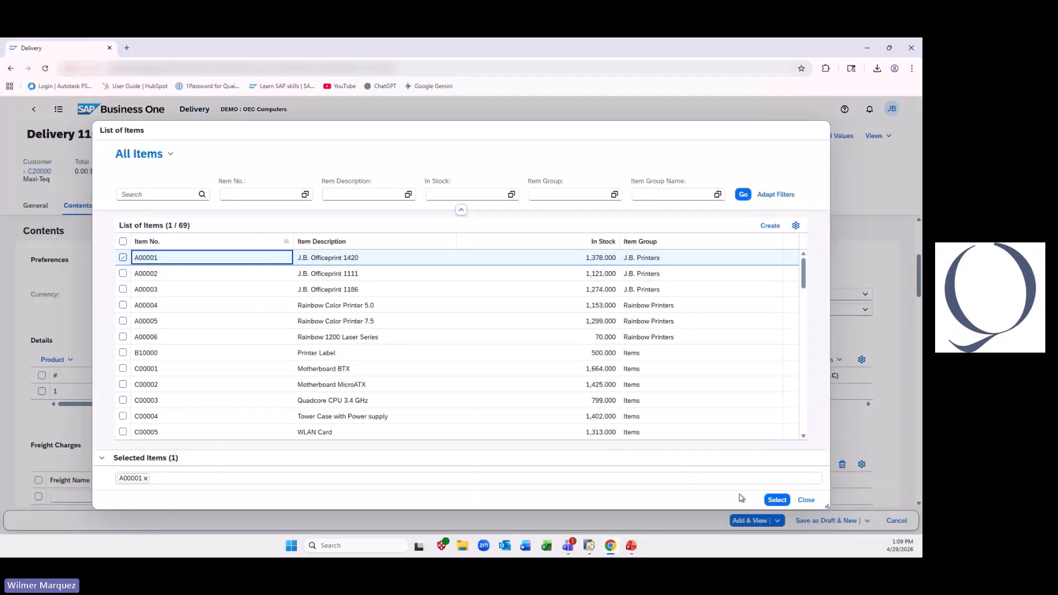
left_click(774, 500)
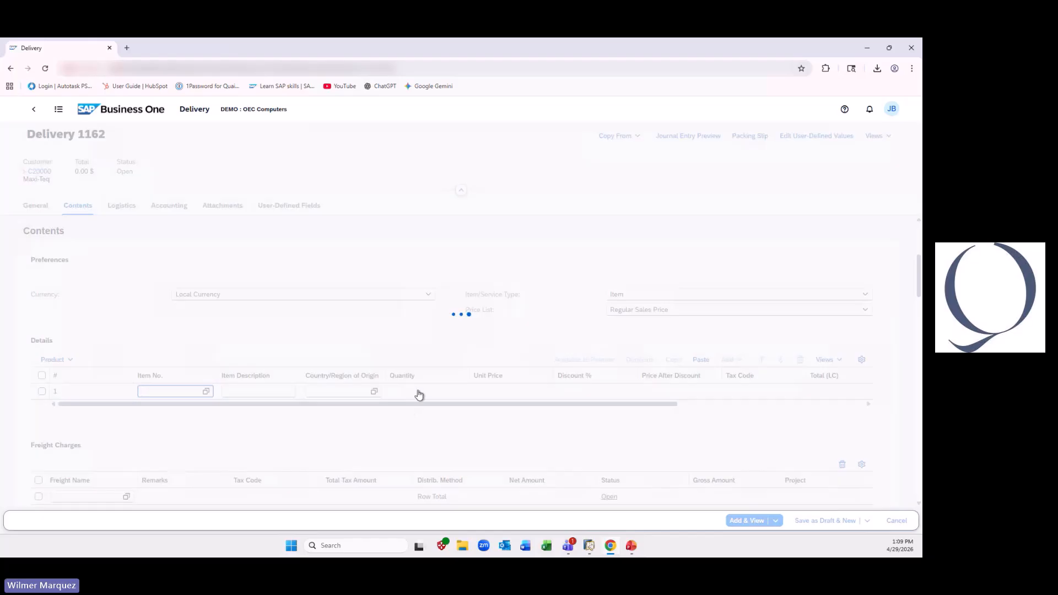
left_click(418, 391)
type("12")
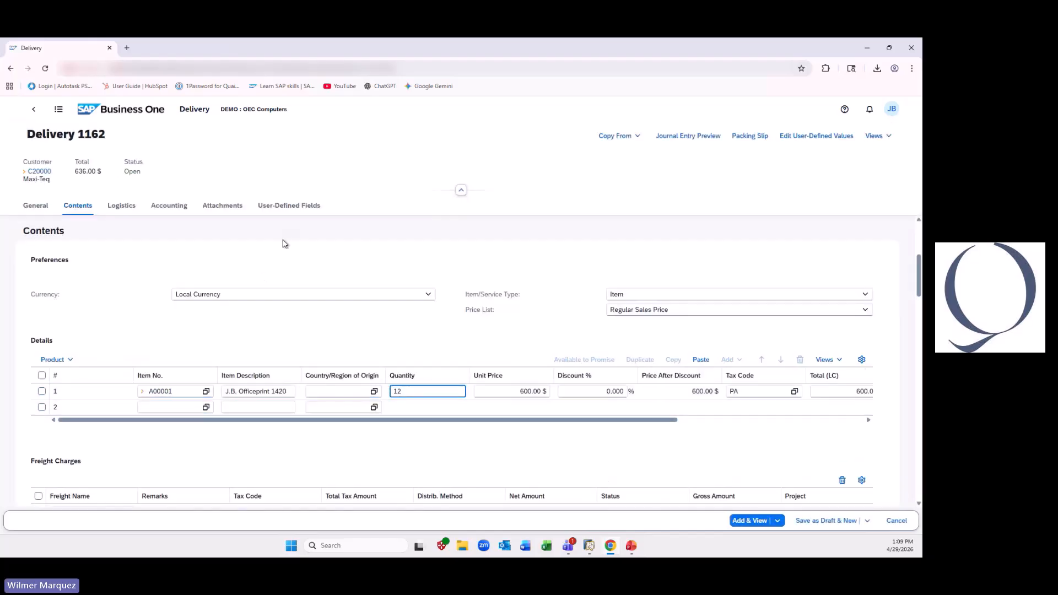
- Assign the first listed driver in the delivery's Delivery user-defined field, and add the document
left_click(272, 211)
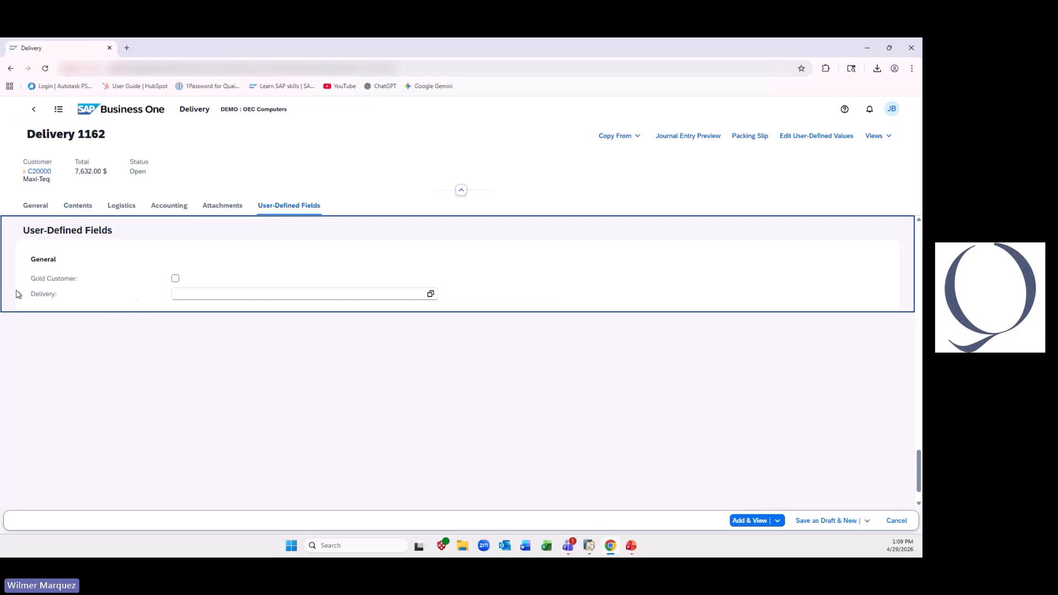
left_click(431, 296)
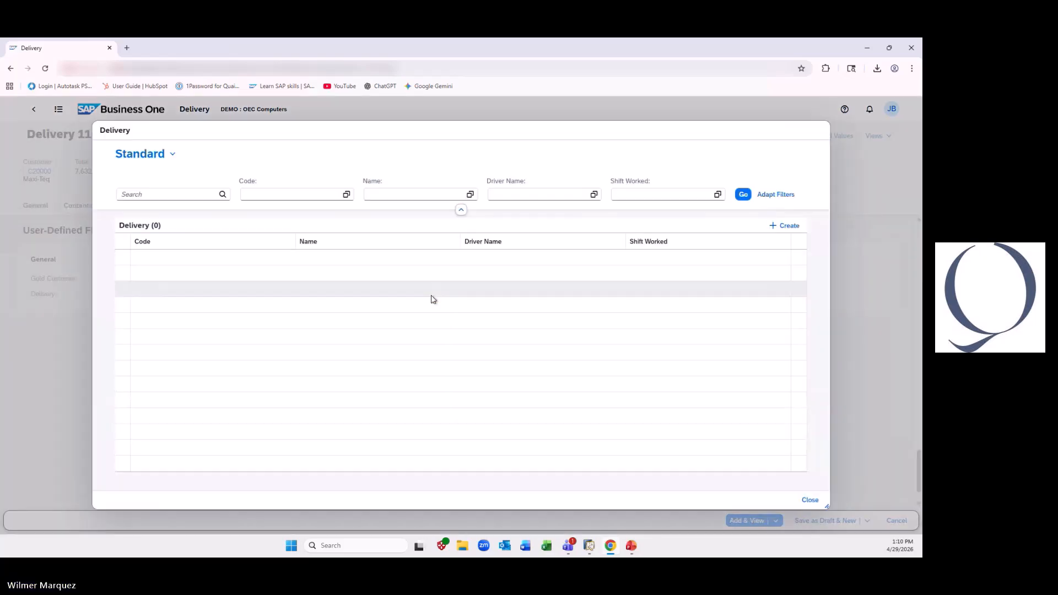
left_click(339, 259)
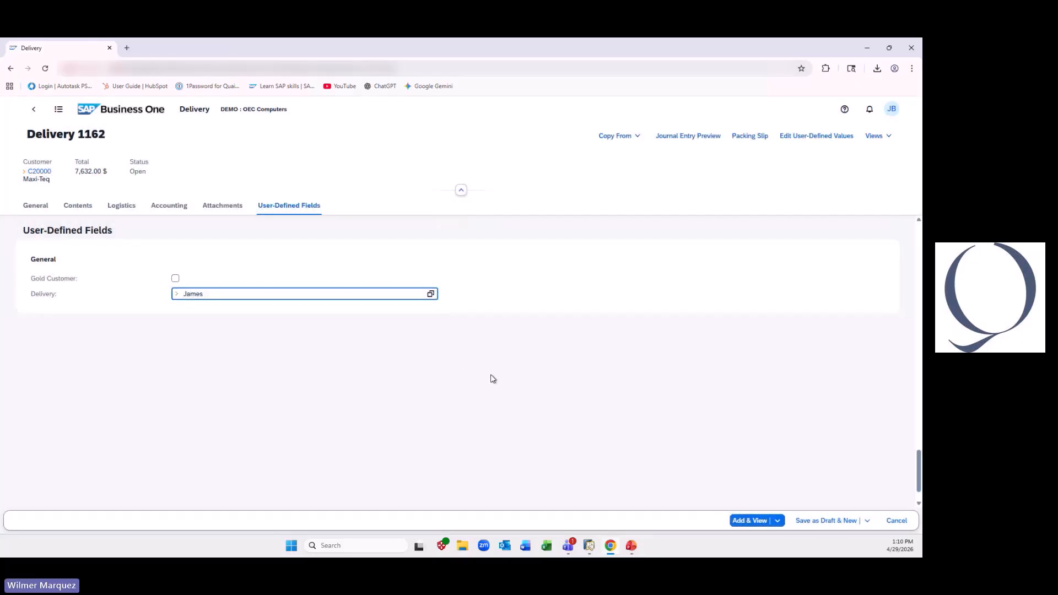
left_click(763, 521)
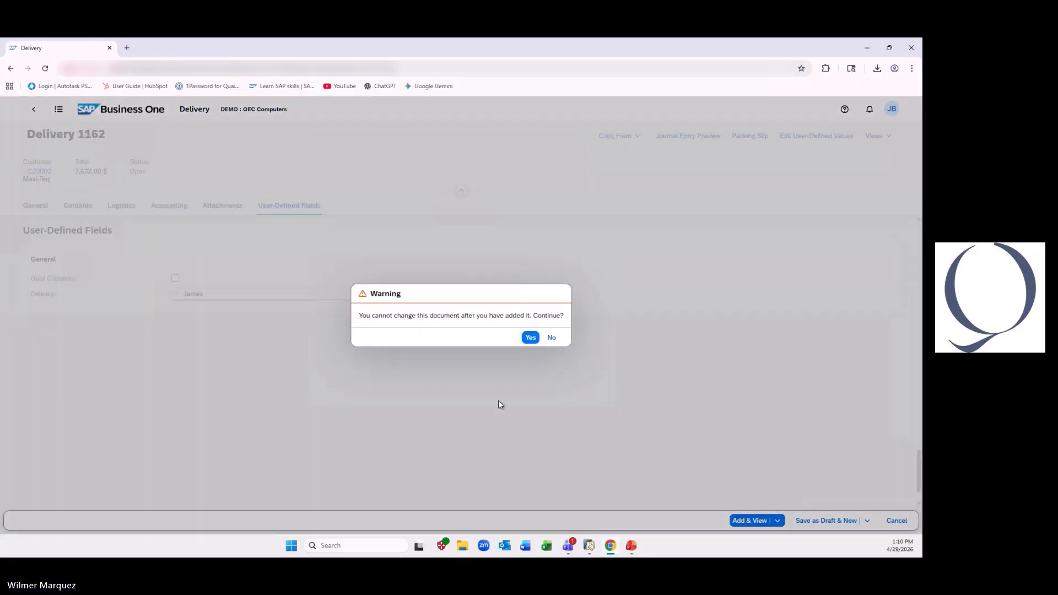
left_click(529, 337)
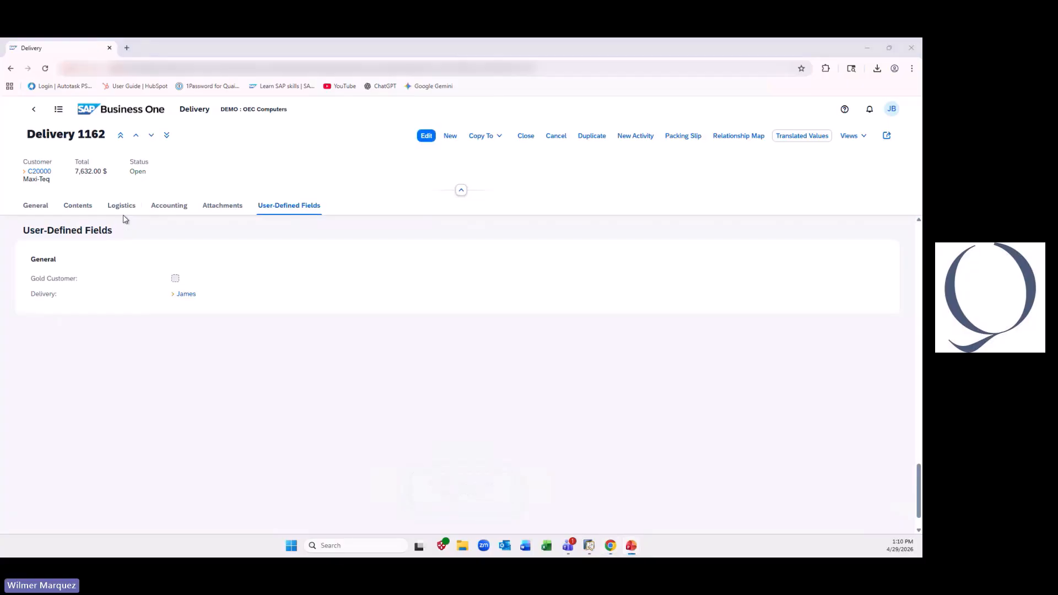
- Open the Quality Inspection user-defined object from the home page and start a new inspection record
left_click(114, 110)
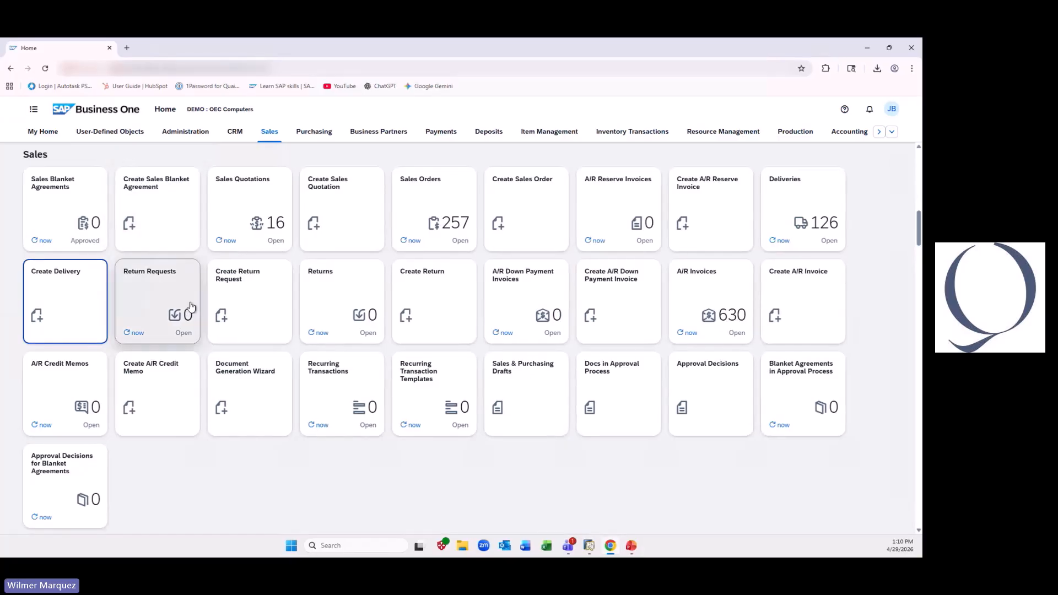
left_click(115, 133)
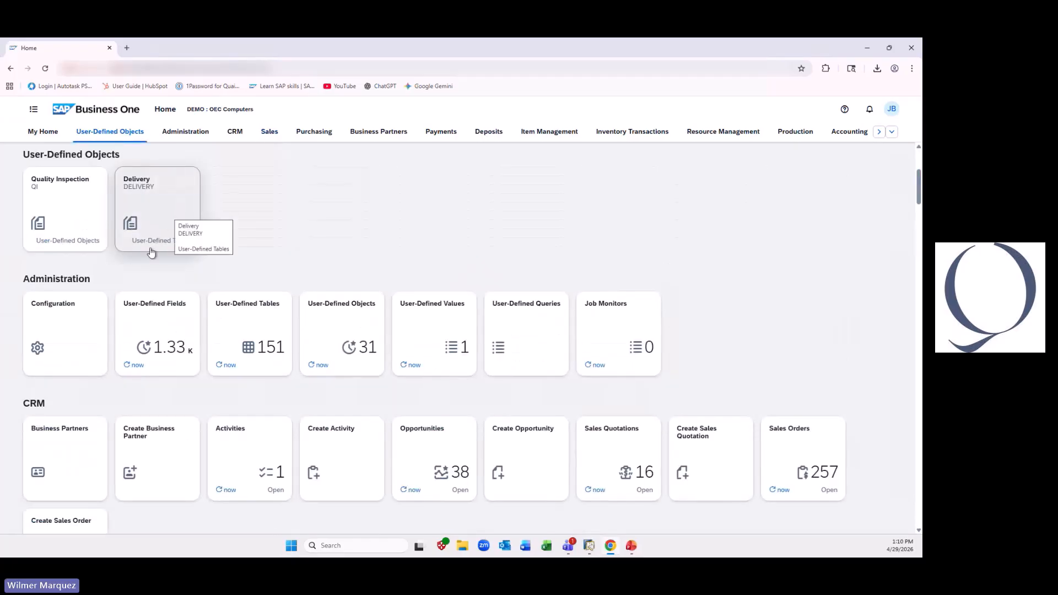
left_click(83, 226)
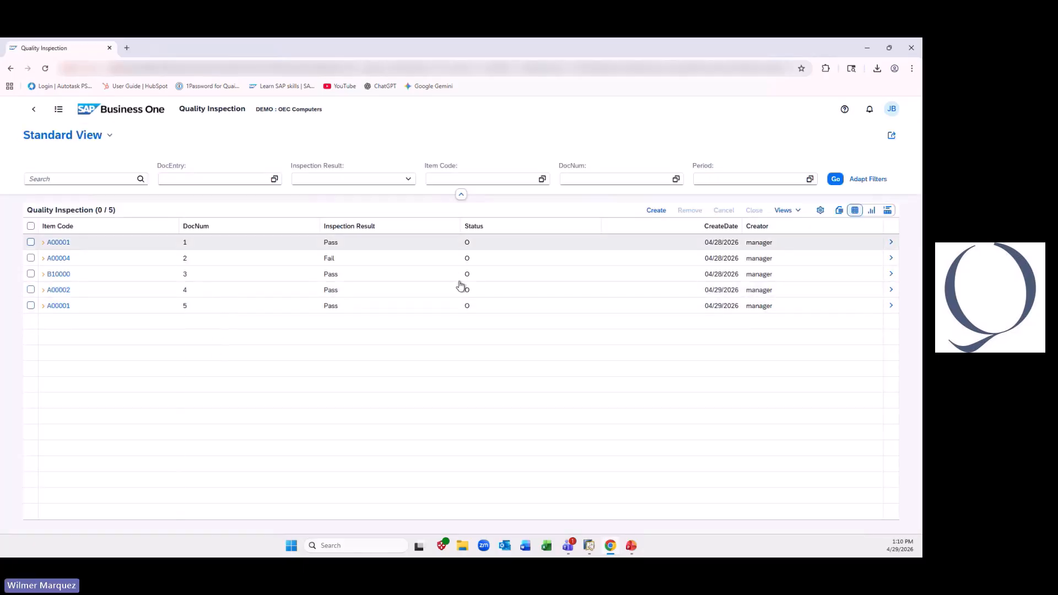
left_click(656, 209)
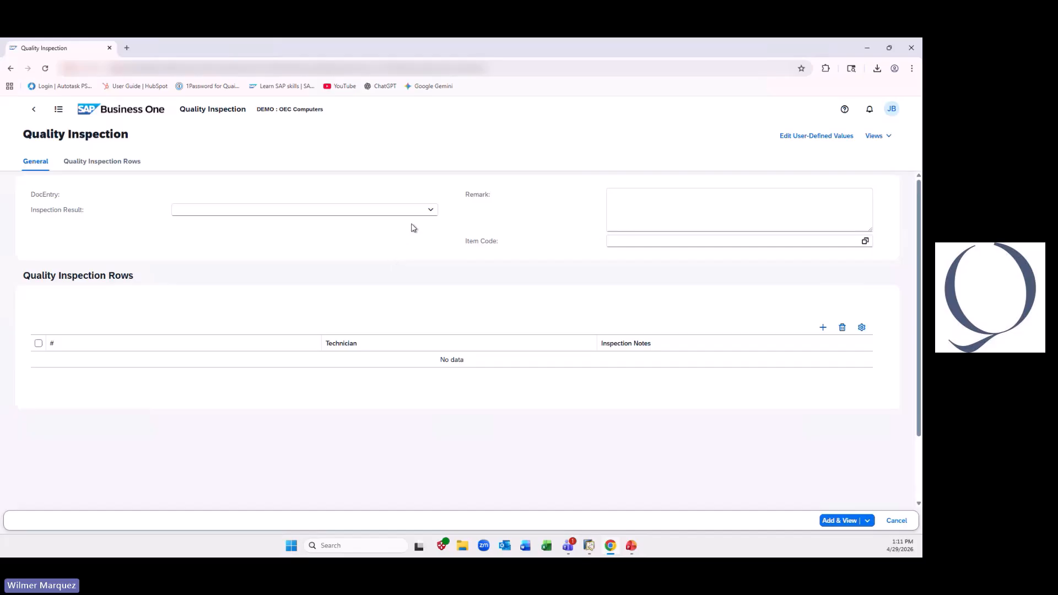
- Add a row to Quality Inspection Rows, and review the choices offered for Inspection Result, Item Code and Technician
left_click(430, 212)
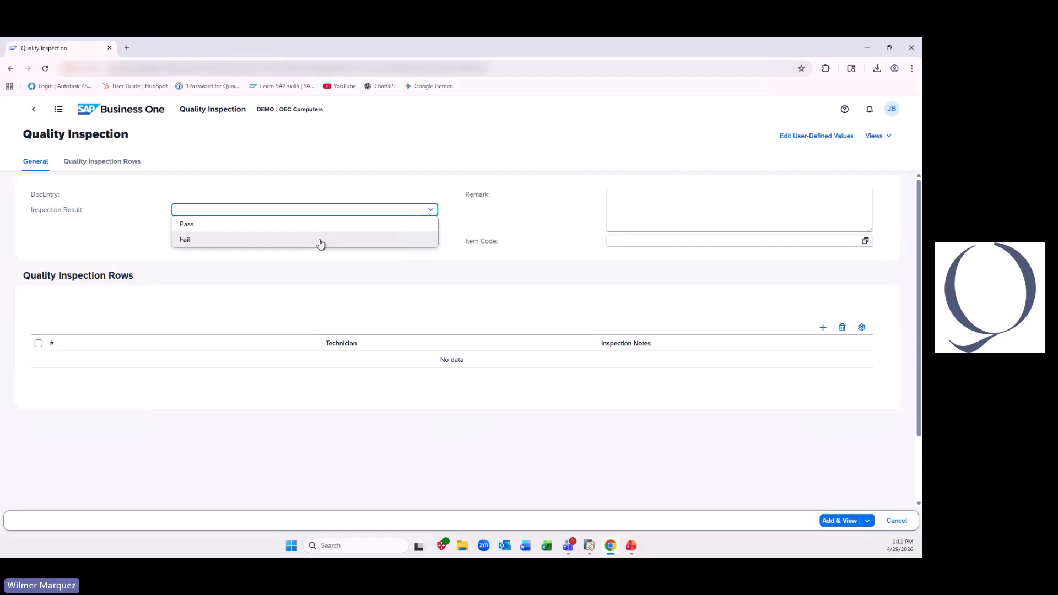
left_click(658, 216)
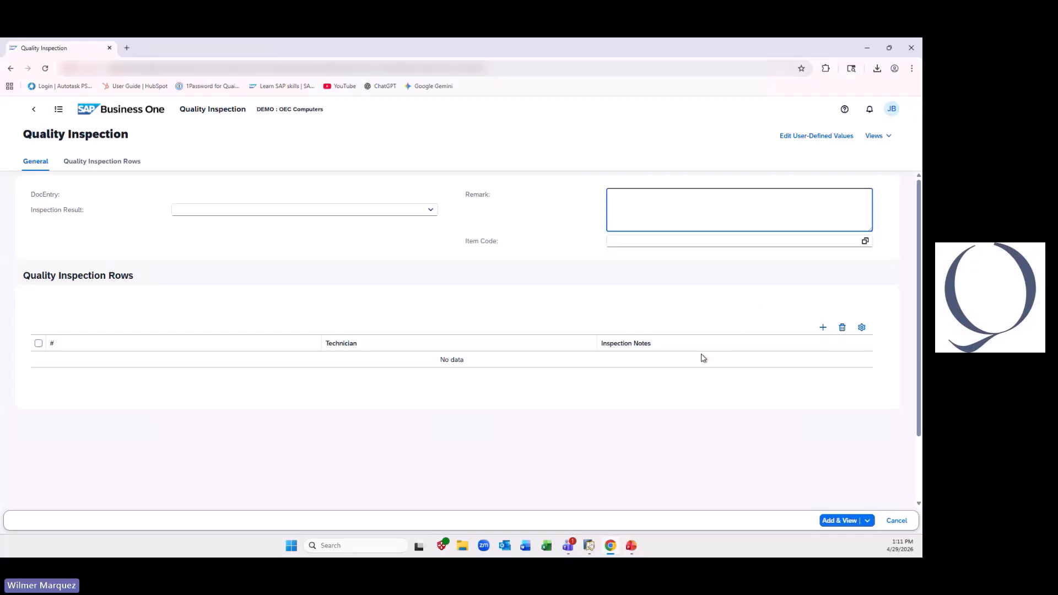
left_click(823, 328)
left_click(742, 212)
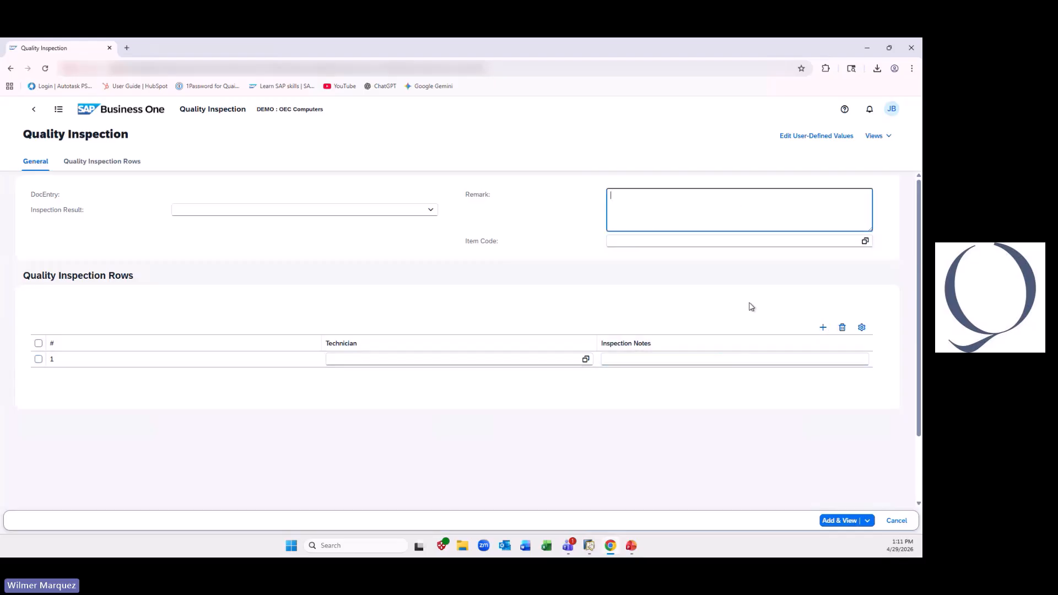
left_click(864, 241)
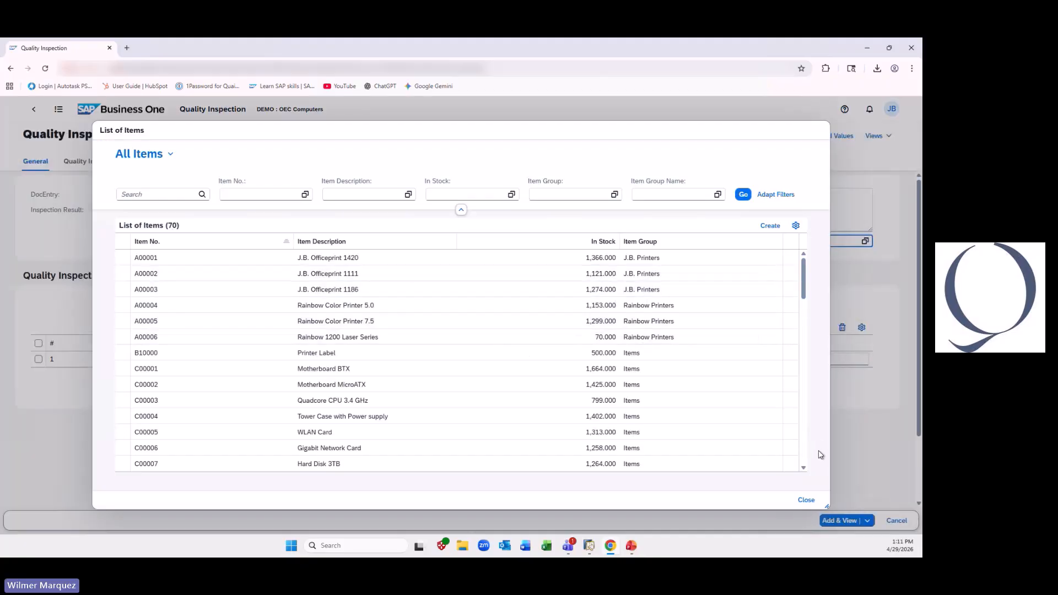
left_click(806, 499)
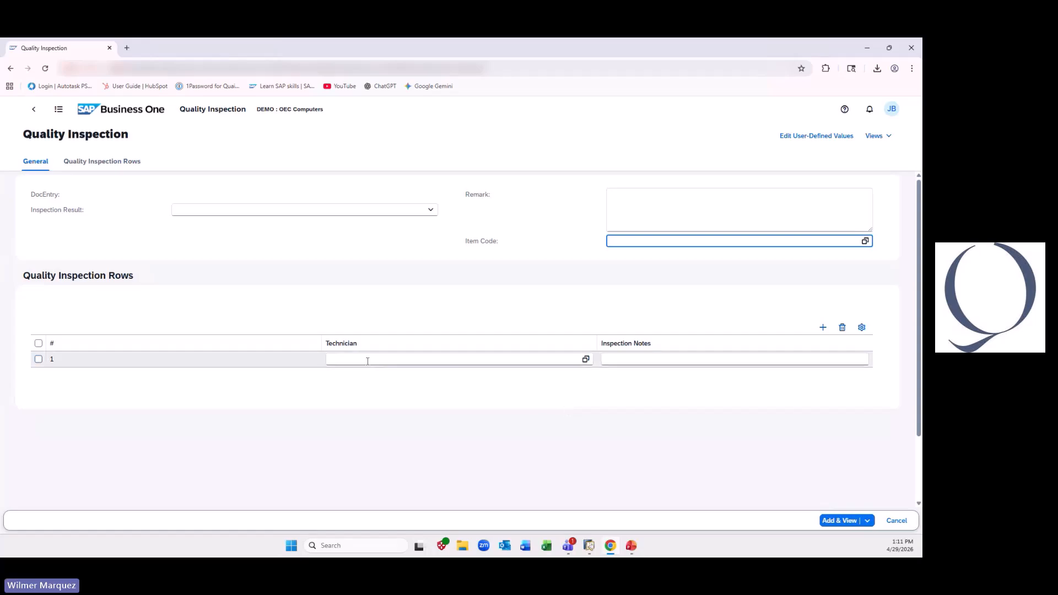
left_click(585, 358)
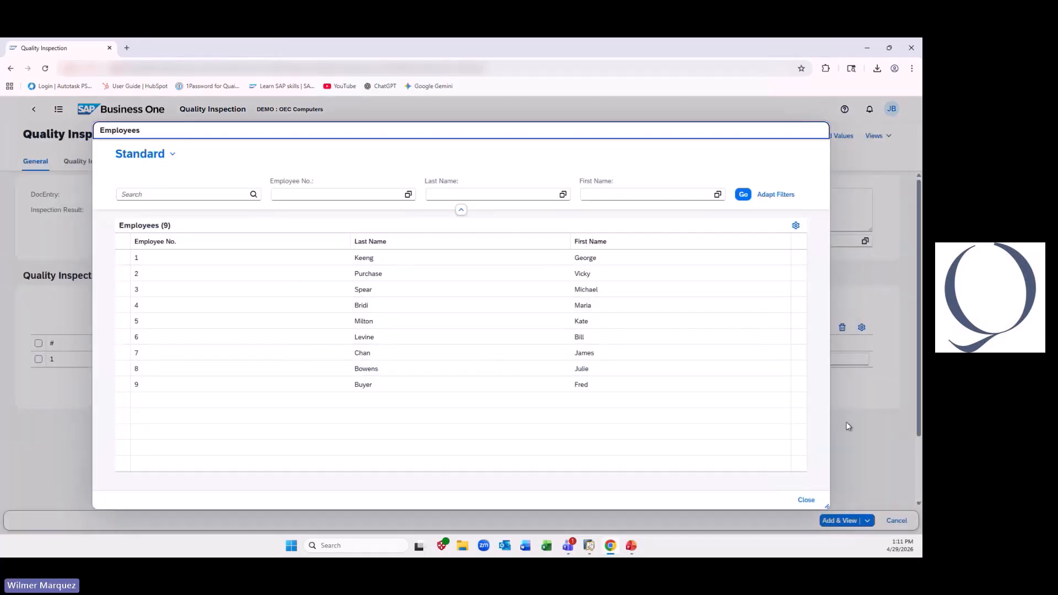
left_click(805, 500)
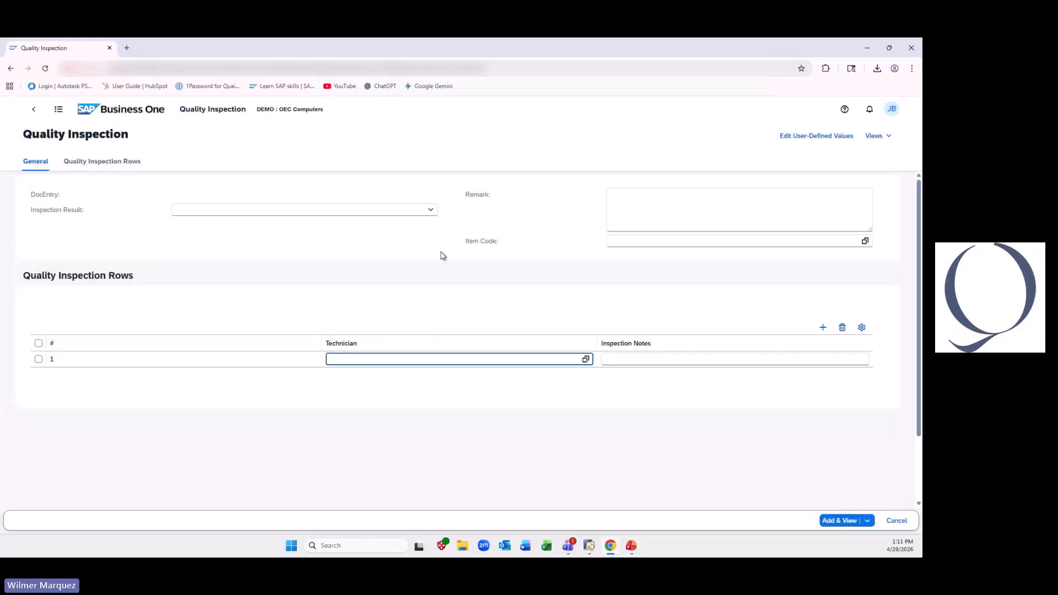
- Set the Inspection Result to Pass and enter the remark "Quality inspection completed. Printer refurbished and ready for re-packing"
left_click(431, 210)
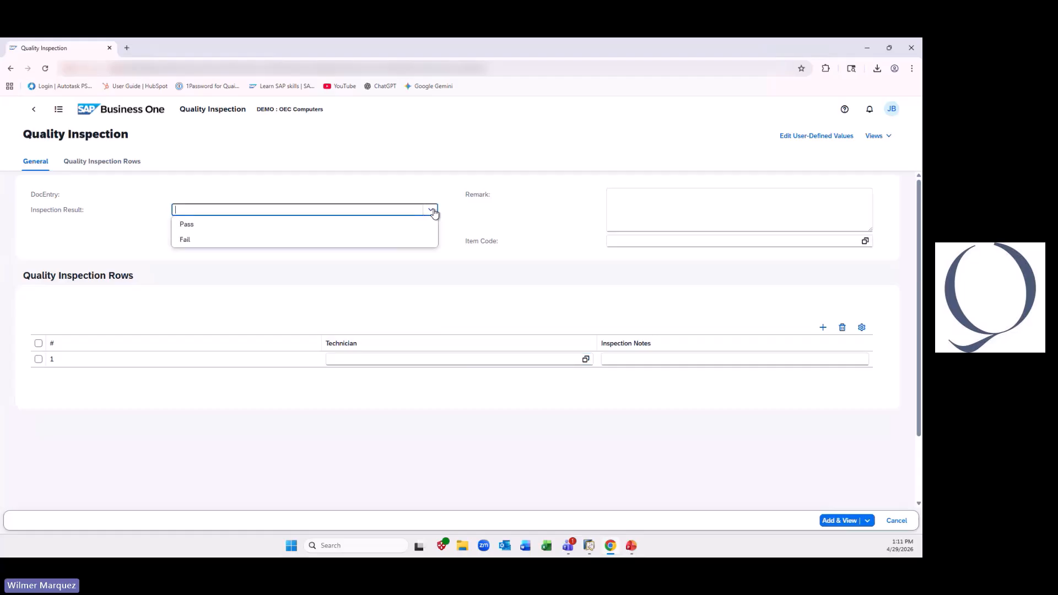
left_click(287, 228)
left_click(739, 211)
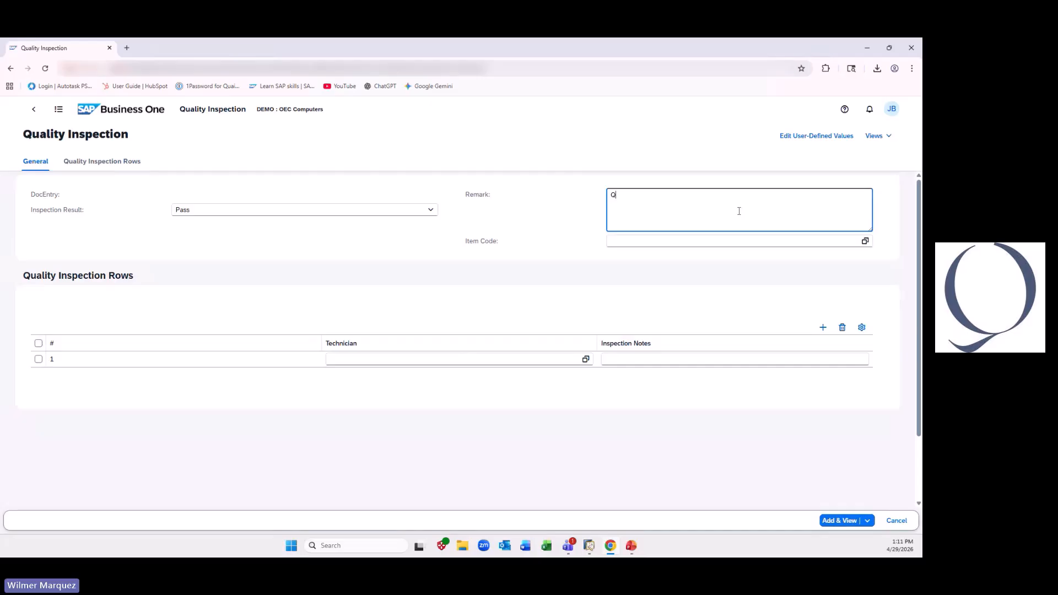
type("Quality inspection completed. Printer refurbished and ready for re-packing")
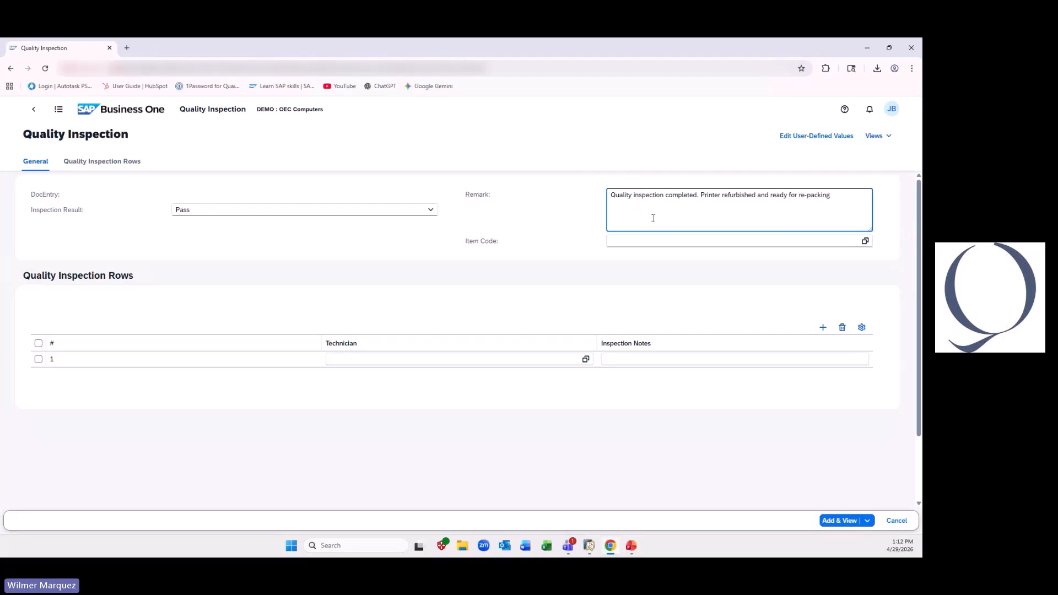
left_click(725, 256)
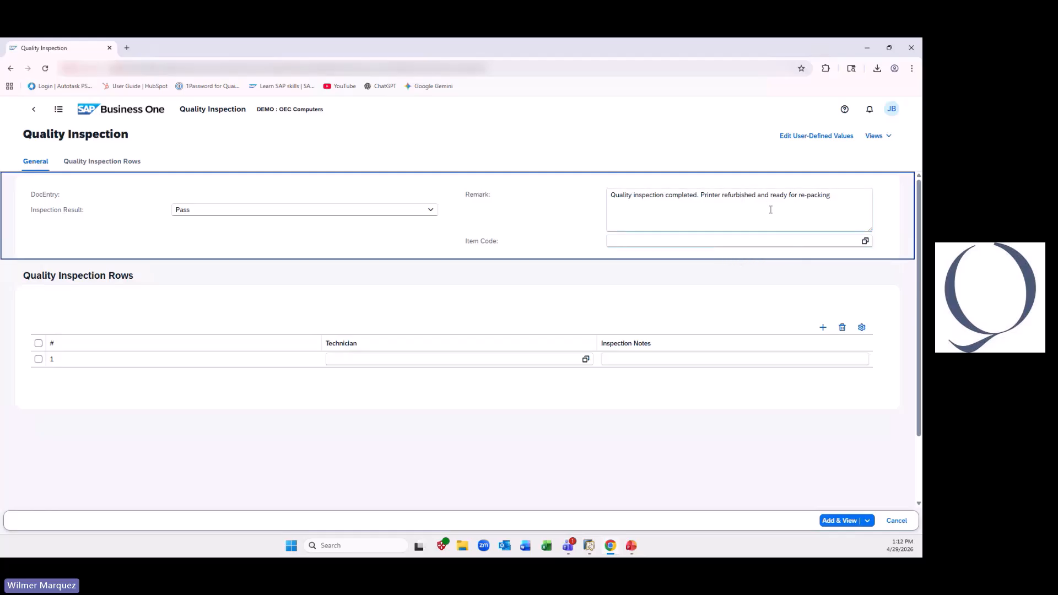
- Load the full list of items and set the inspection's Item Code to A00001
left_click(865, 241)
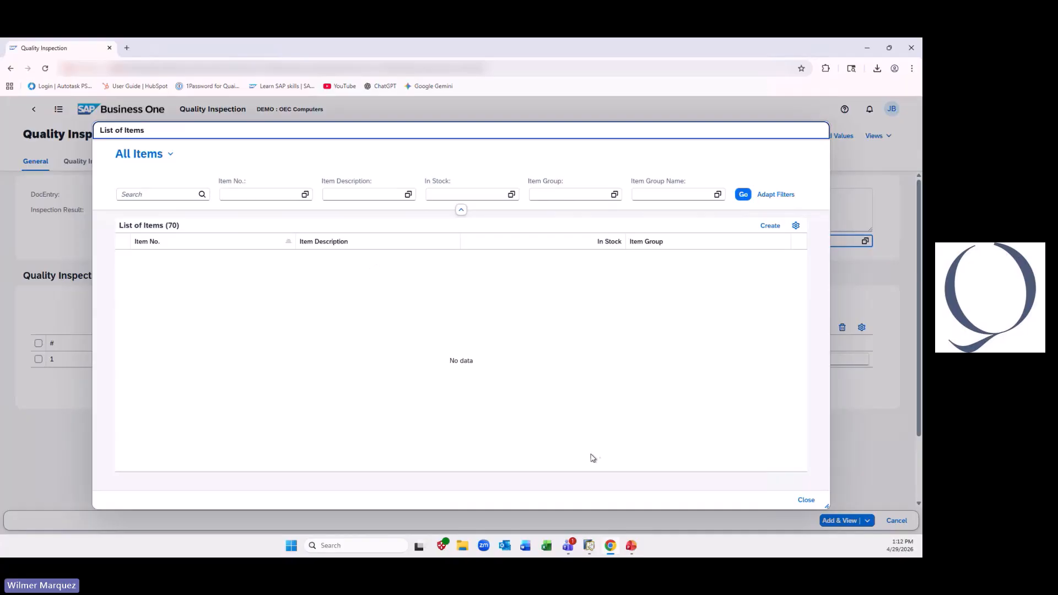
left_click(805, 500)
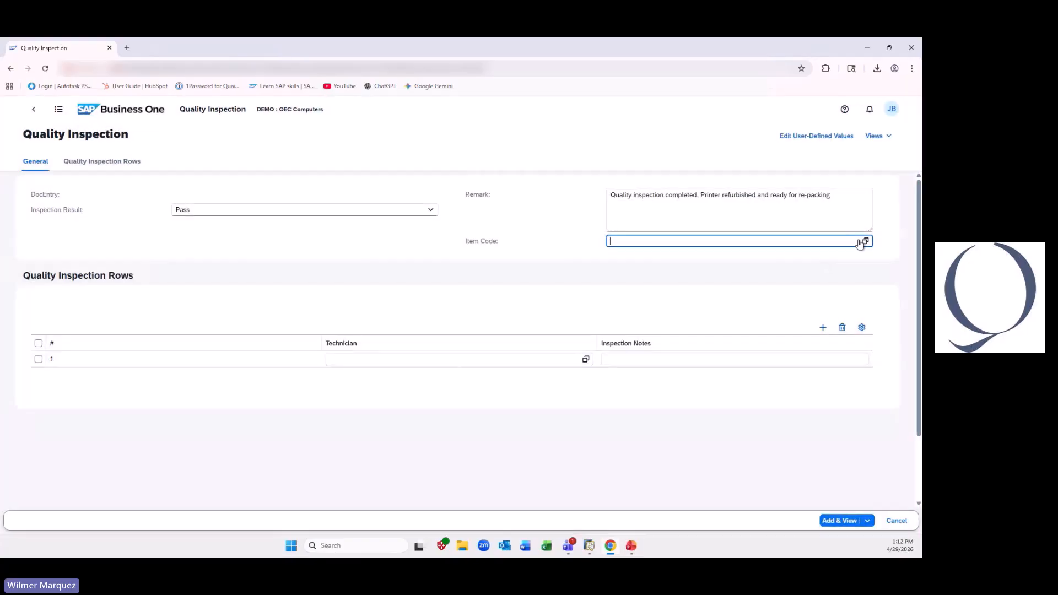
left_click(864, 241)
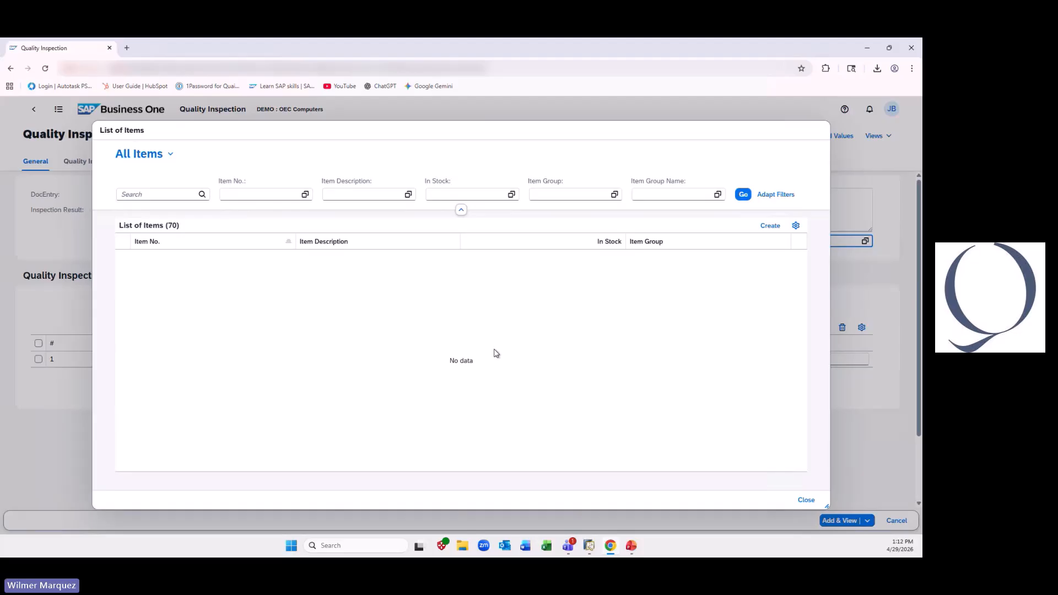
left_click(457, 304)
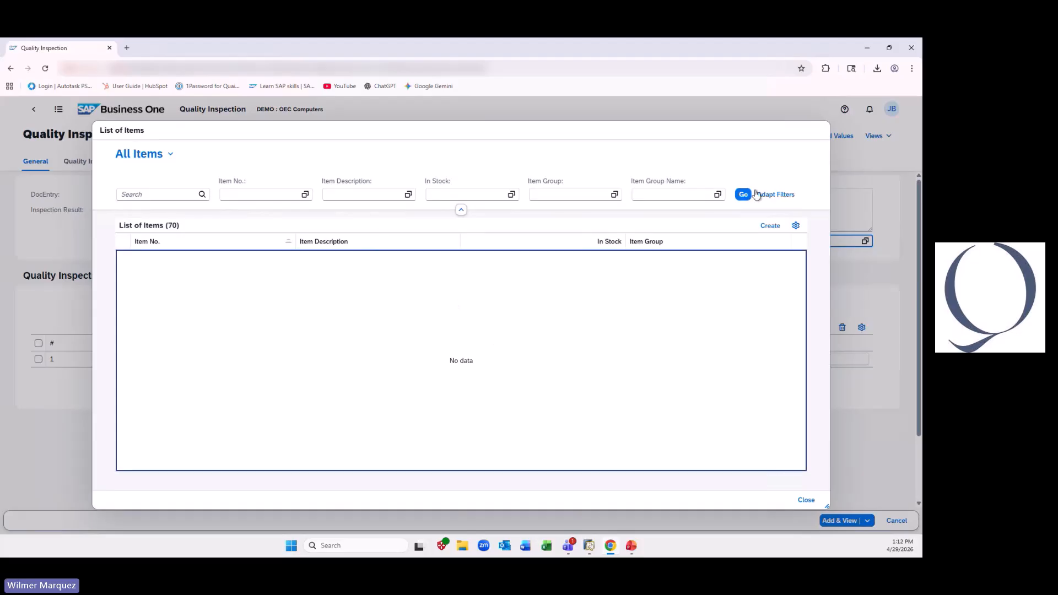
left_click(743, 194)
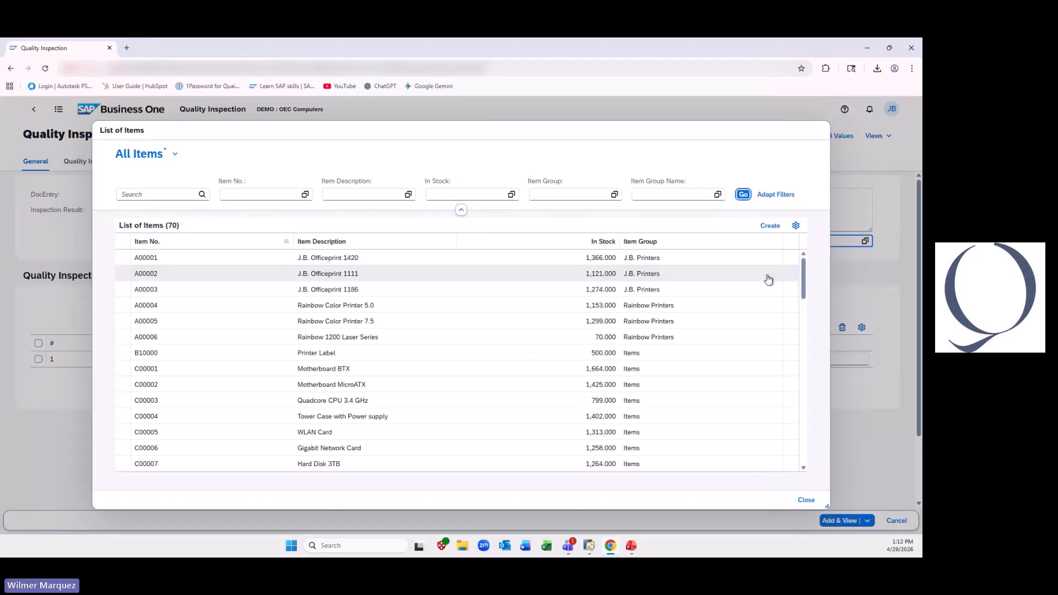
left_click(395, 262)
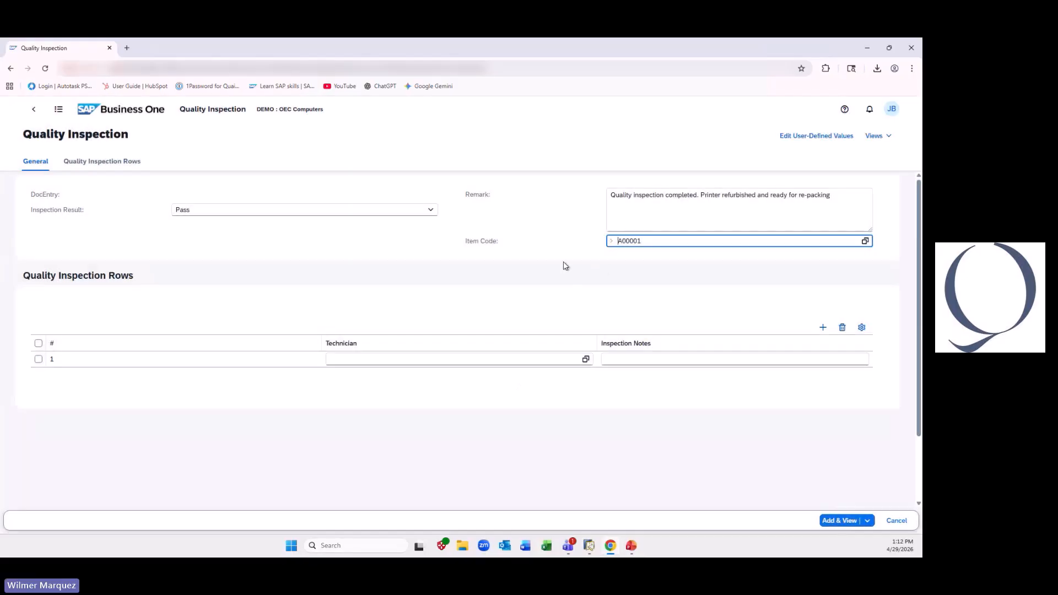
- Assign the third listed employee as Technician in row 1 and enter the inspection note "2h worked"
left_click(587, 359)
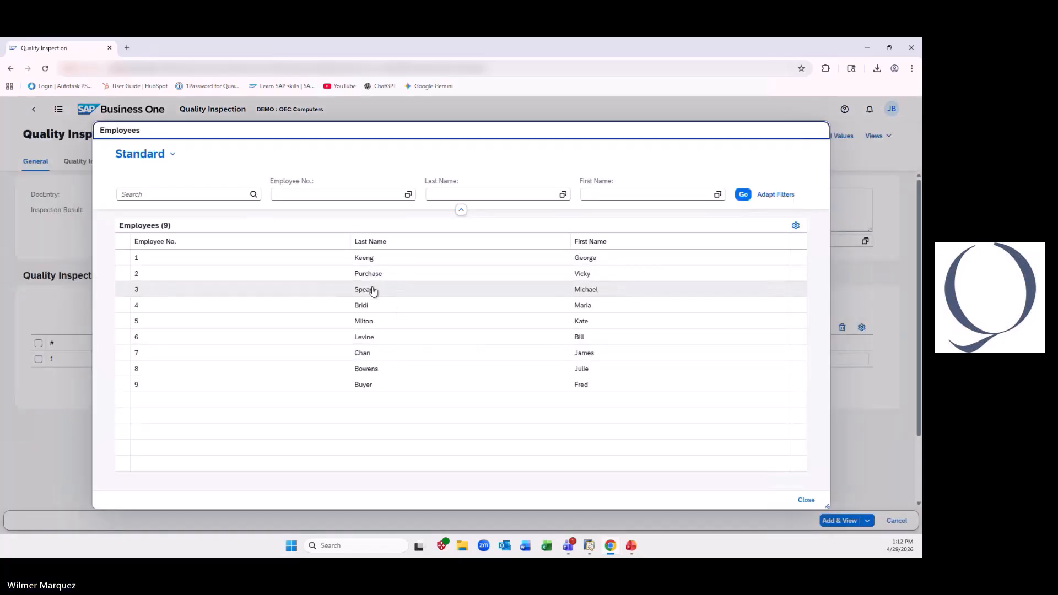
left_click(373, 292)
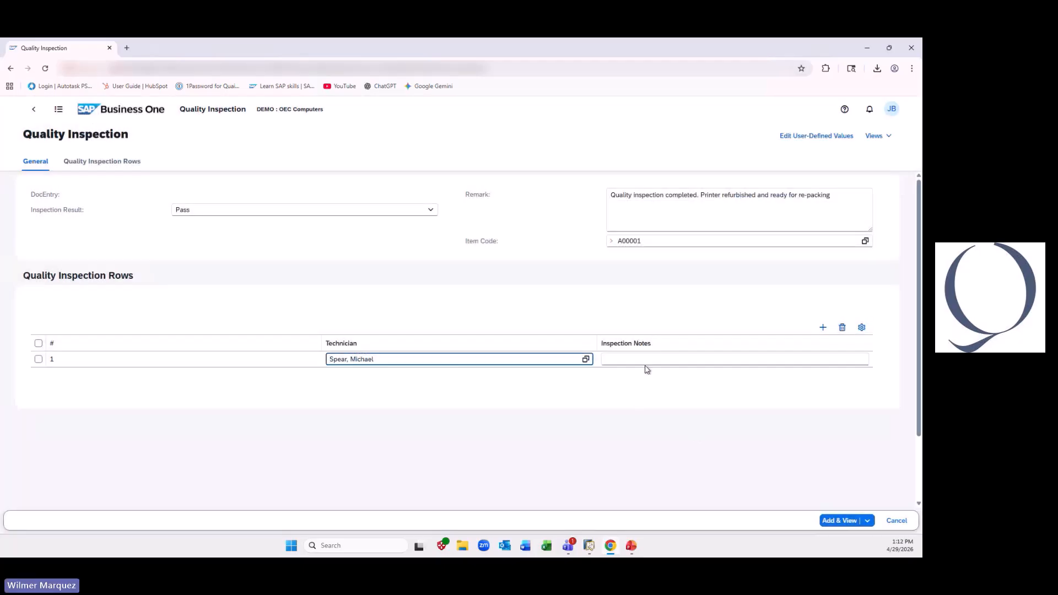
left_click(649, 359)
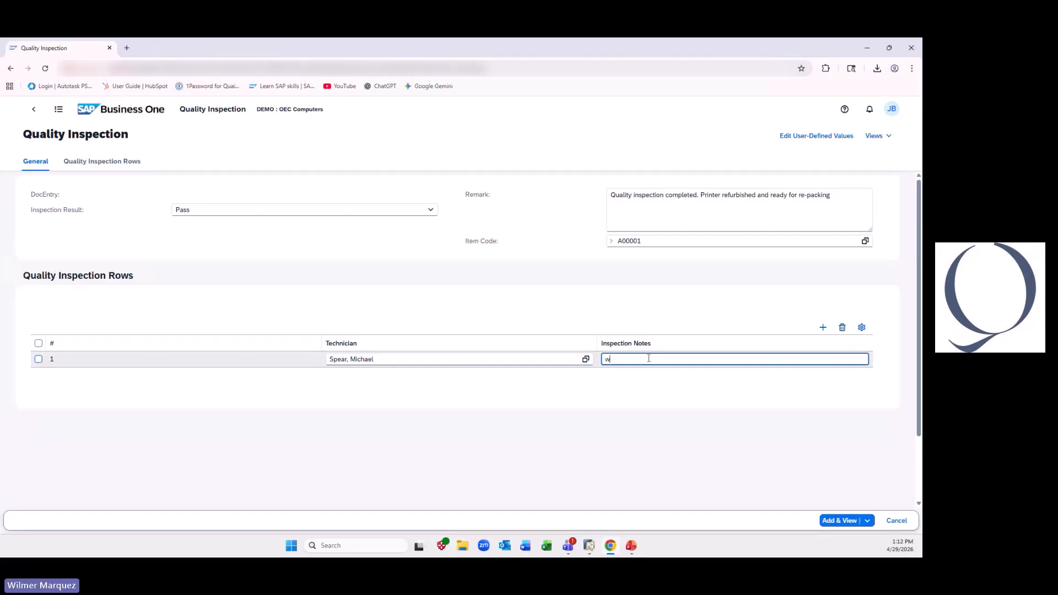
type("2h worked")
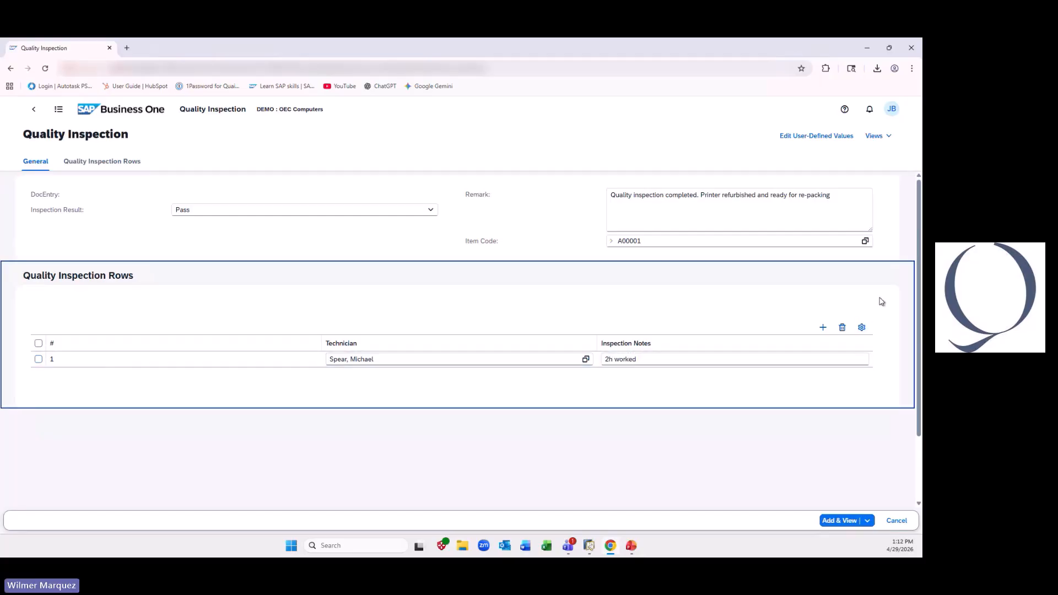
- Add a second inspection row with the eighth listed employee as Technician and the note "40 cycle testing"
left_click(823, 327)
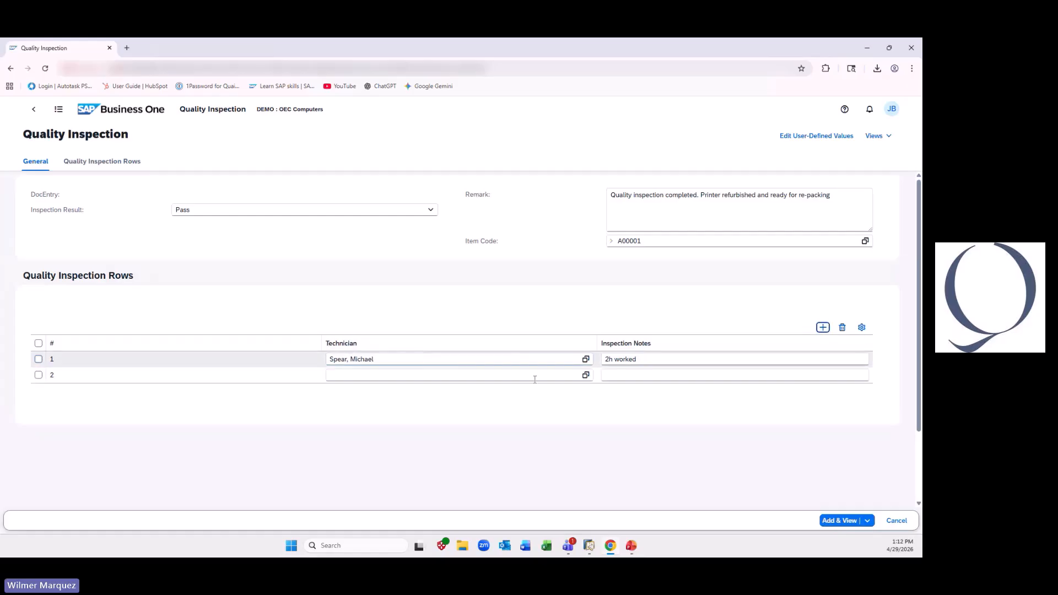
left_click(585, 375)
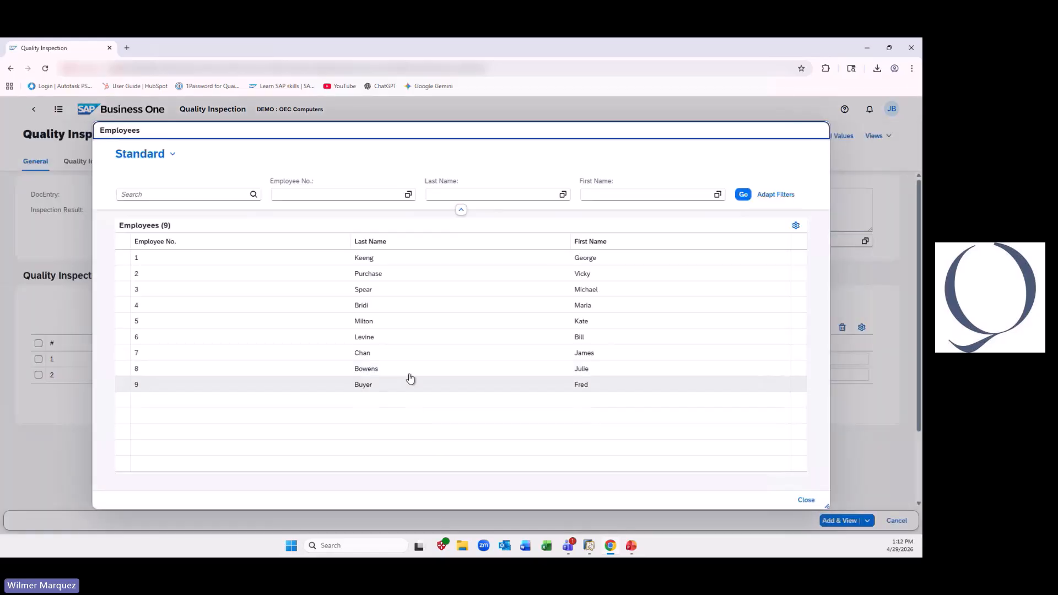
left_click(406, 372)
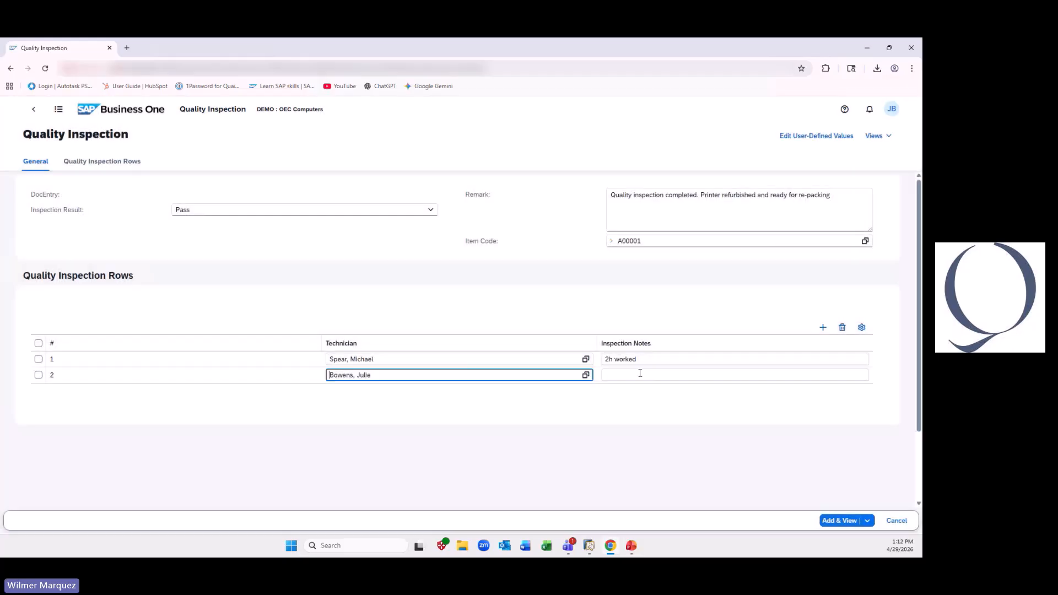
left_click(639, 374)
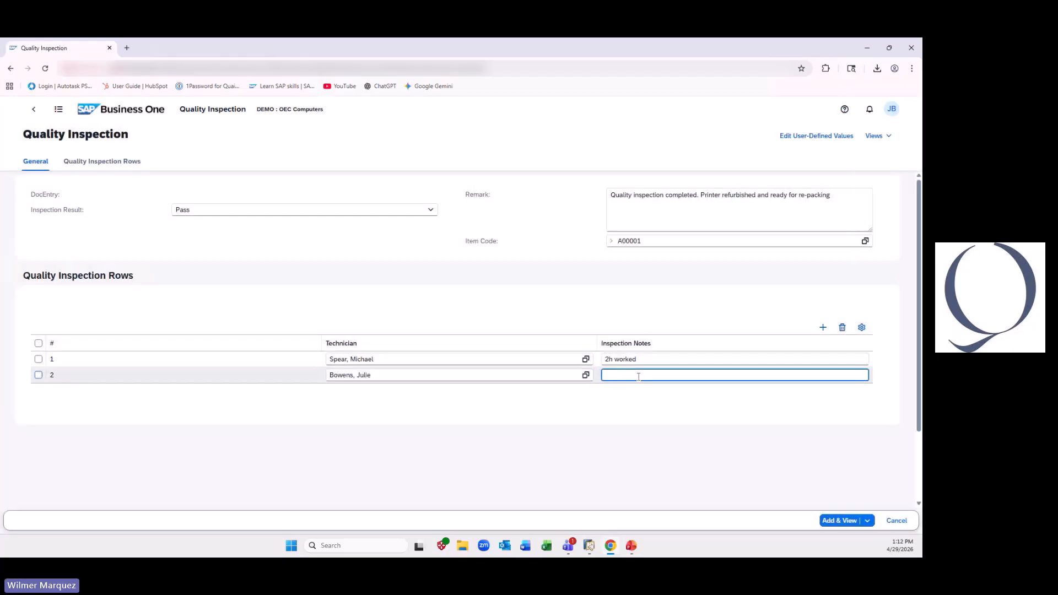
type("40 cycle testing")
left_click(637, 413)
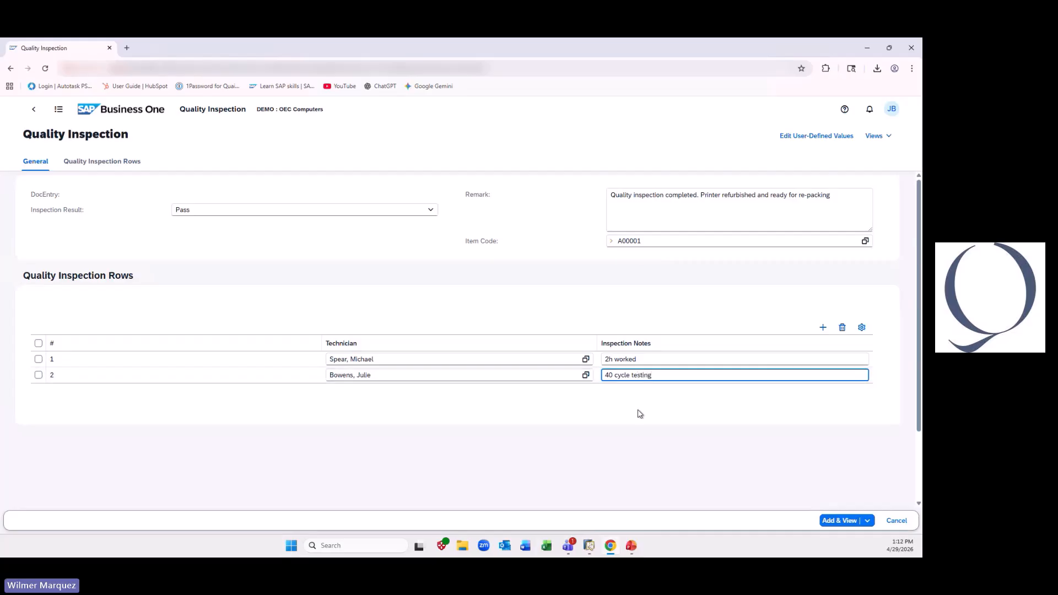
- Add the inspection record, and review it in the Quality Inspection list before returning to the home page
left_click(857, 518)
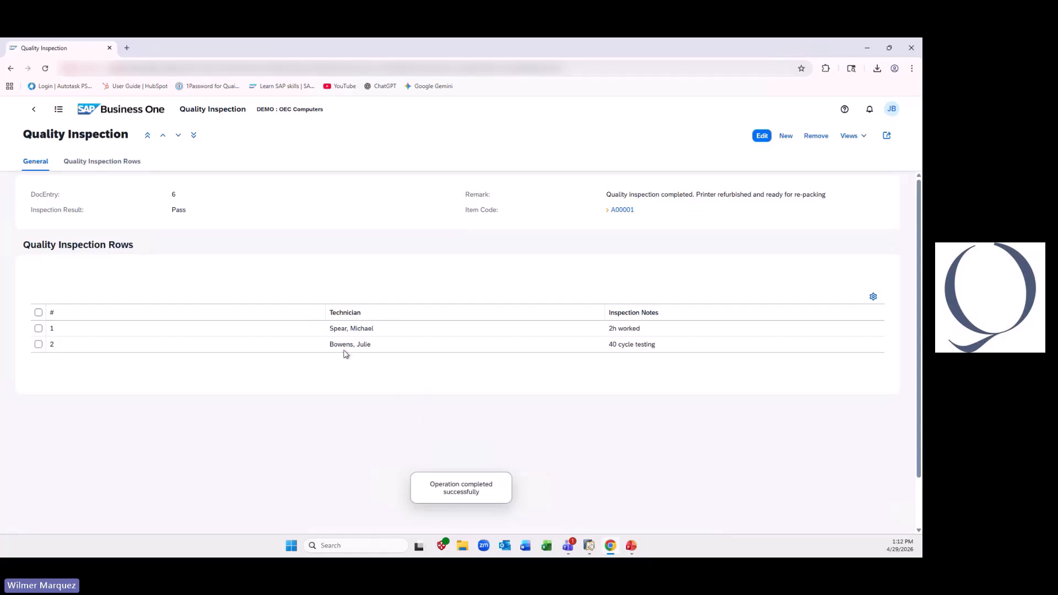
left_click(33, 109)
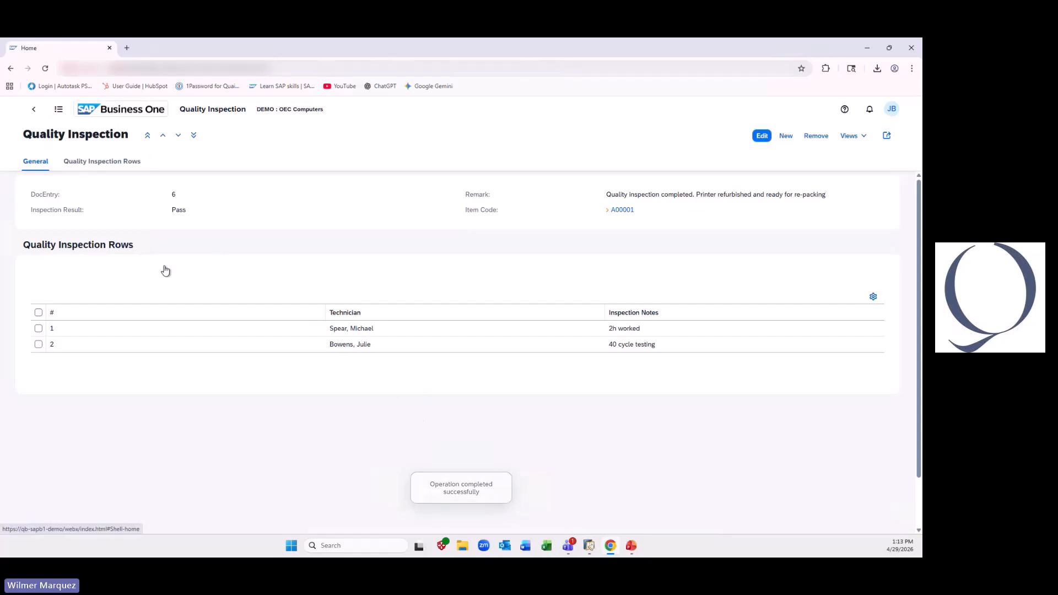
left_click(75, 230)
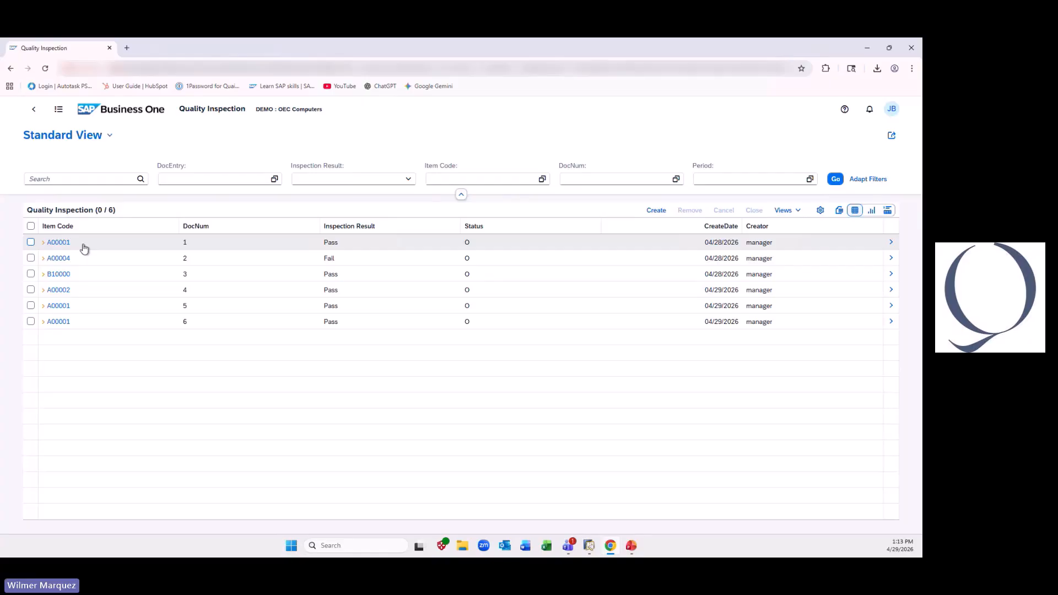
left_click(126, 113)
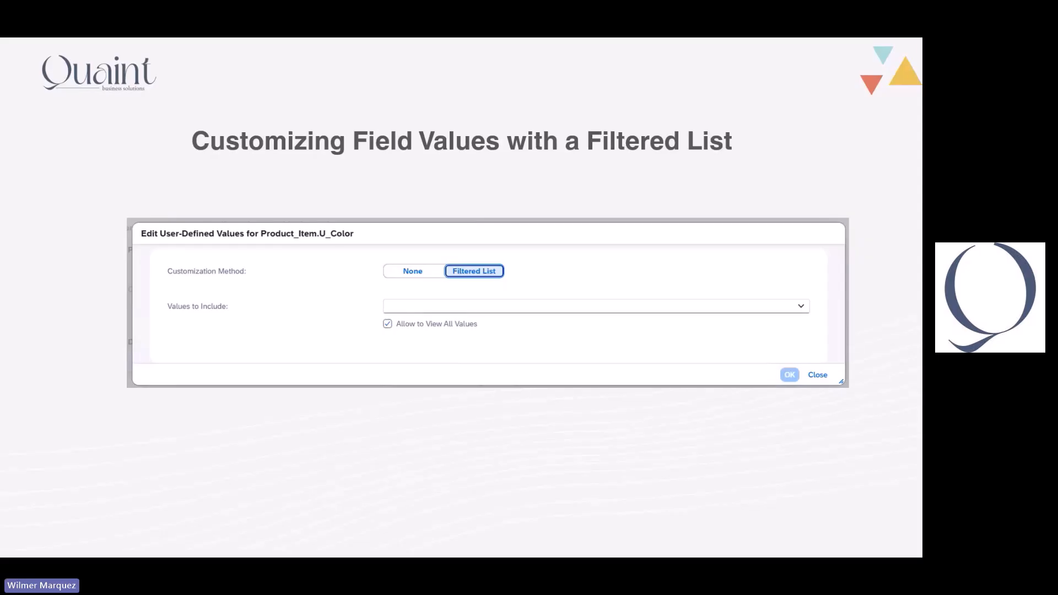
- Switch from the slides to SAP Business One and open the contents of an SG Electronics sales order for editing
key("alt+Tab")
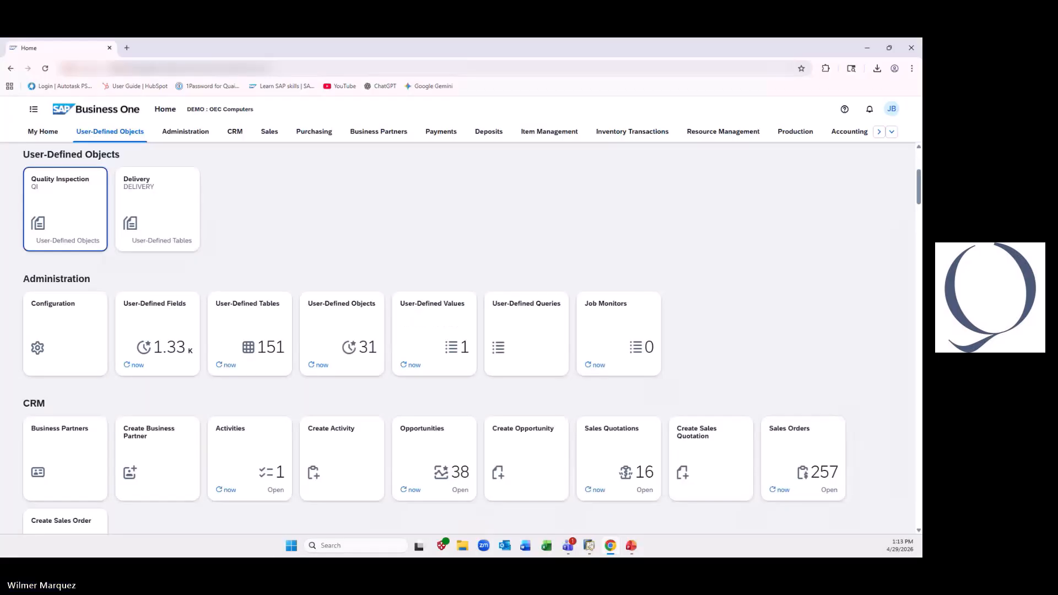
left_click(268, 132)
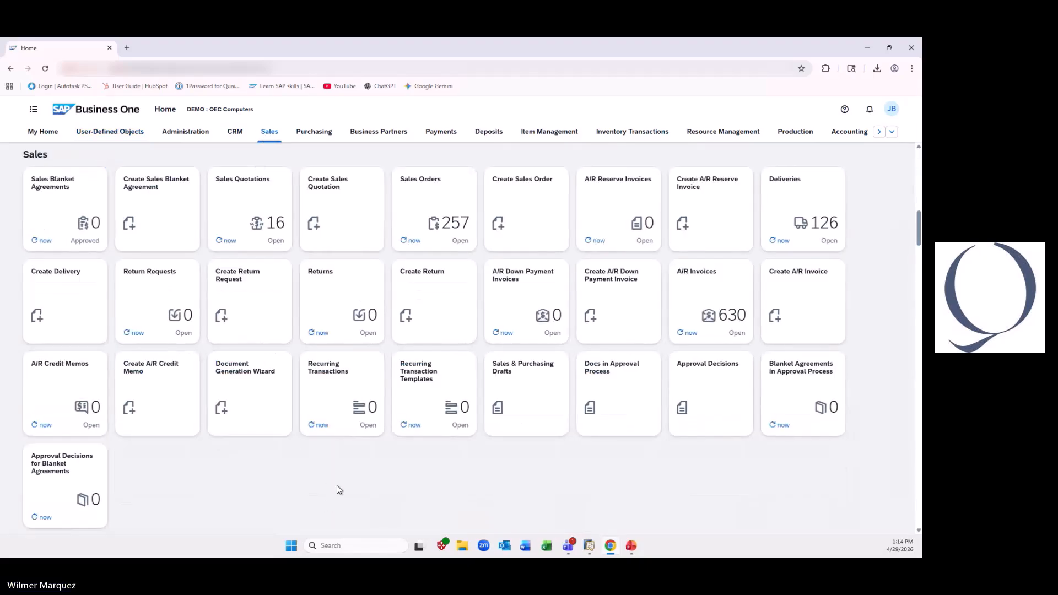
left_click(431, 208)
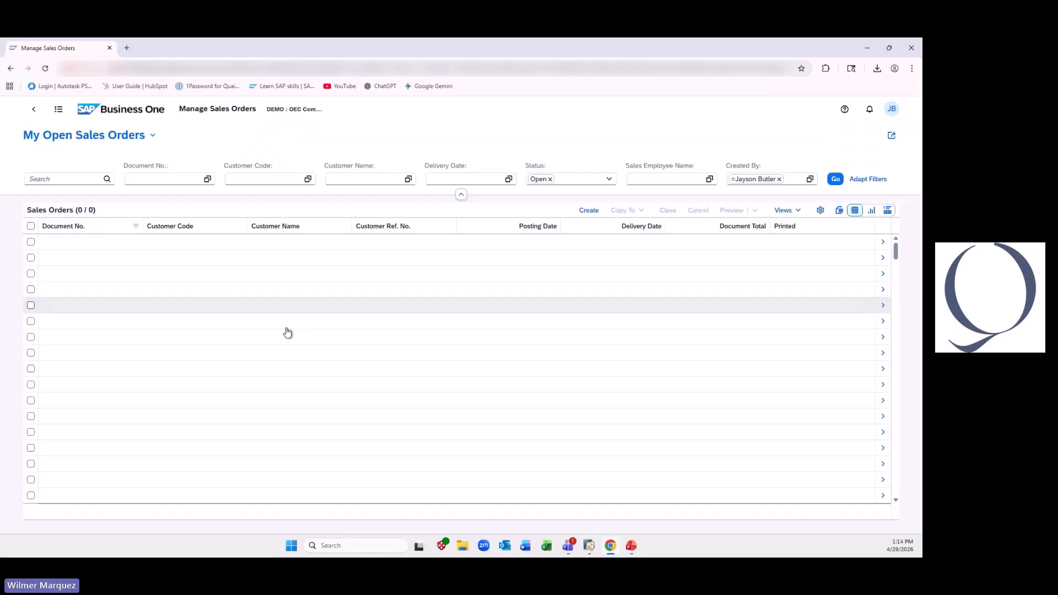
left_click(321, 347)
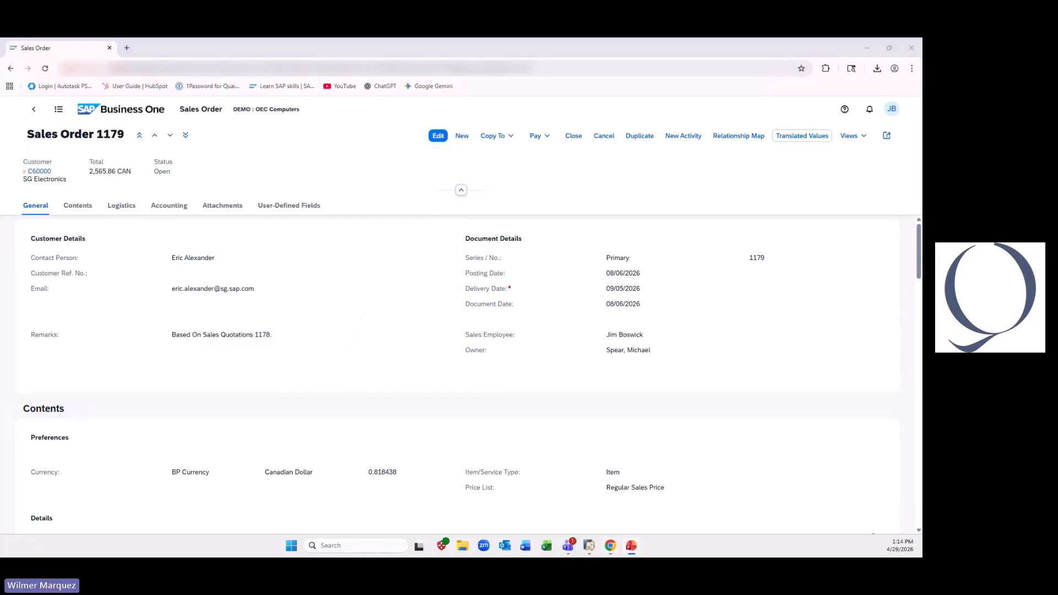
left_click(438, 136)
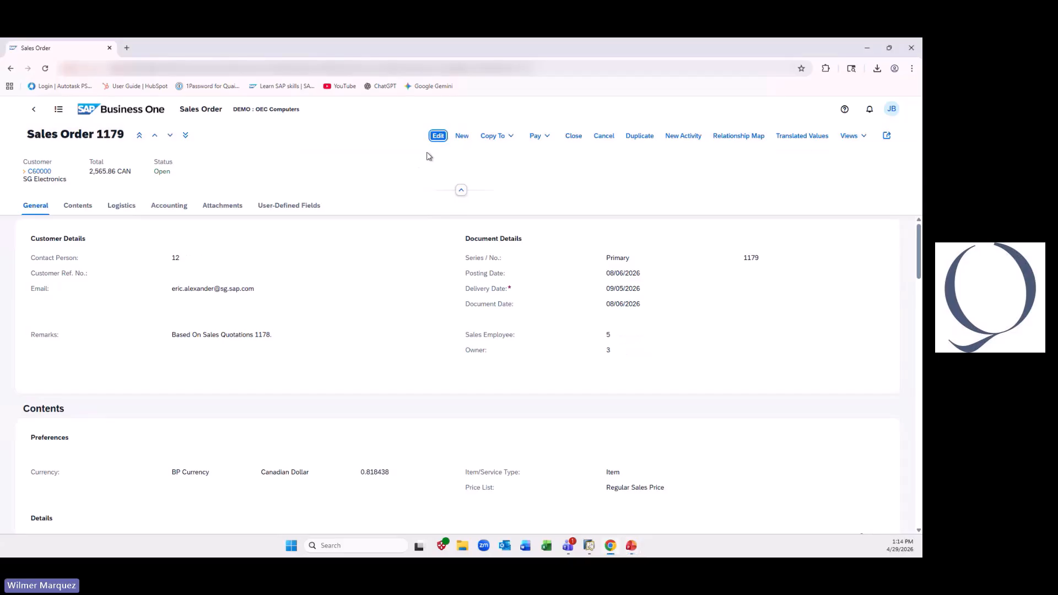
left_click(91, 215)
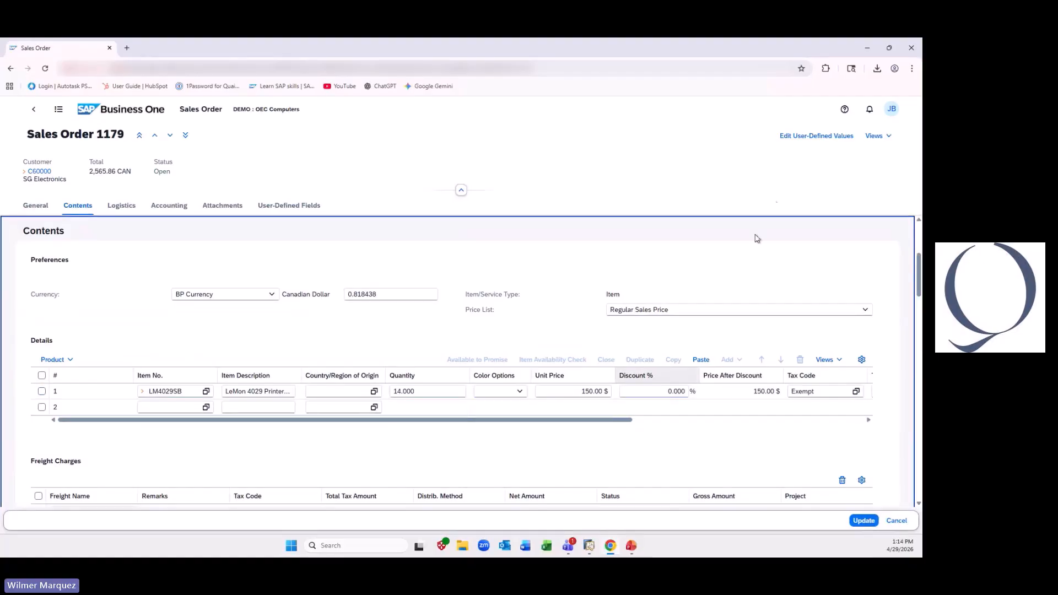
- Start editing user-defined values and set the Color Options customization method to None
left_click(813, 137)
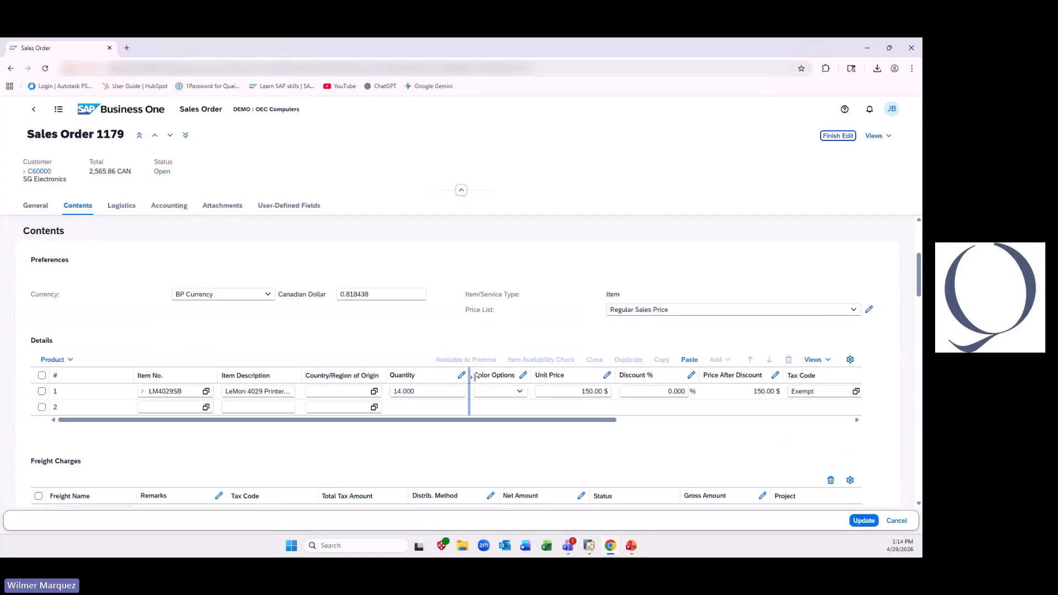
left_click(523, 375)
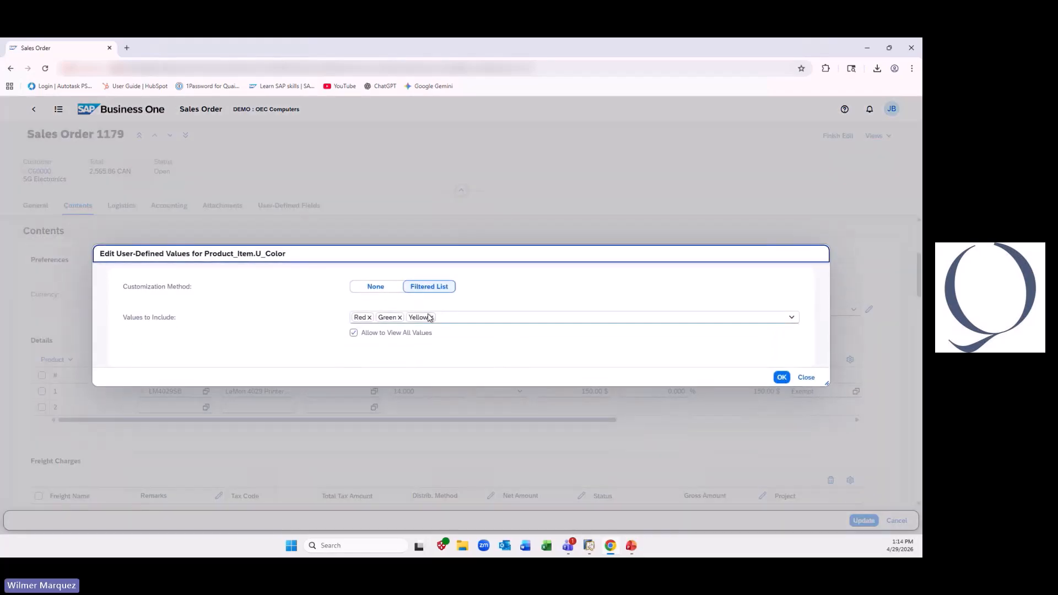
left_click(377, 287)
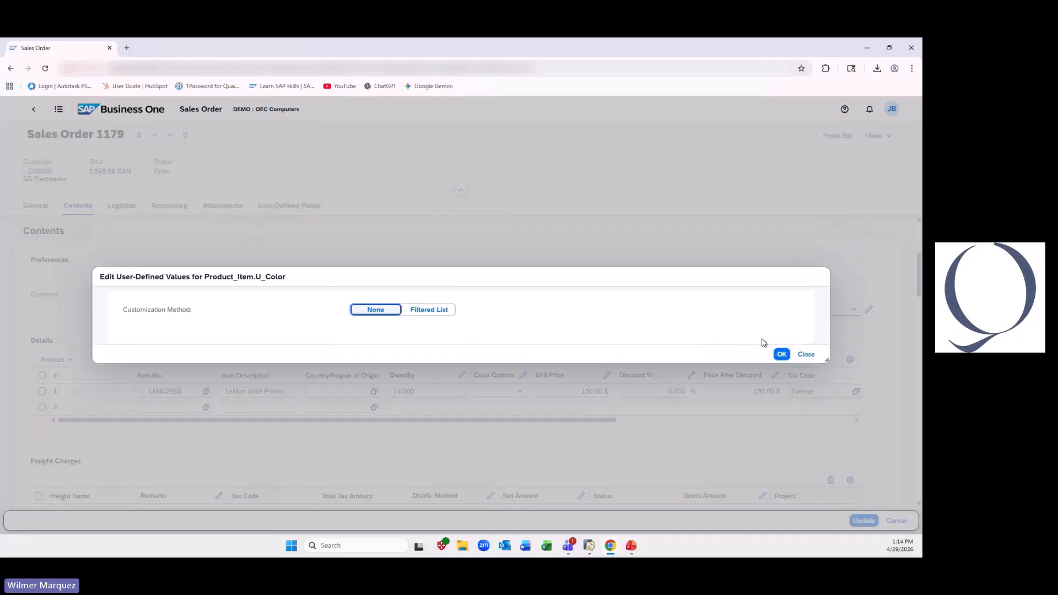
left_click(781, 340)
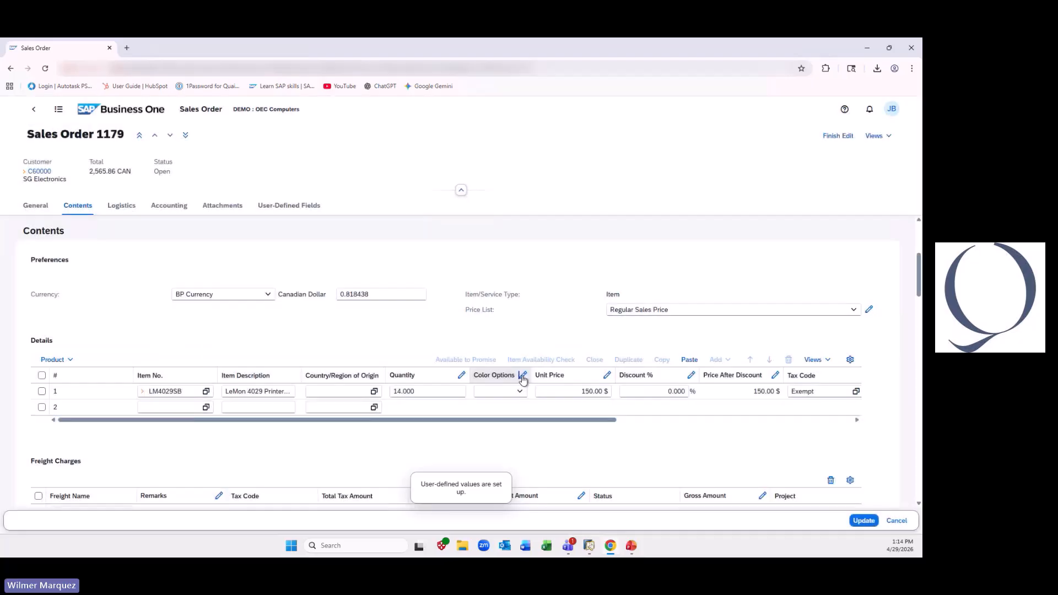
- Set Color Options to a Filtered List of Red, Green and Yellow, with Allow to View All Values disabled
left_click(522, 375)
left_click(430, 311)
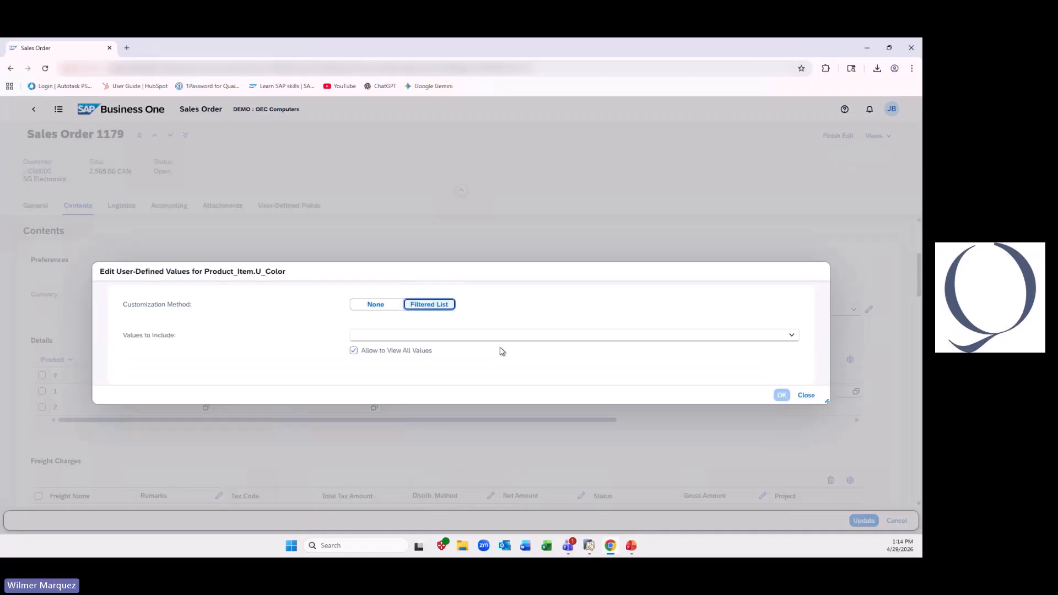
left_click(354, 334)
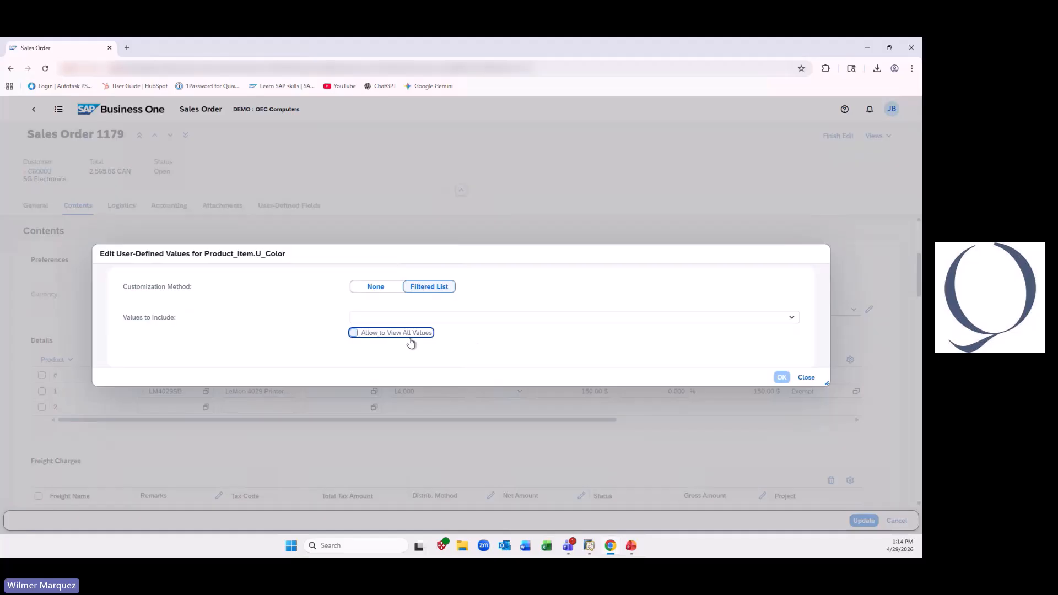
left_click(791, 317)
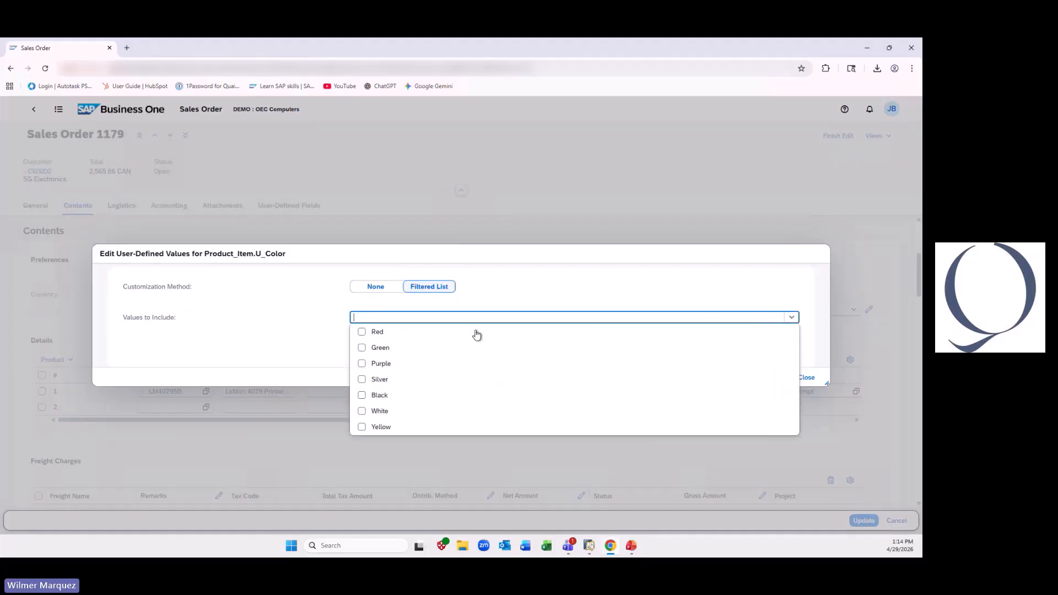
left_click(361, 332)
left_click(362, 348)
left_click(362, 427)
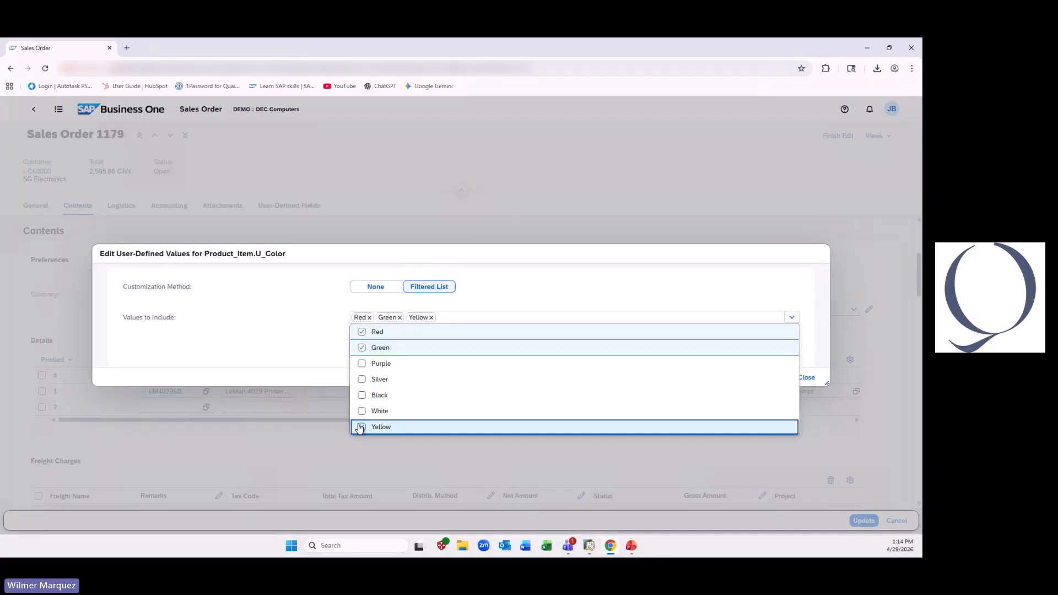
left_click(541, 302)
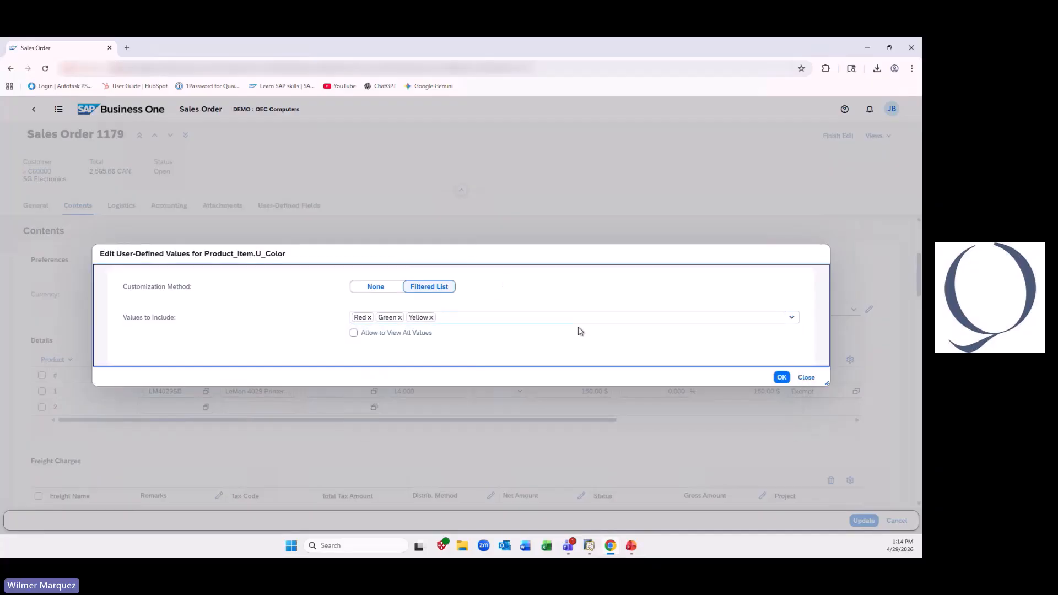
left_click(781, 377)
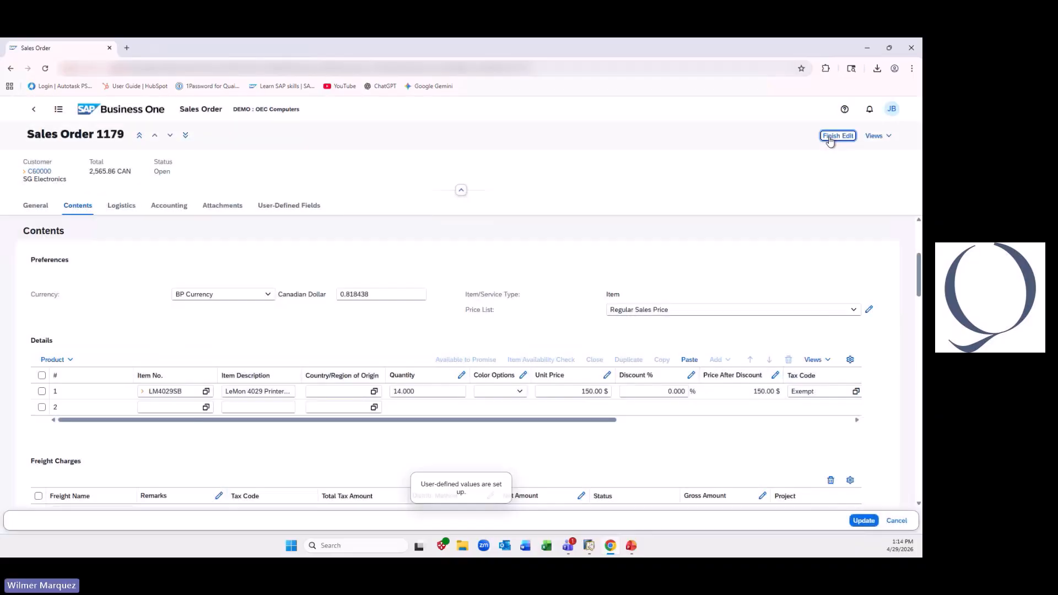
- Finish editing the user-defined values and check the Color Options choices offered for the first item row
left_click(826, 137)
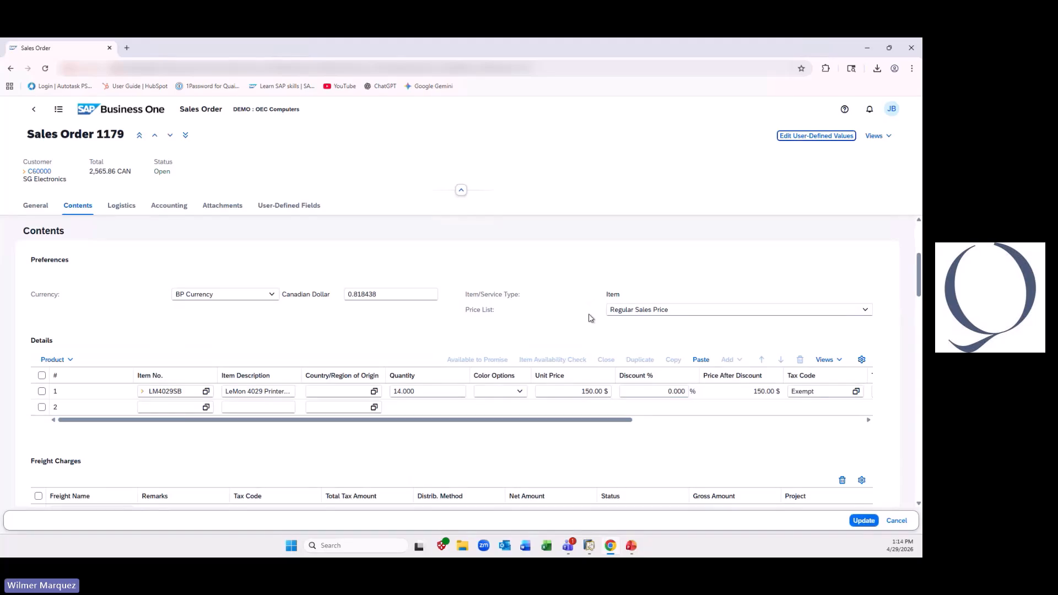
left_click(520, 392)
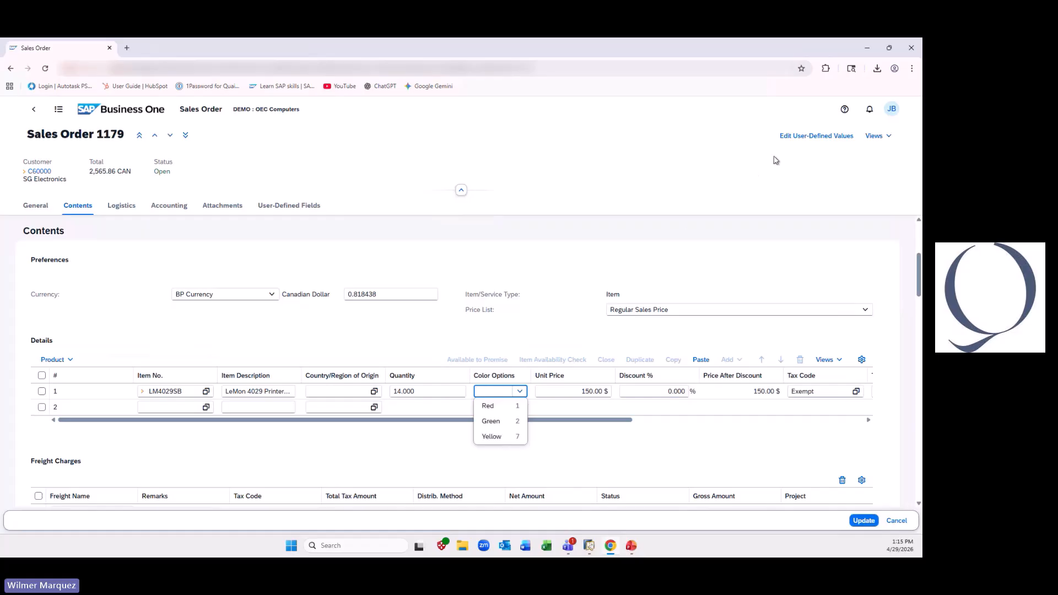
- Enable Allow to View All Values for the Color Options filtered list in the user-defined values
left_click(815, 136)
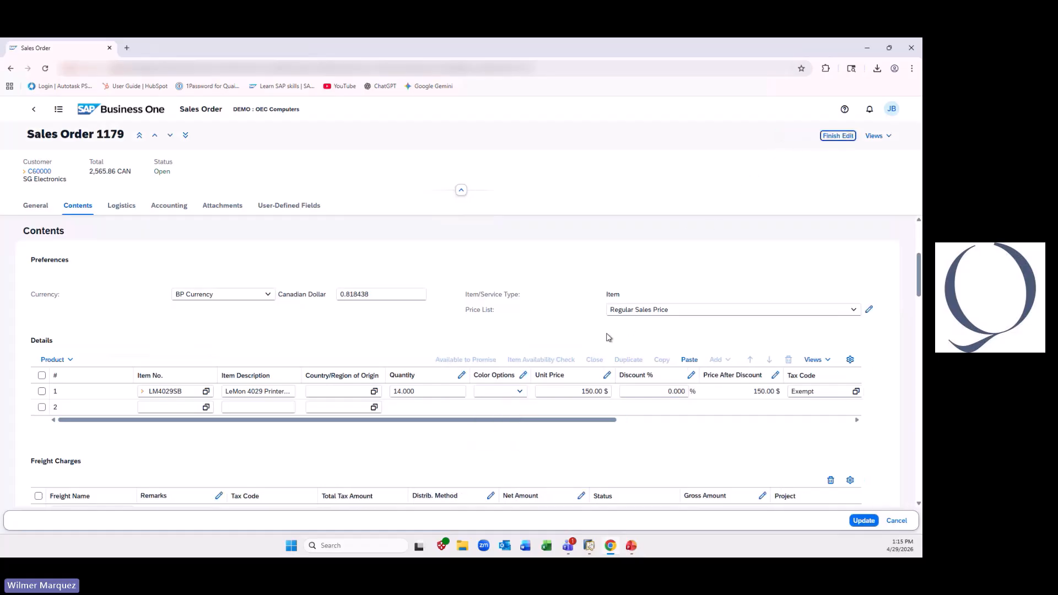
left_click(523, 377)
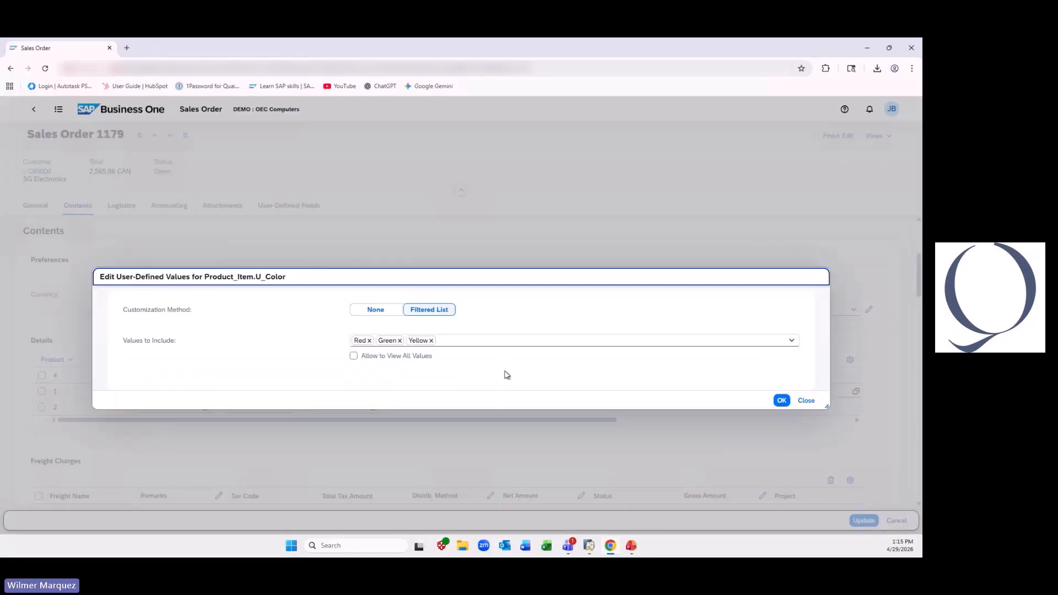
left_click(353, 333)
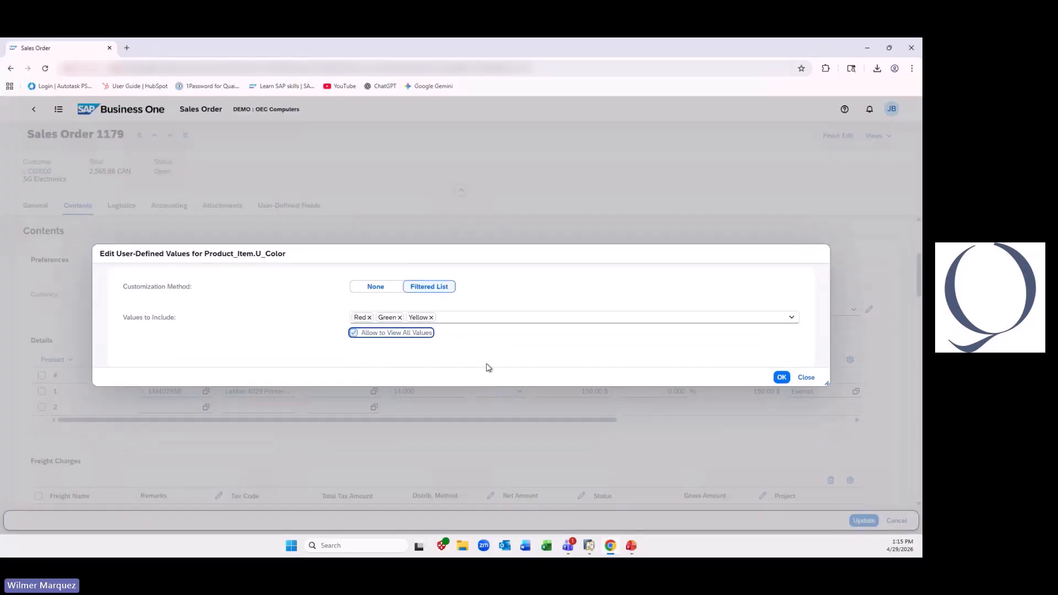
left_click(781, 378)
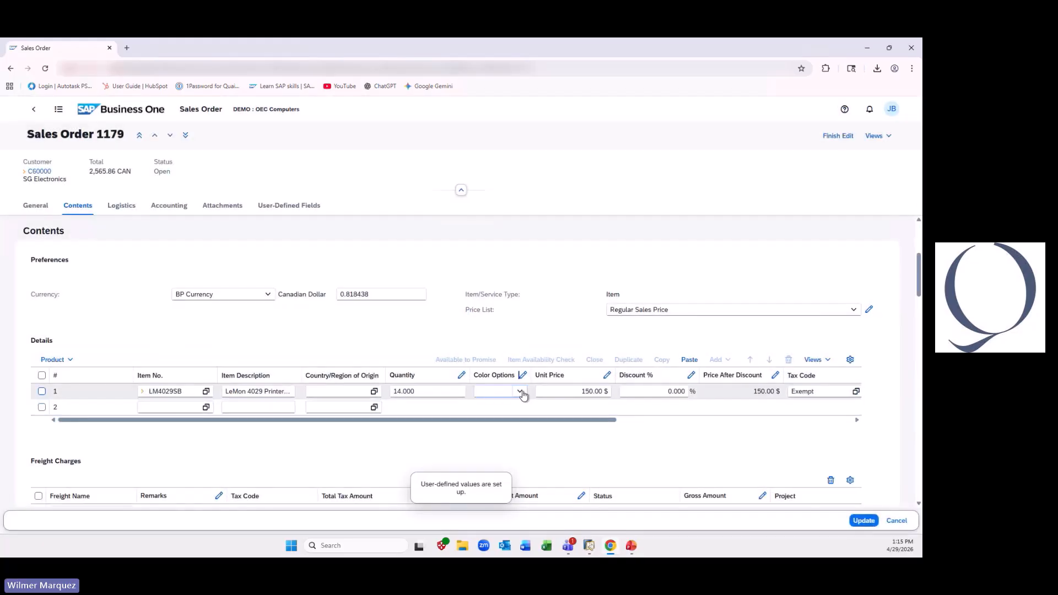
- Display all values in the first item row's Color Options list, switch back to filtered values, and update the sales order
left_click(518, 392)
left_click(510, 451)
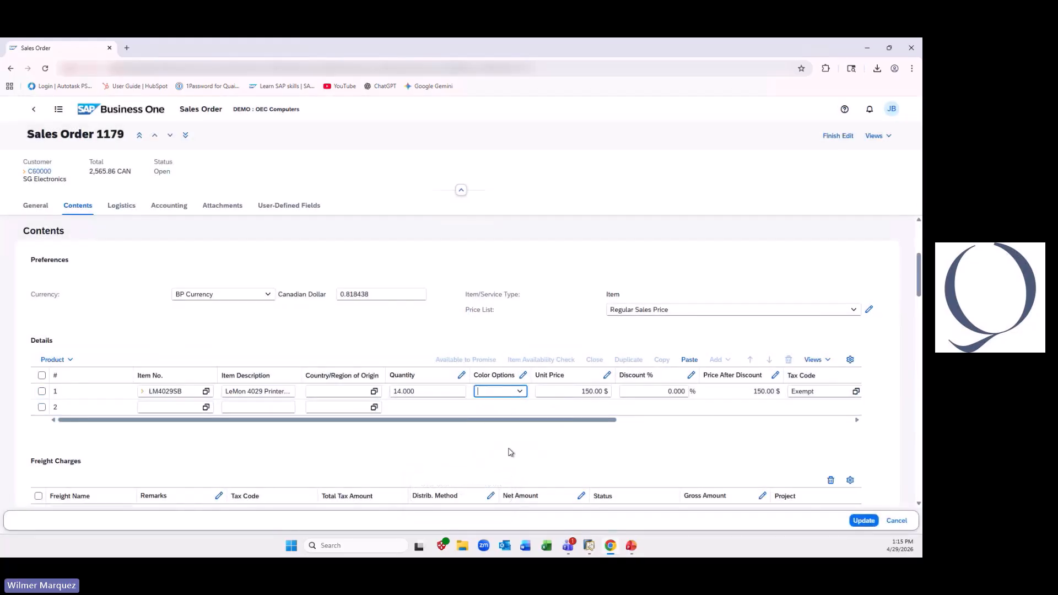
left_click(519, 391)
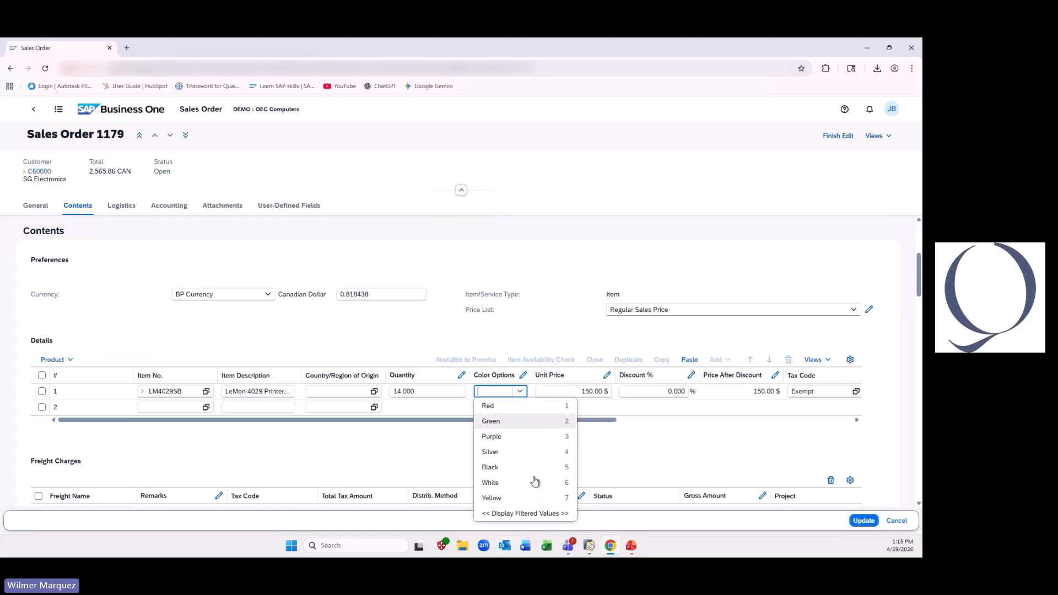
left_click(528, 513)
left_click(519, 391)
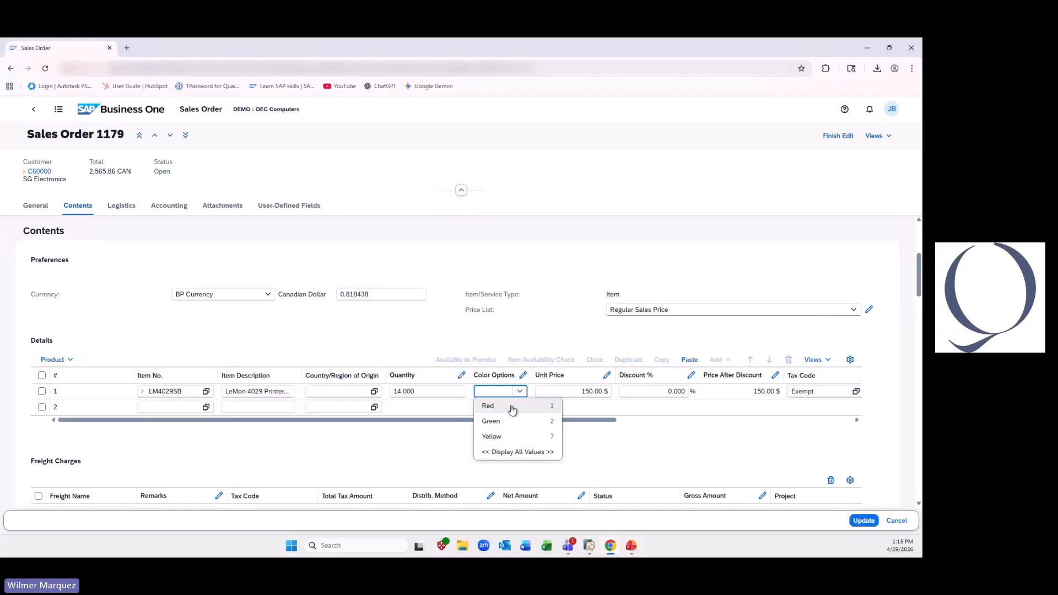
left_click(863, 520)
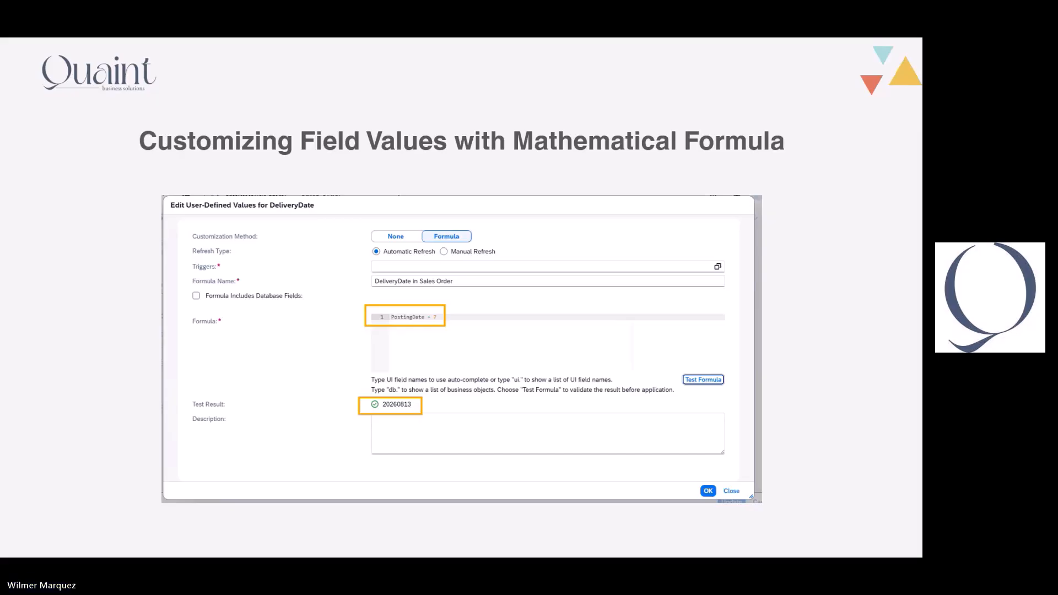
- Switch from the slides to SAP Business One and open the Parameter Technology sales order posted 08/06/2026 for editing
key("alt+Tab")
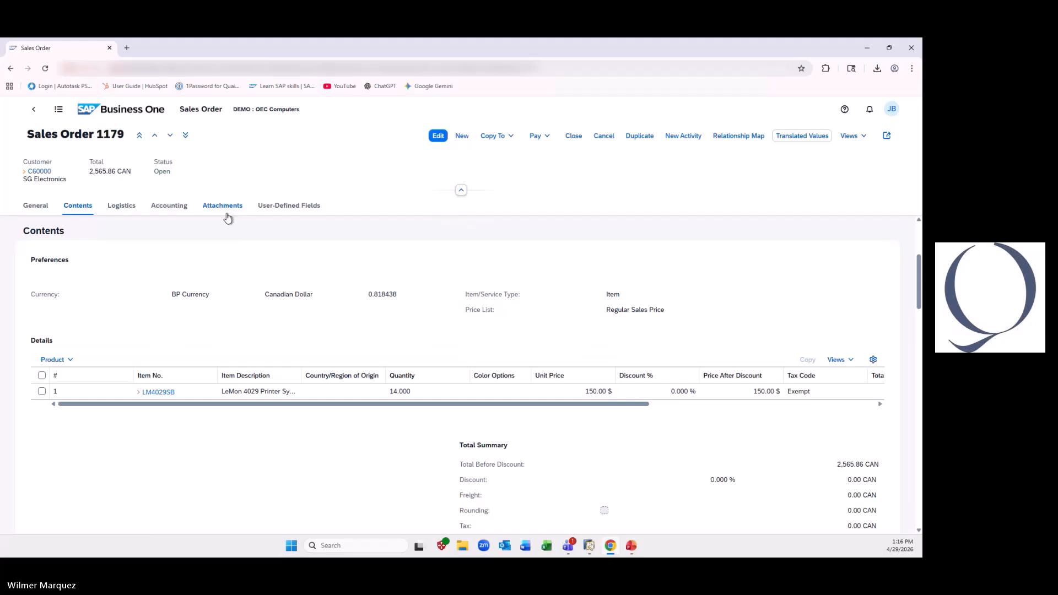
left_click(137, 120)
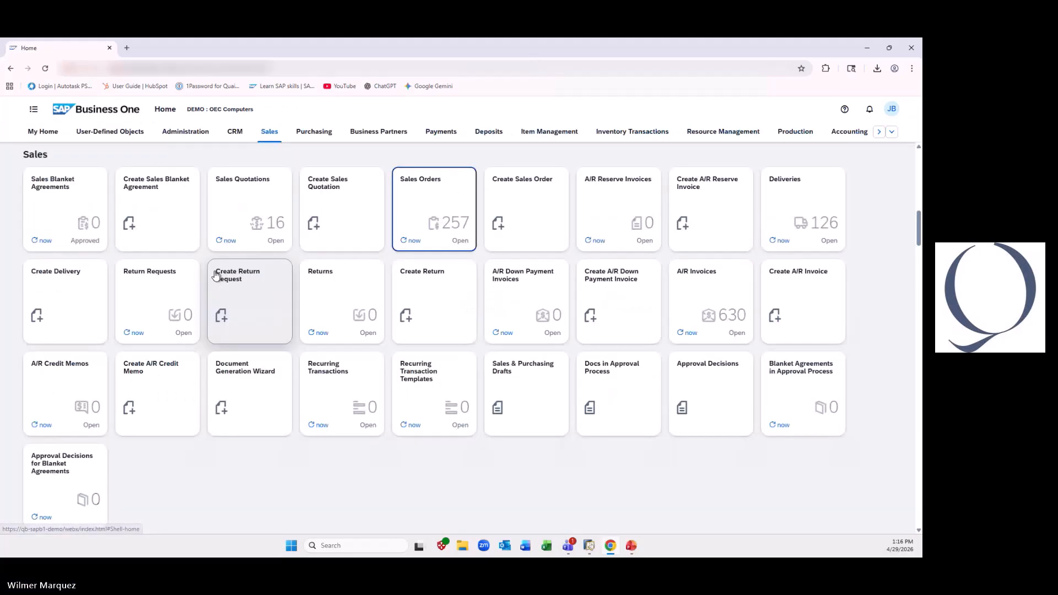
left_click(439, 207)
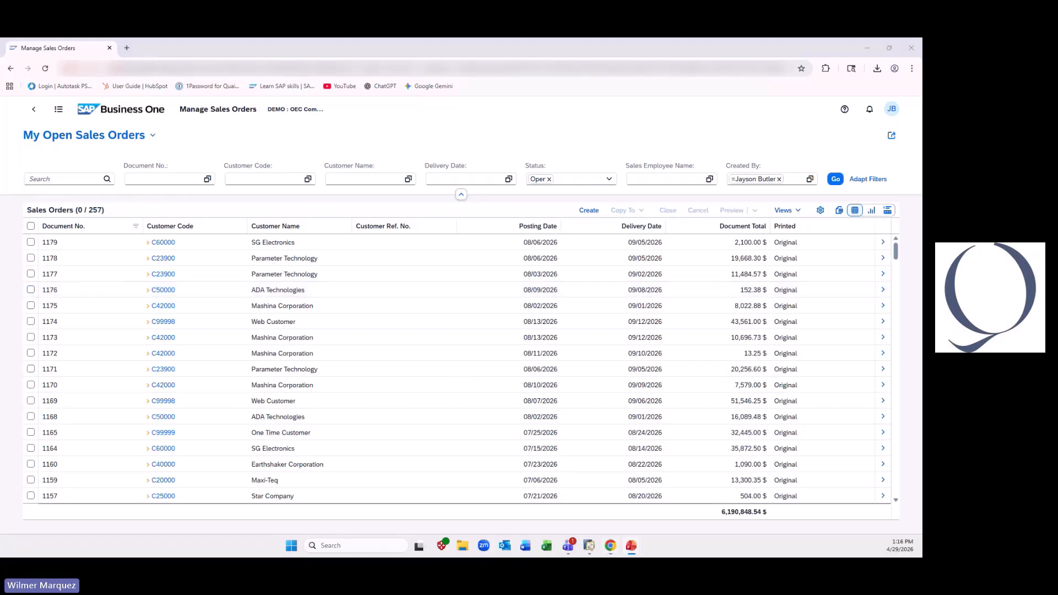
left_click(329, 258)
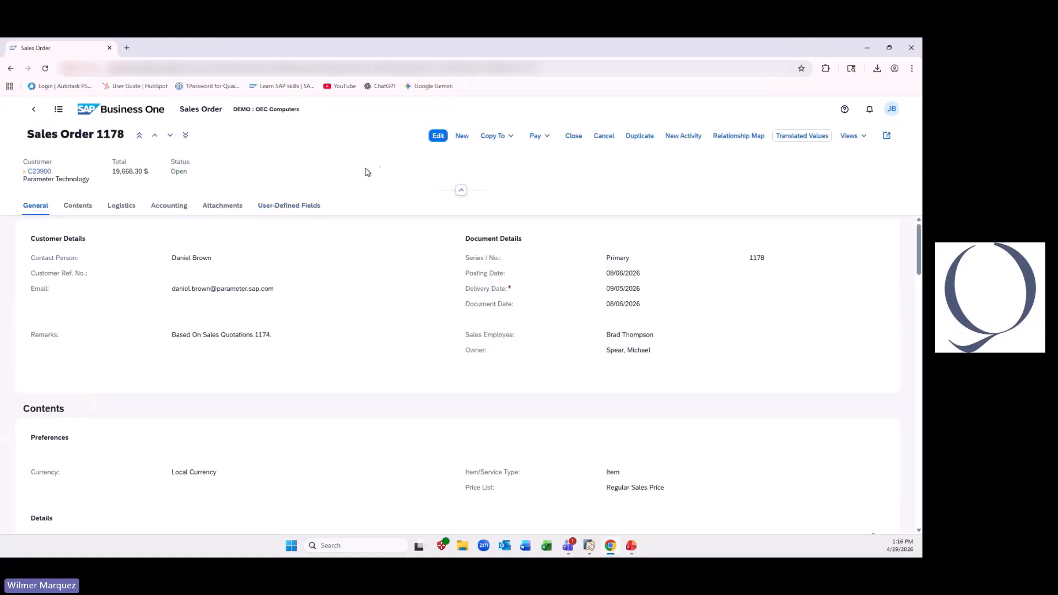
left_click(438, 136)
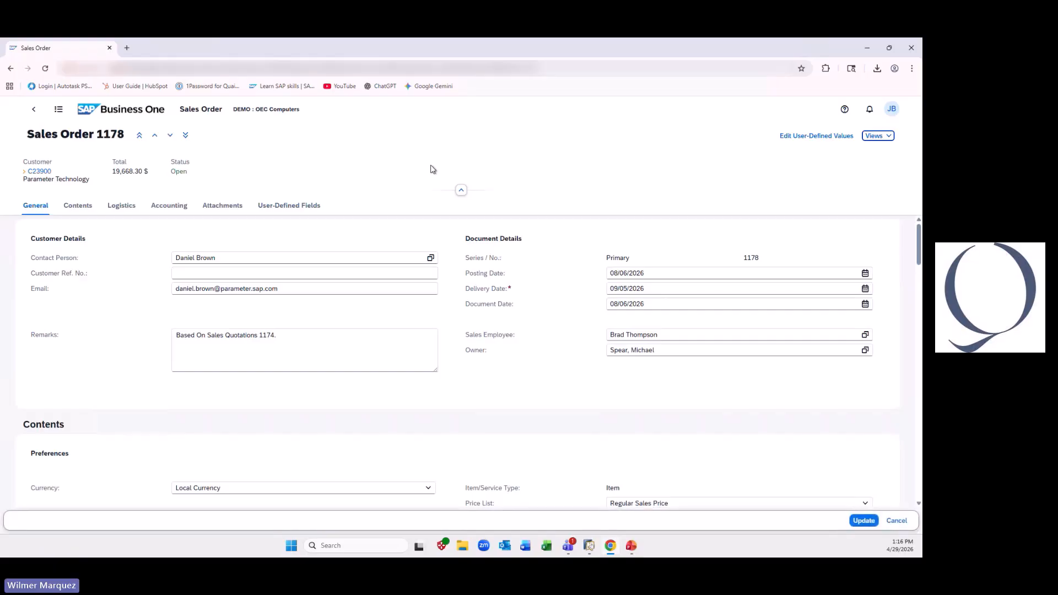
- Start editing user-defined values and set the Delivery Date customization method to Formula
left_click(798, 138)
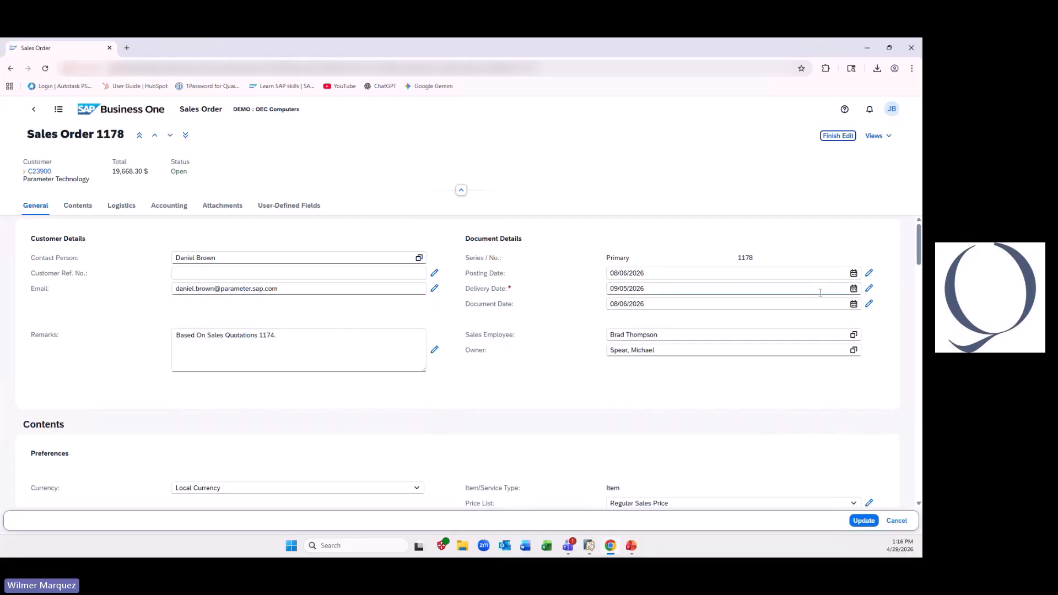
left_click(869, 288)
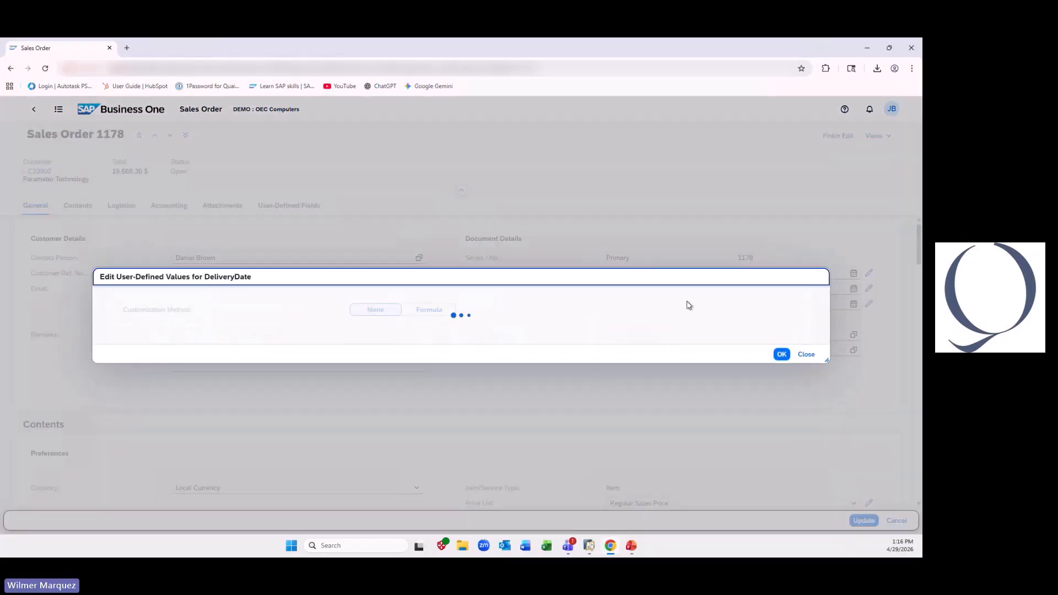
left_click(440, 310)
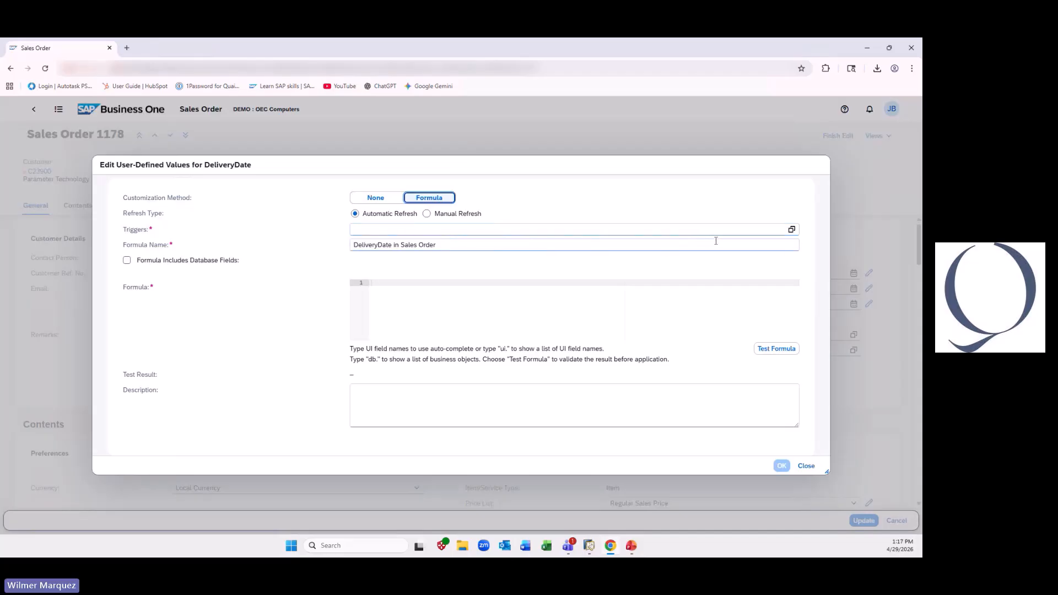
- Find PostingDate by searching for "post" and set it as the only trigger field of the Delivery Date formula
left_click(792, 229)
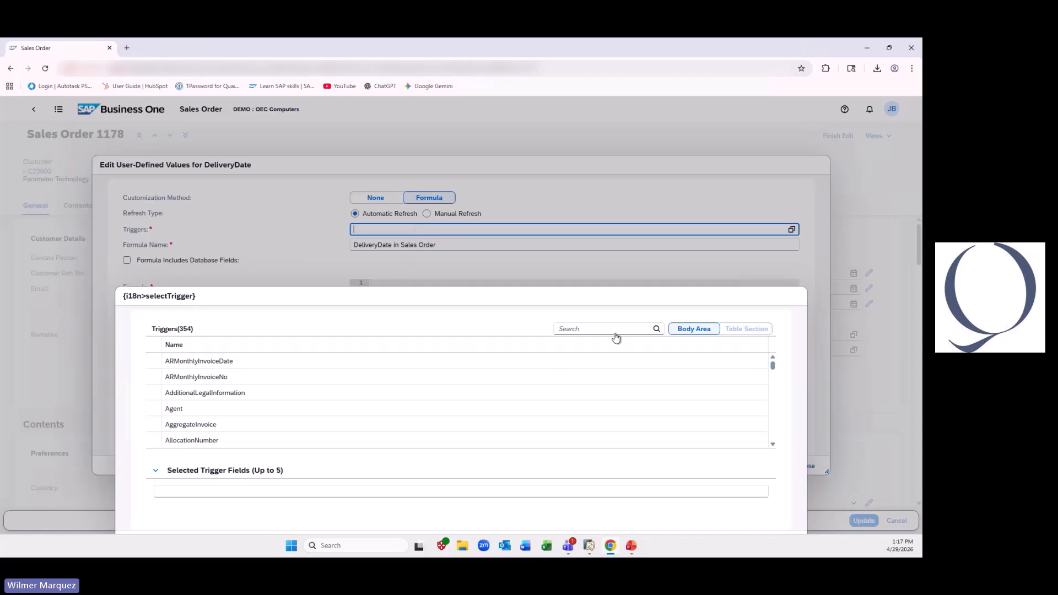
left_click(603, 318)
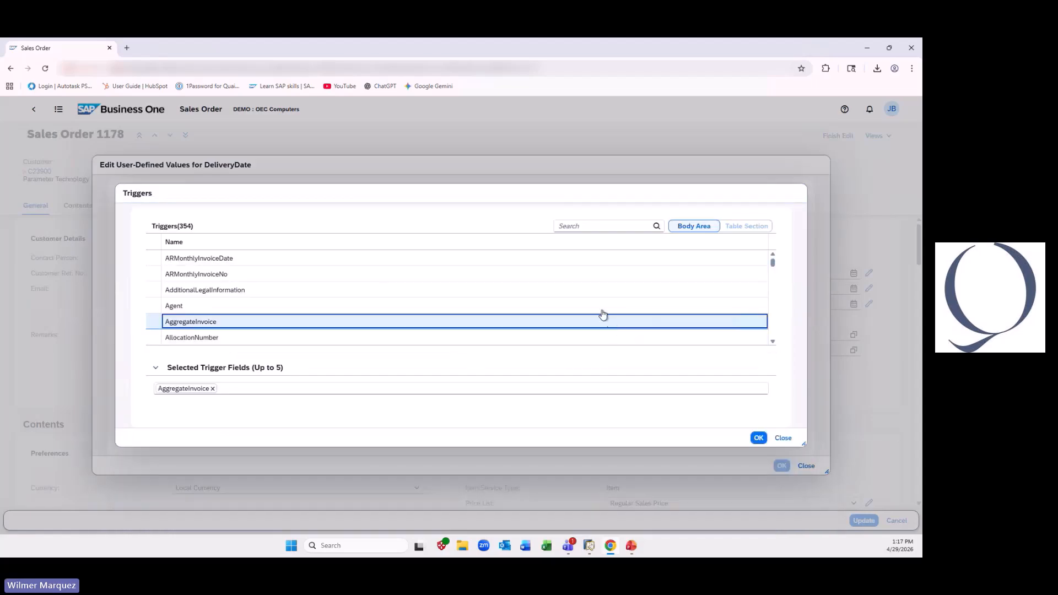
left_click(641, 227)
type("post")
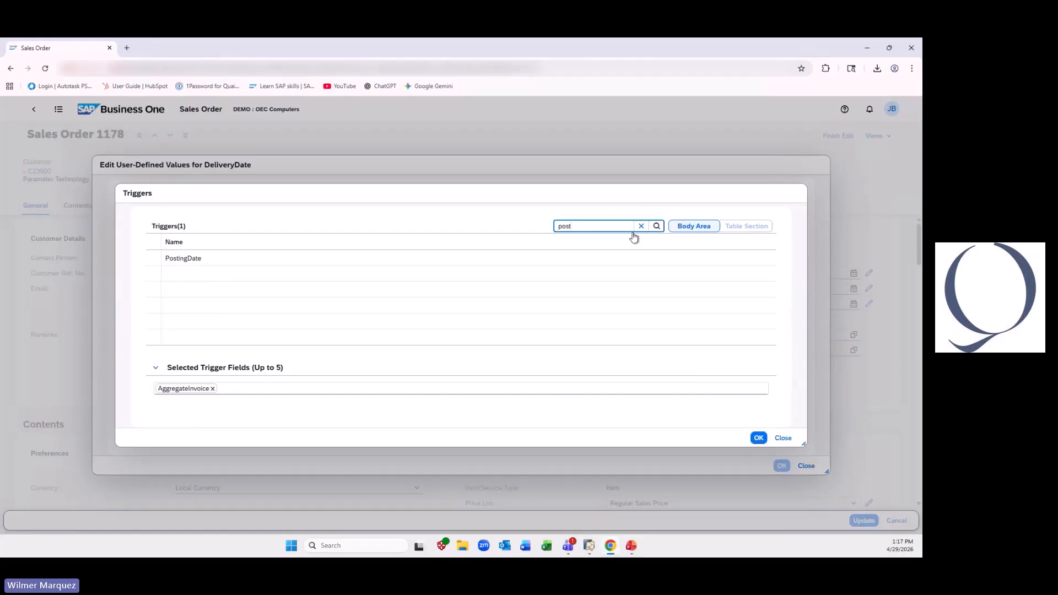
left_click(231, 259)
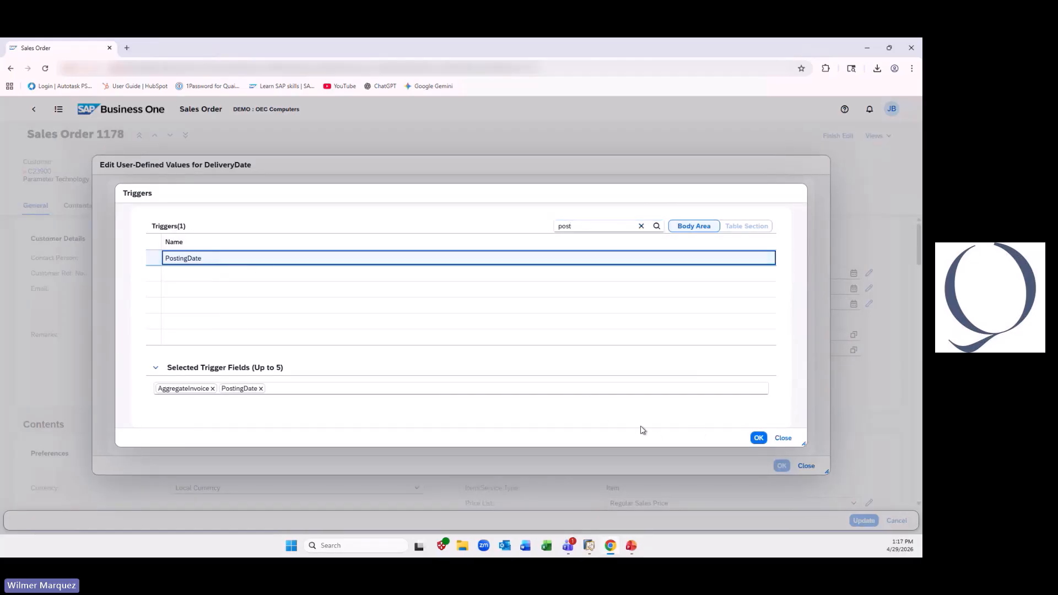
left_click(212, 389)
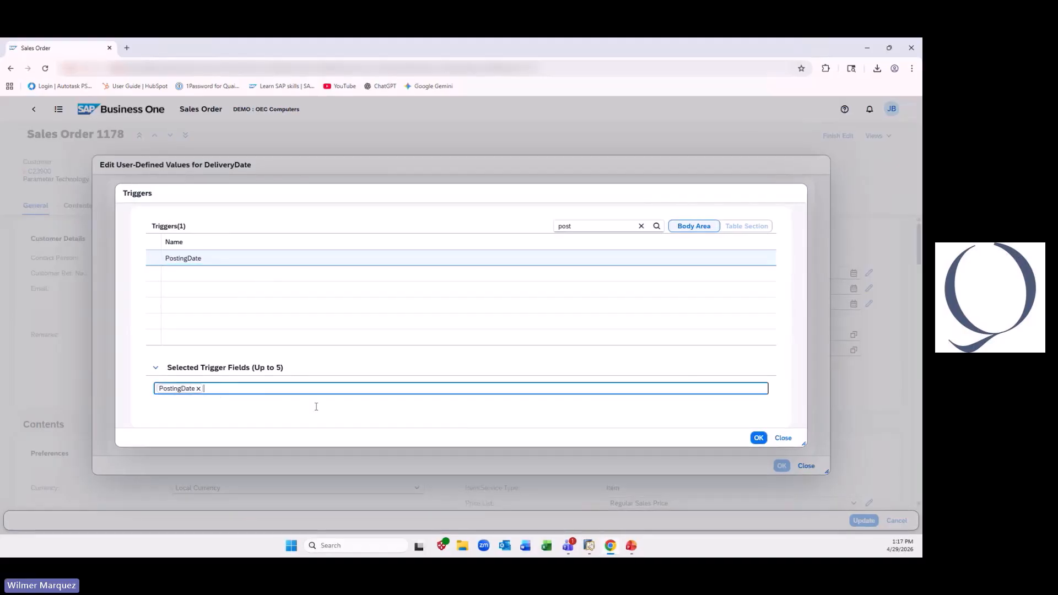
left_click(758, 437)
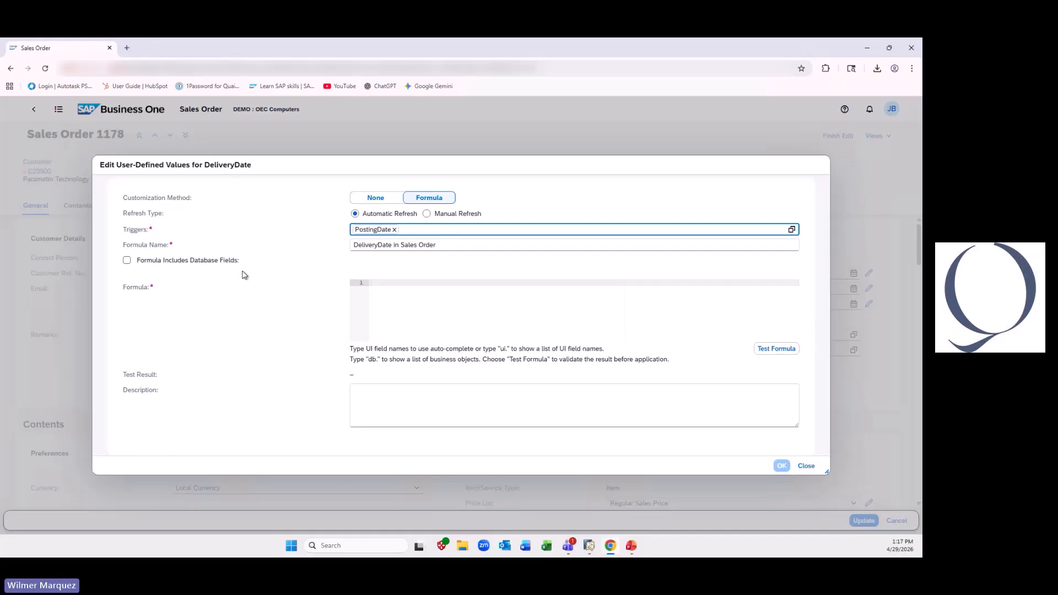
- Enter the Delivery Date formula PostingDate+7, test it and apply it
left_click(387, 286)
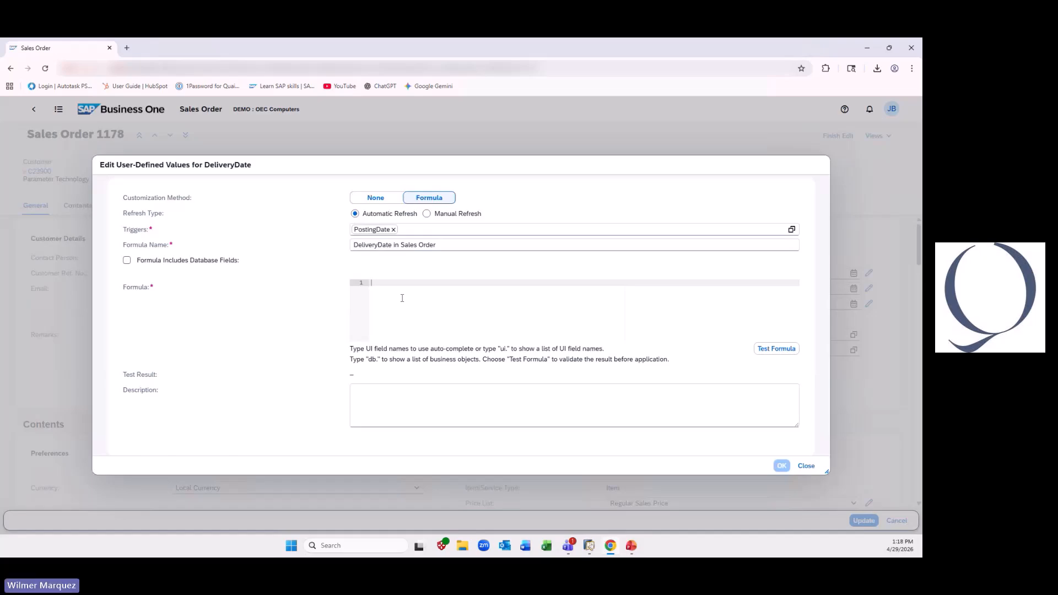
type("post")
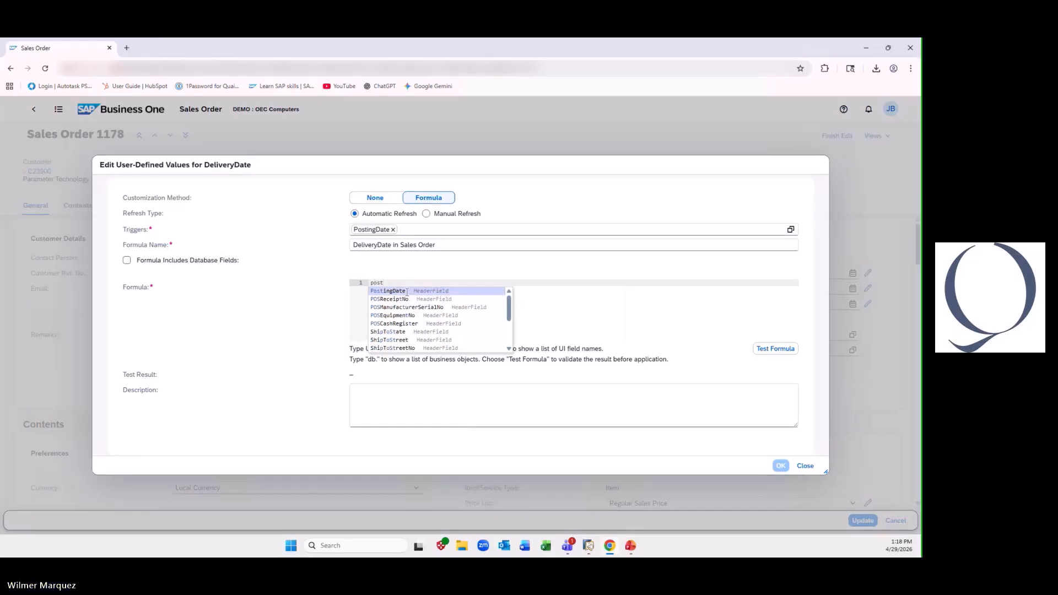
left_click(406, 291)
type("+7")
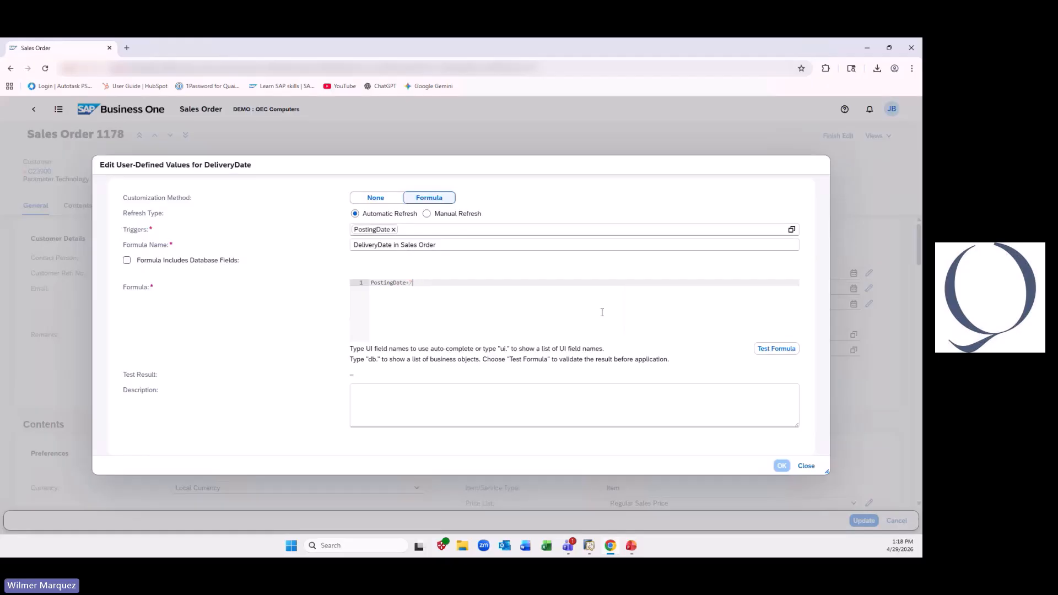
left_click(786, 348)
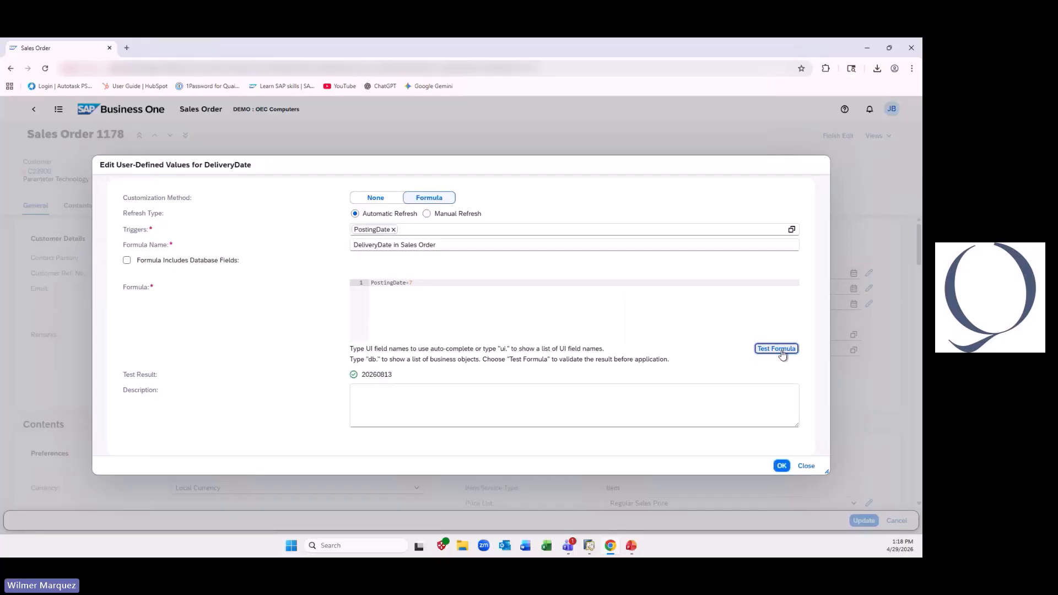
left_click(780, 466)
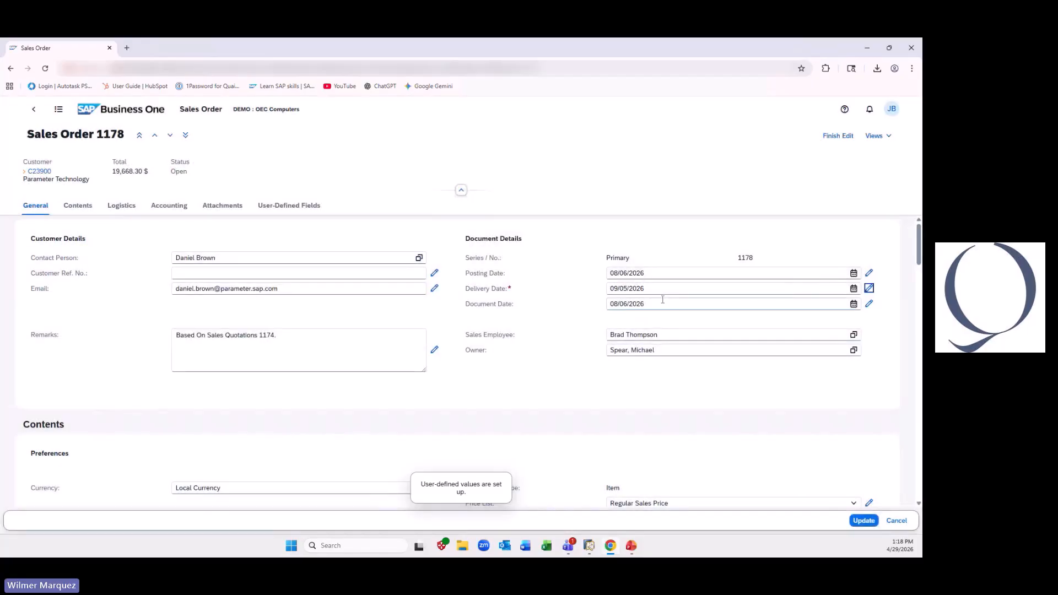
- Set the Posting Date to 08/20/2026 and update the sales order
left_click(853, 273)
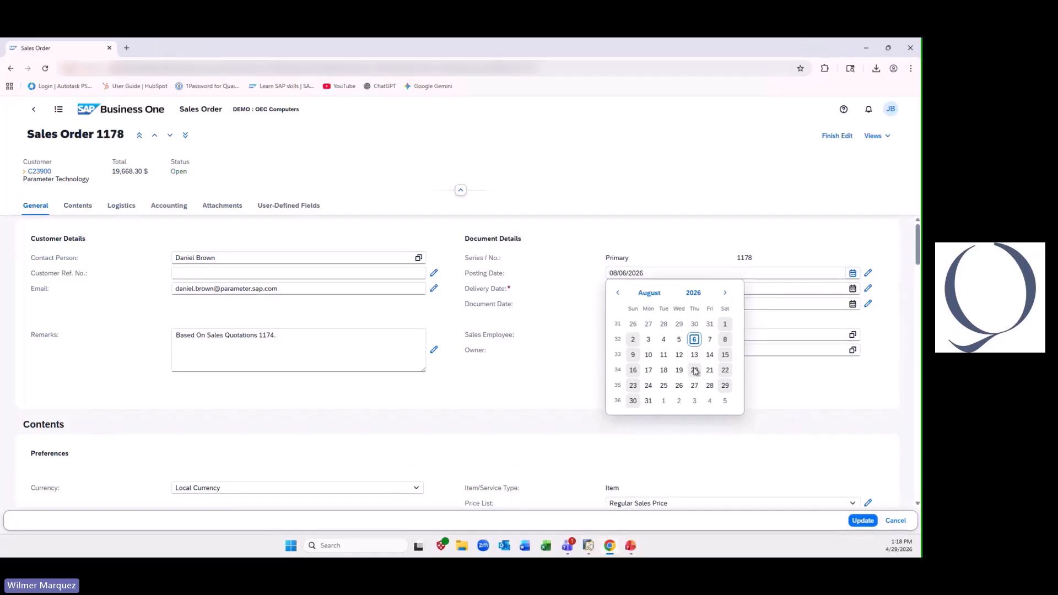
left_click(695, 370)
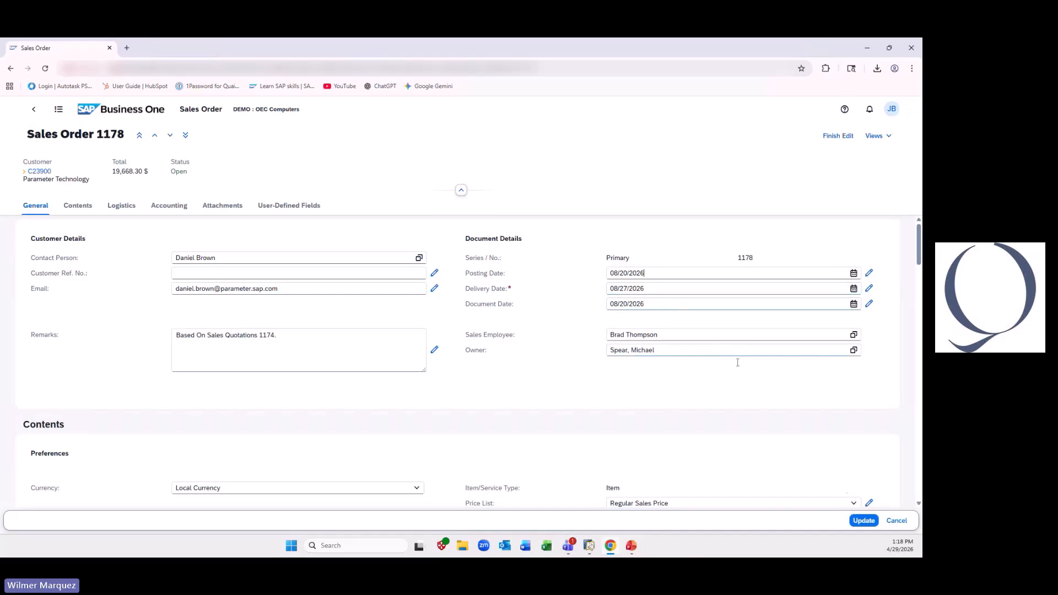
left_click(862, 520)
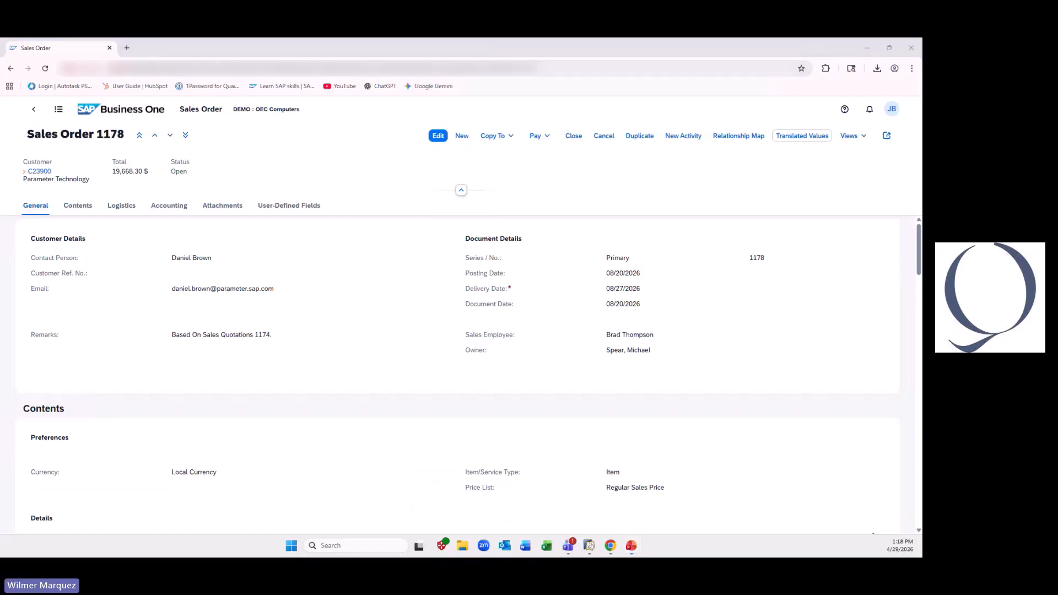
- Open the Parameter Technology sales order posted 08/03/2026 for editing and start editing its user-defined values
key("alt+Tab")
left_click(115, 115)
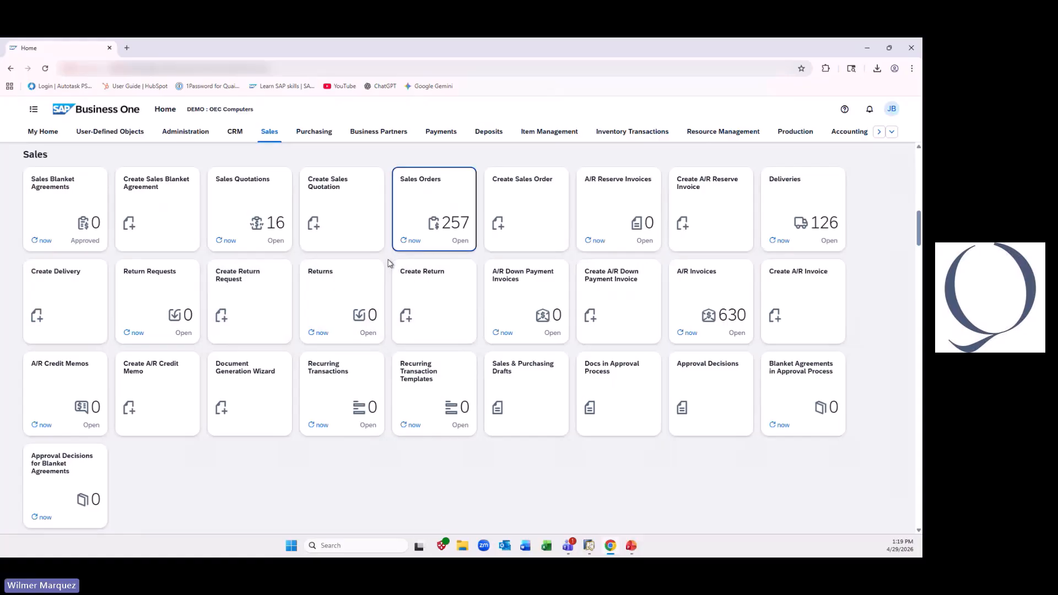
left_click(451, 199)
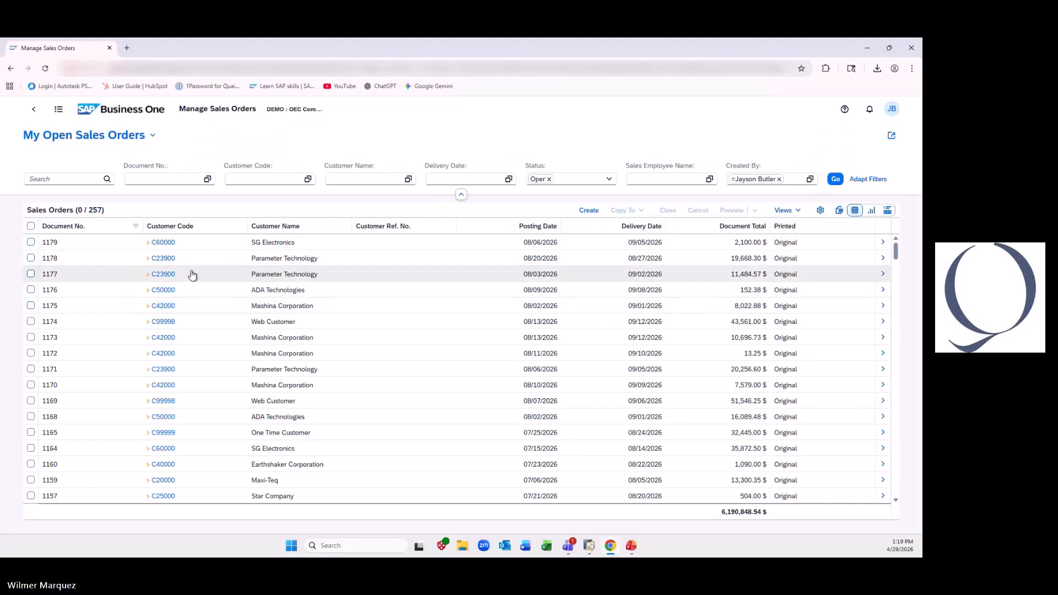
left_click(193, 274)
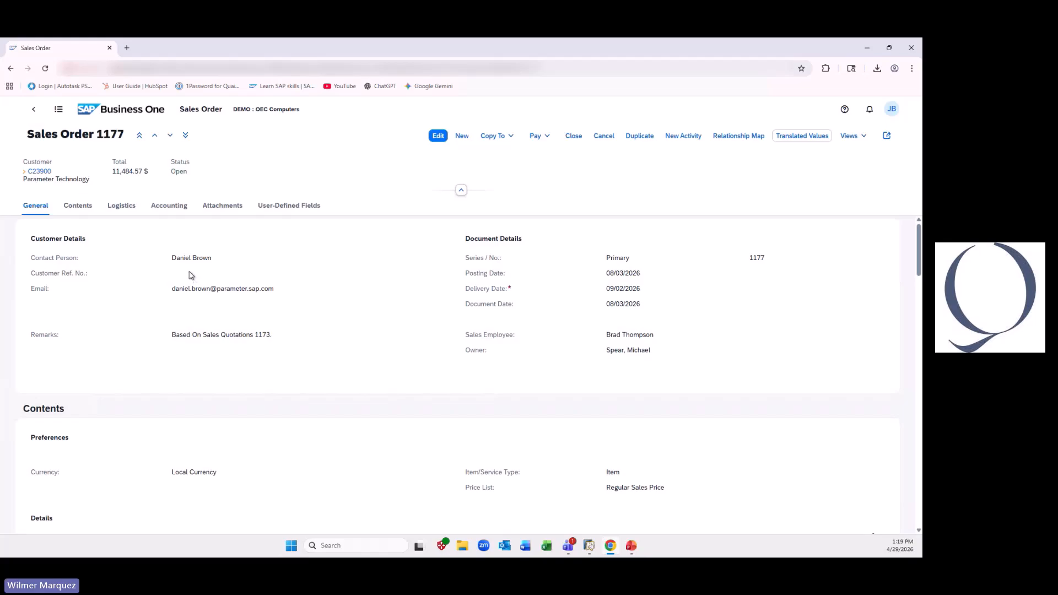
left_click(438, 136)
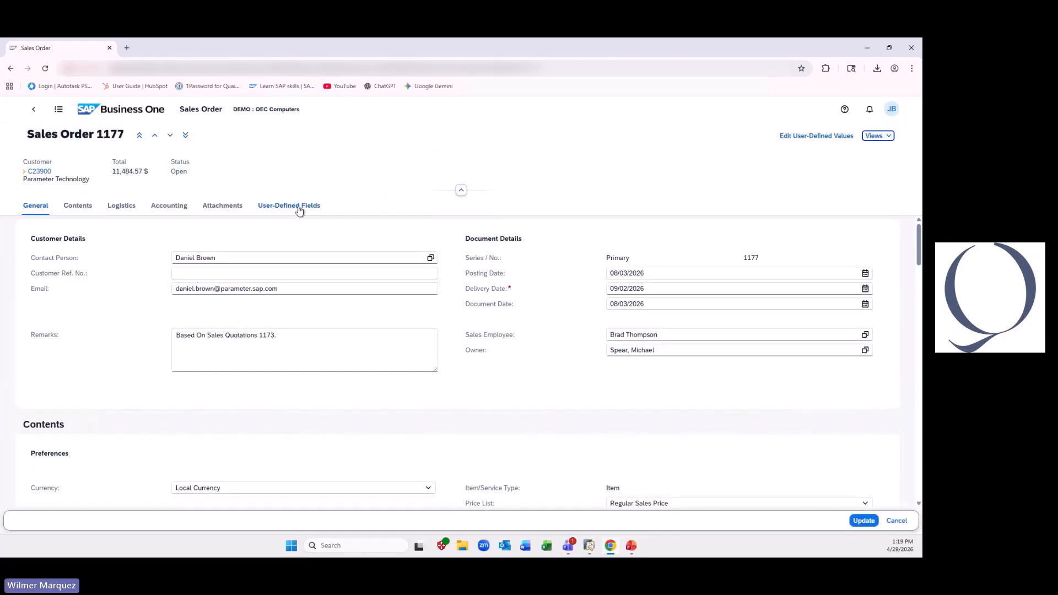
left_click(822, 140)
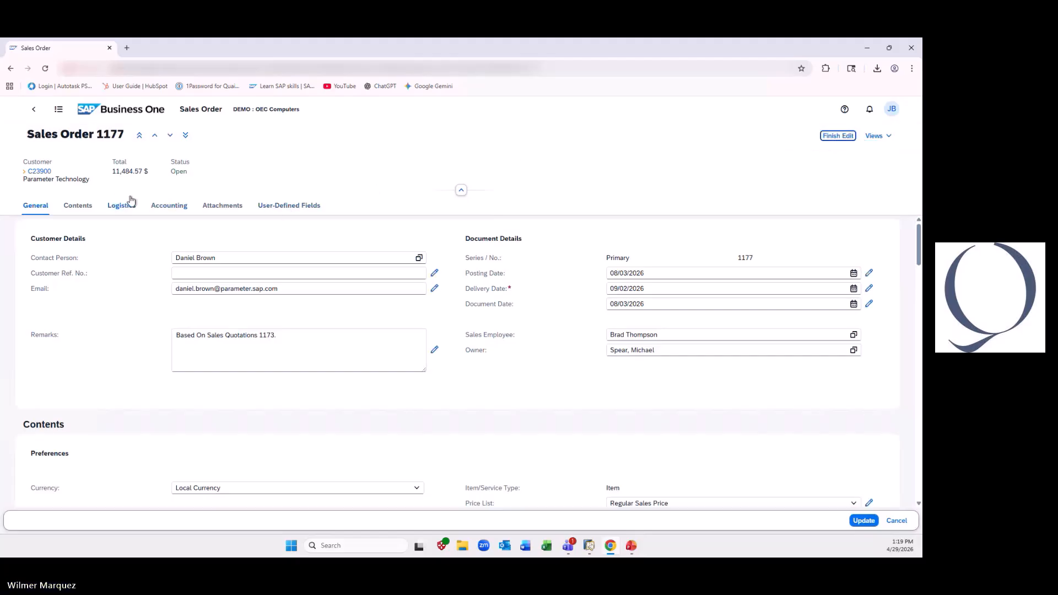
- Set the Gold Customer user-defined field to be filled by a formula with automatic refresh, using CustomerCode as its trigger field
left_click(279, 208)
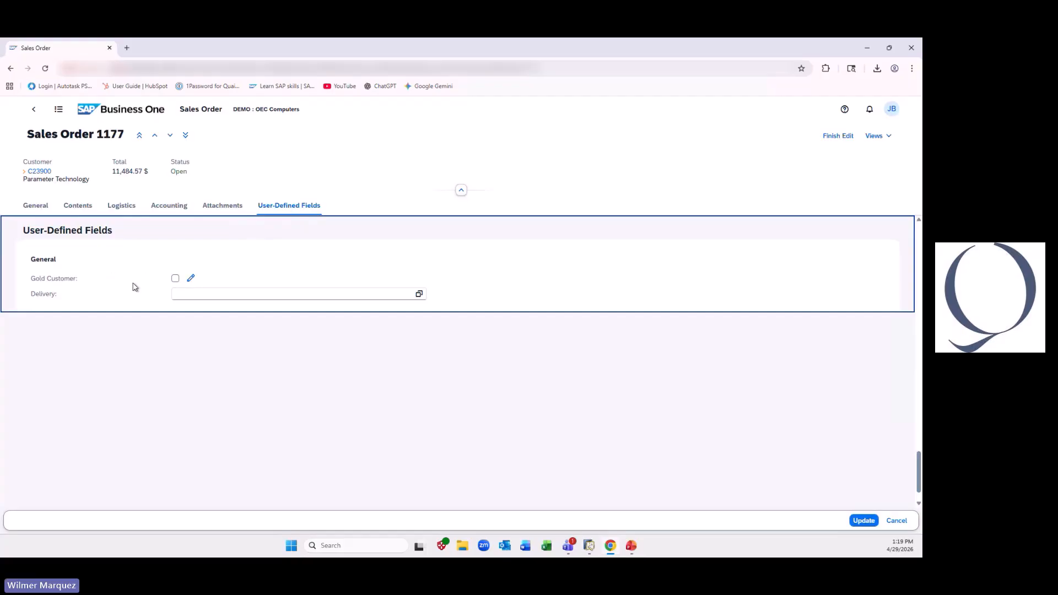
left_click(190, 279)
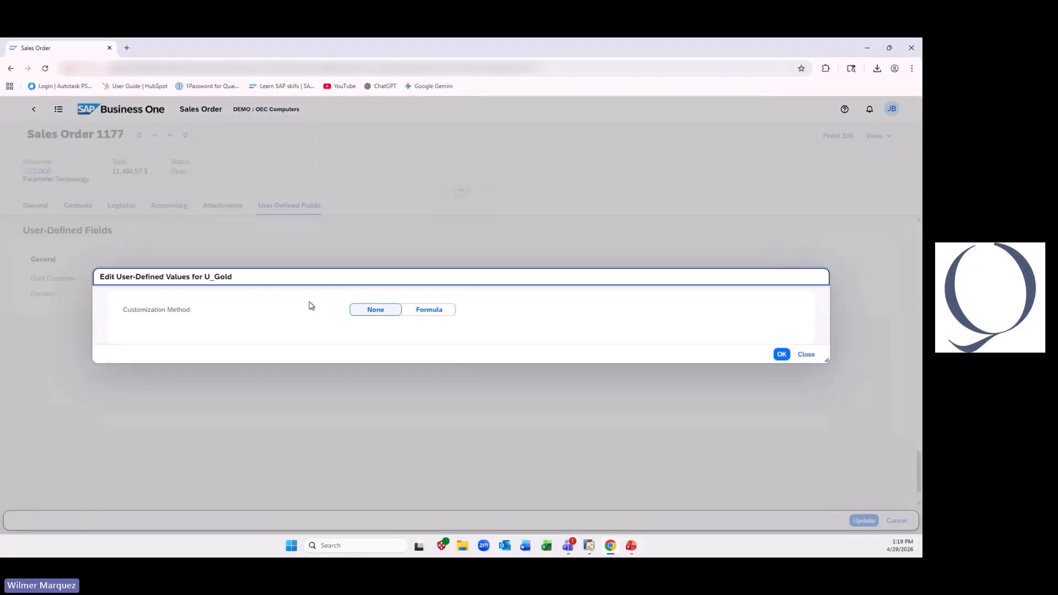
left_click(435, 311)
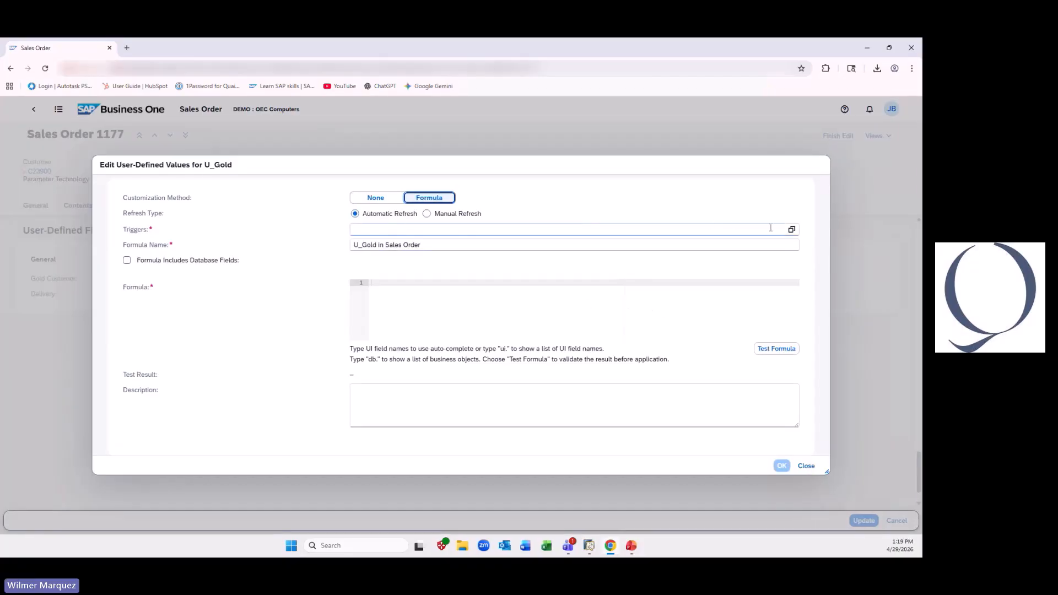
left_click(791, 228)
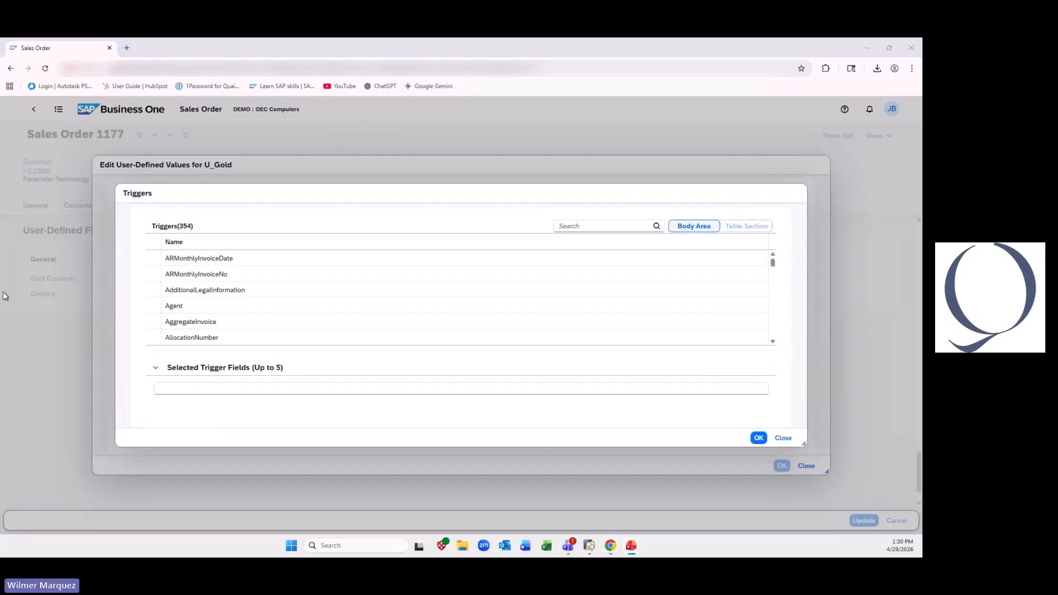
left_click(581, 224)
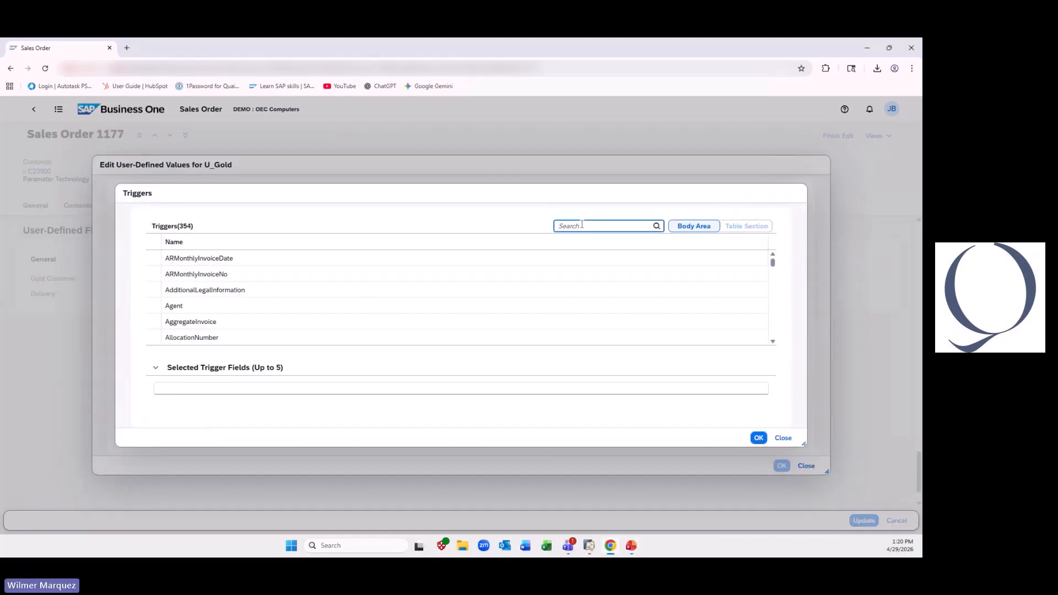
type("cust")
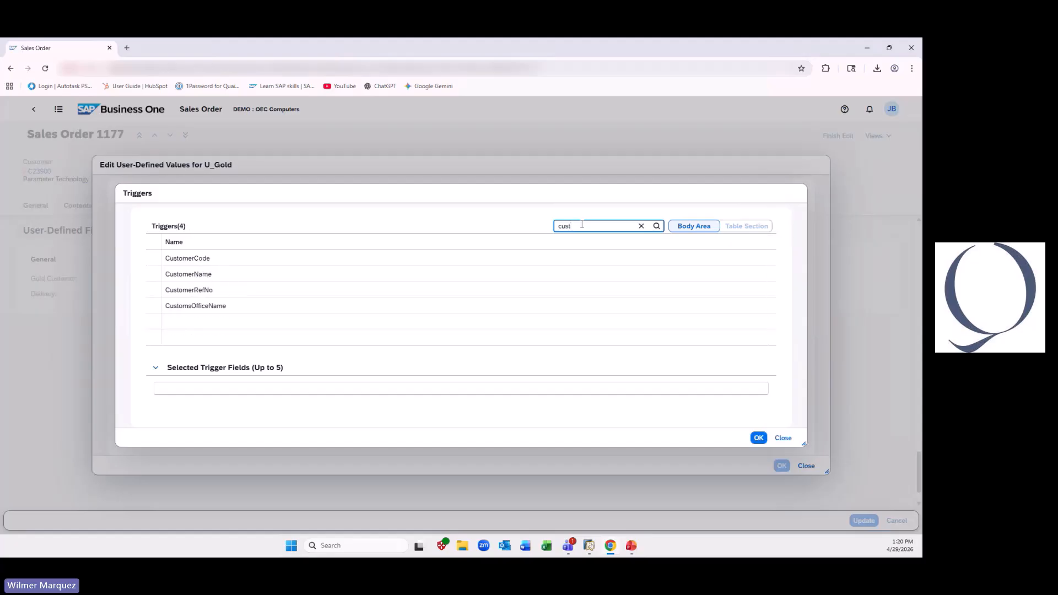
left_click(266, 259)
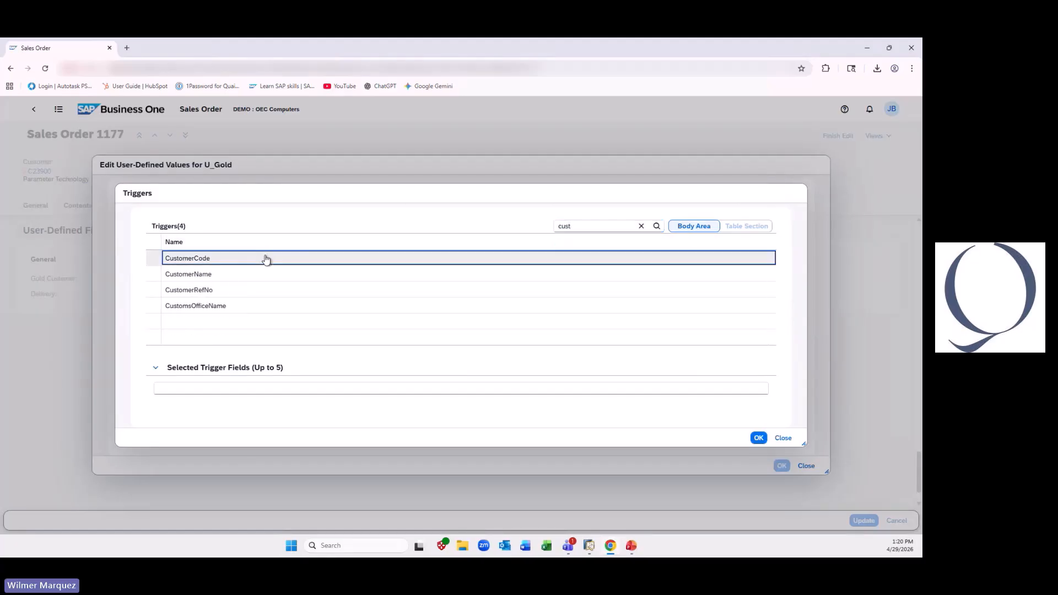
left_click(266, 259)
left_click(757, 438)
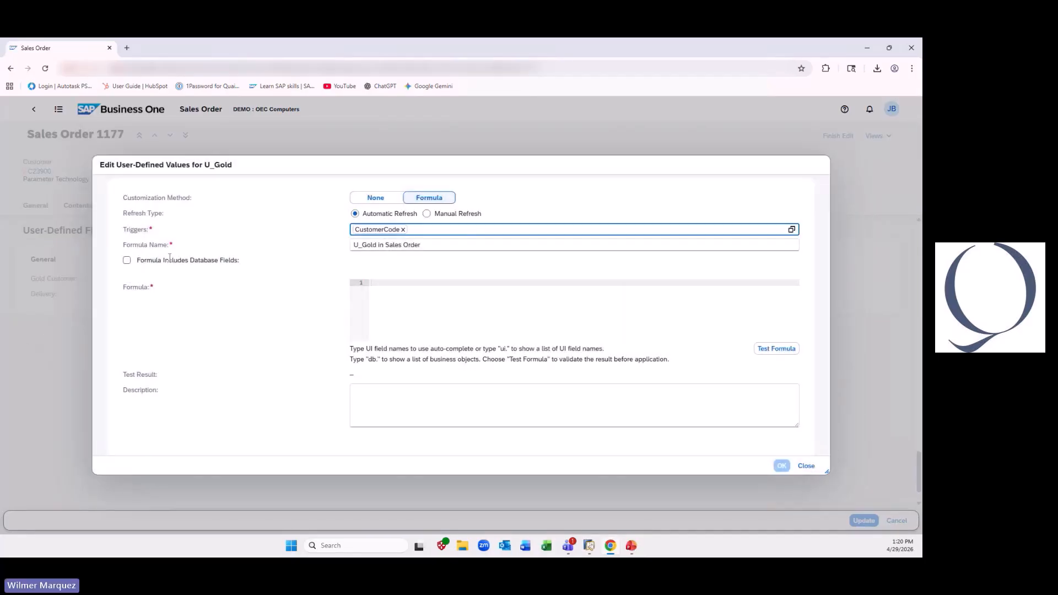
- Include database fields in the Gold Customer formula, looking up BusinessPartners (OCRD) by CardCode compared with the UI field CustomerCode
left_click(127, 259)
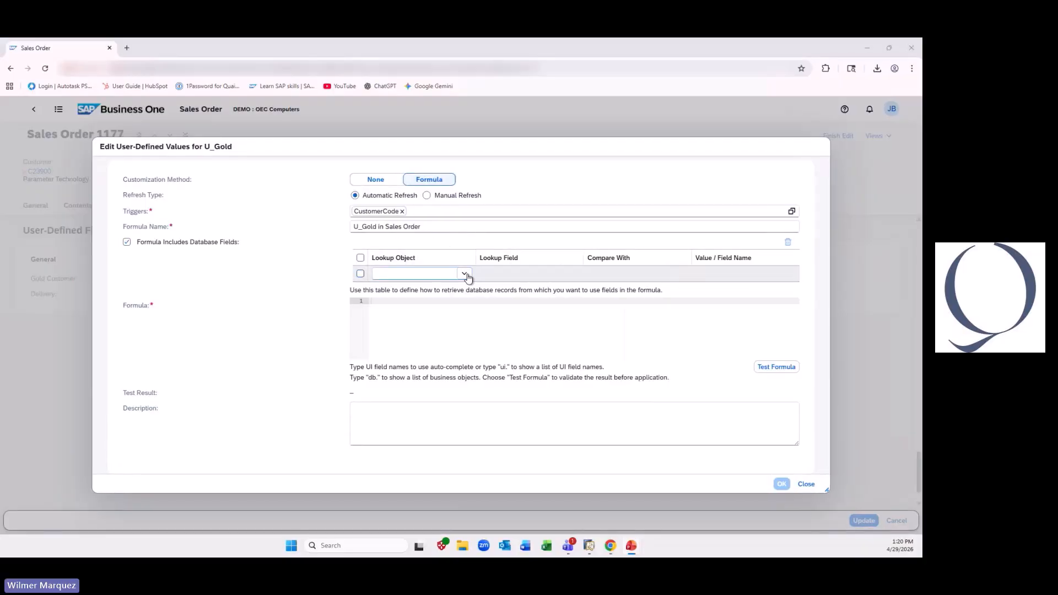
left_click(426, 274)
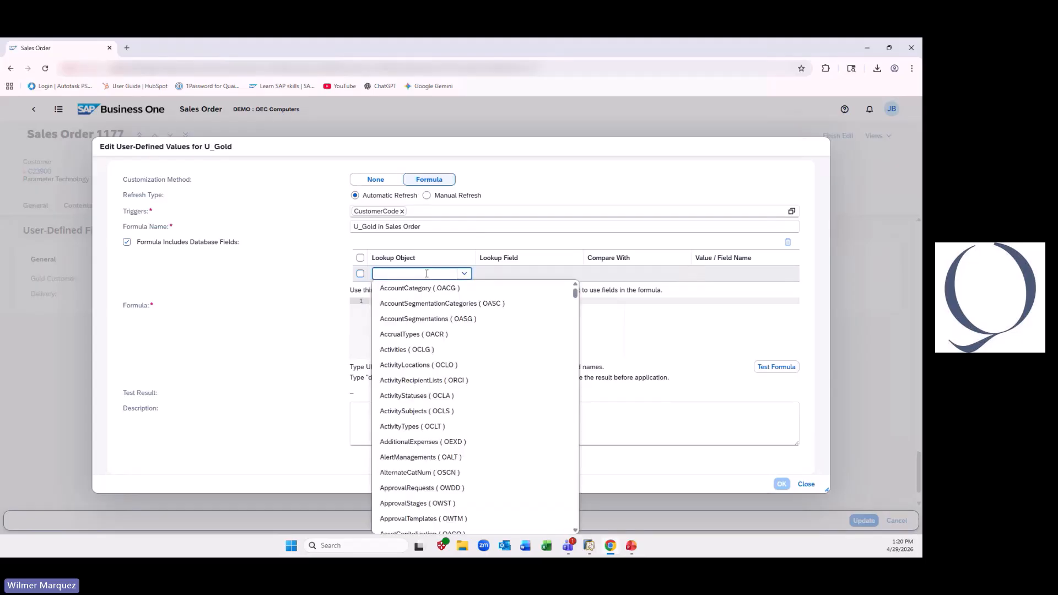
type("BusinessPartnerGroups ( C")
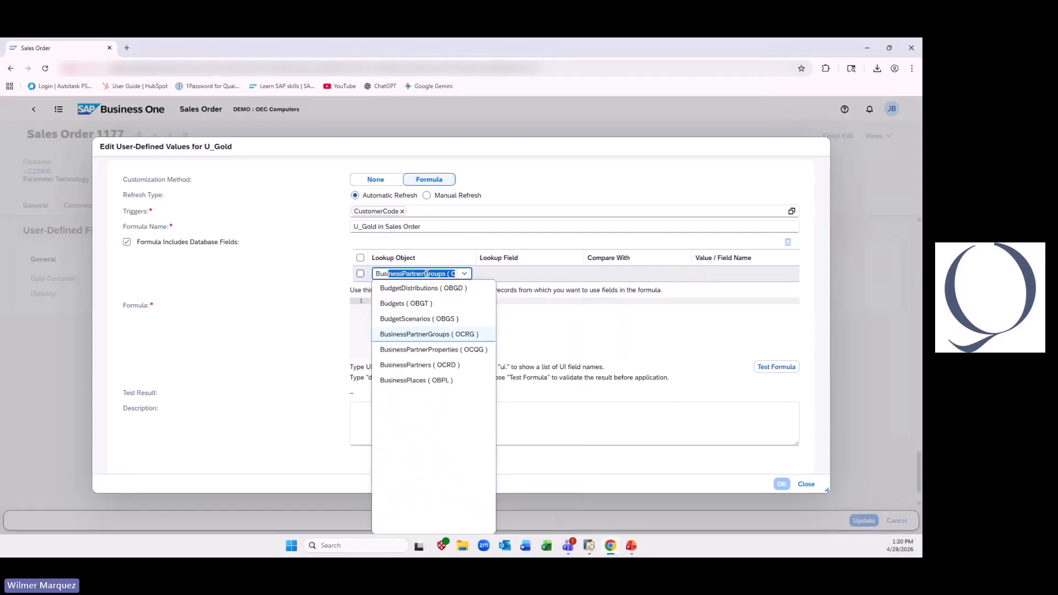
left_click(453, 320)
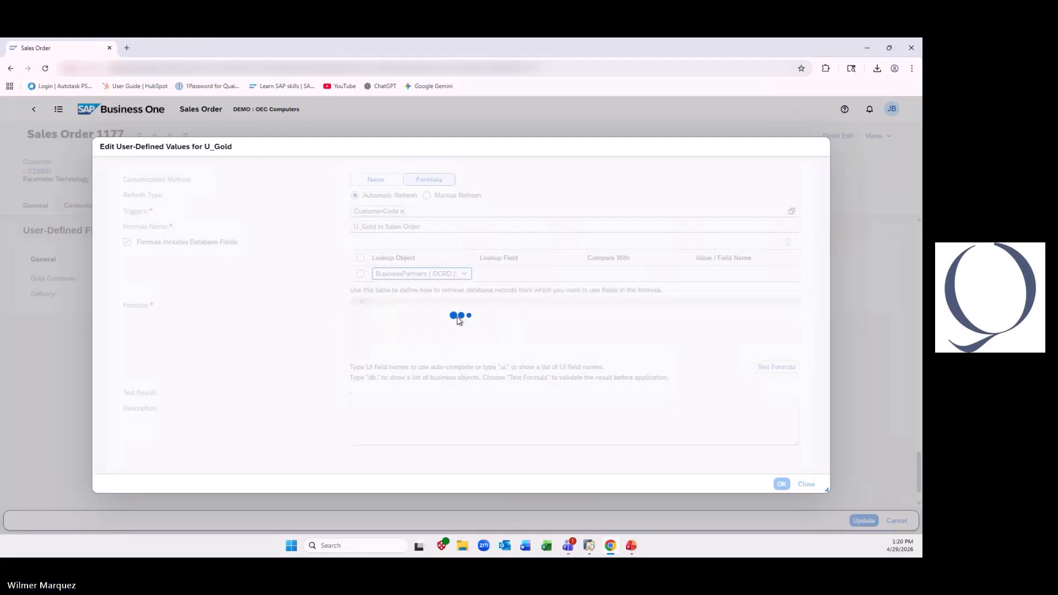
left_click(550, 267)
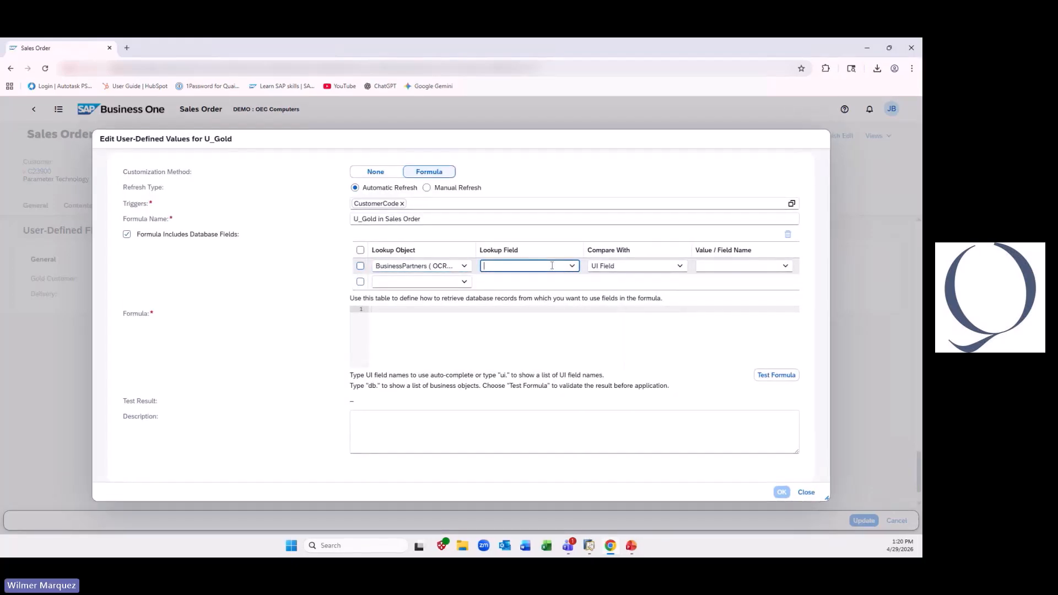
type("Card")
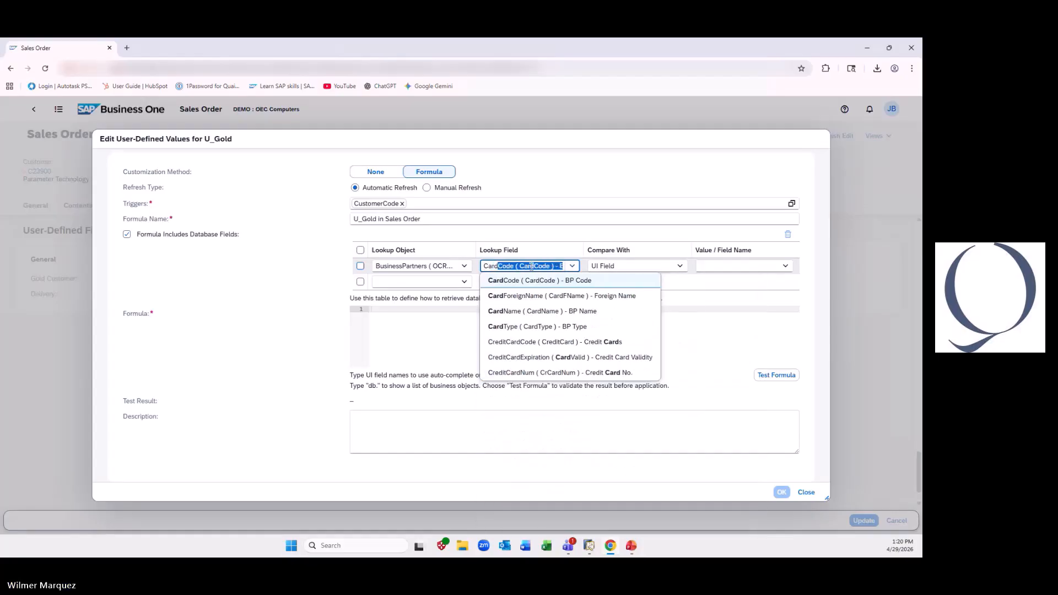
left_click(528, 281)
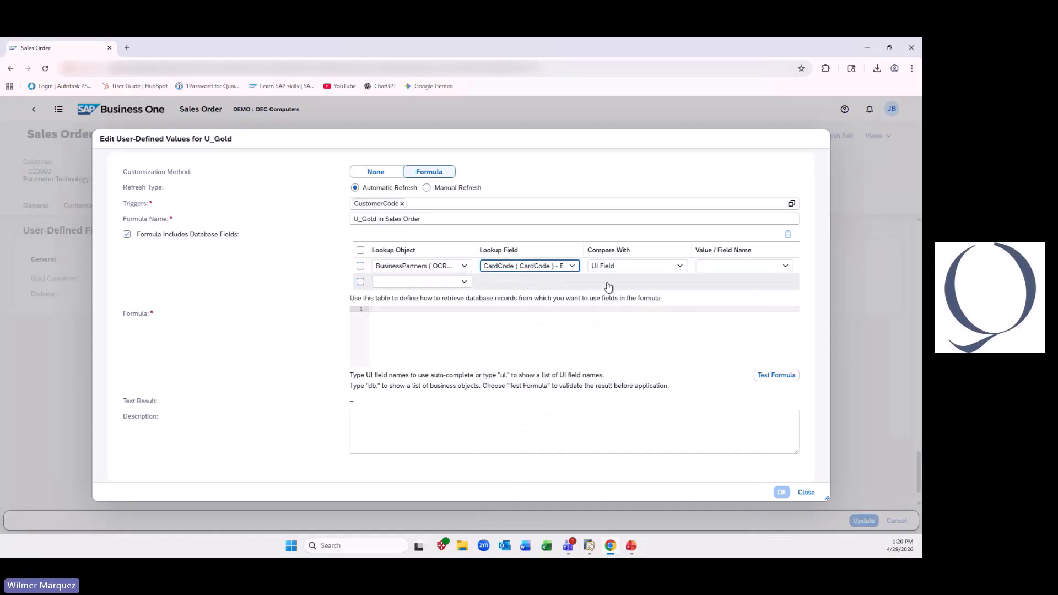
left_click(738, 265)
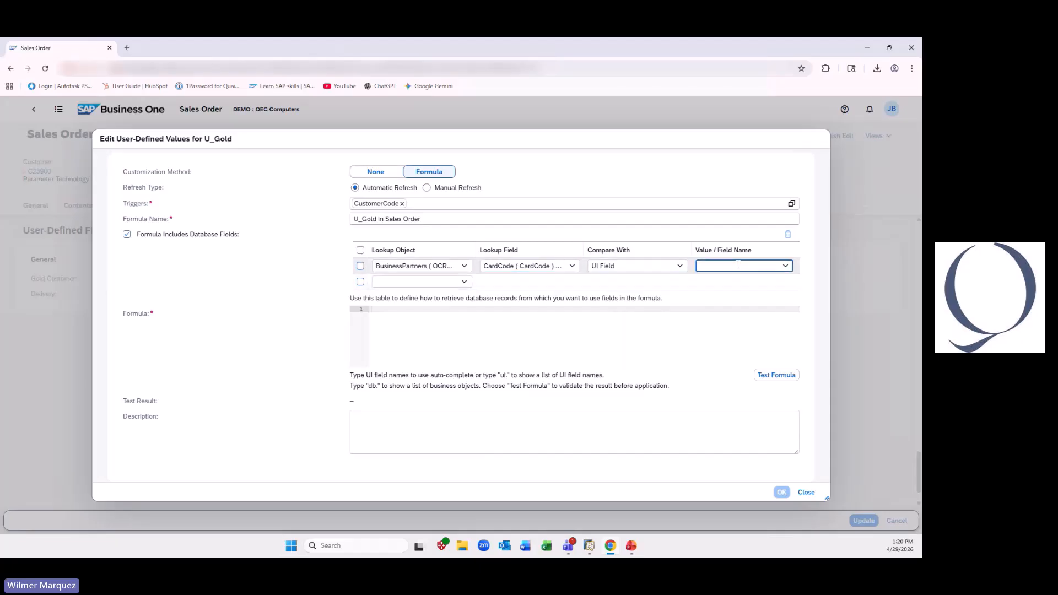
type("CustomerCode")
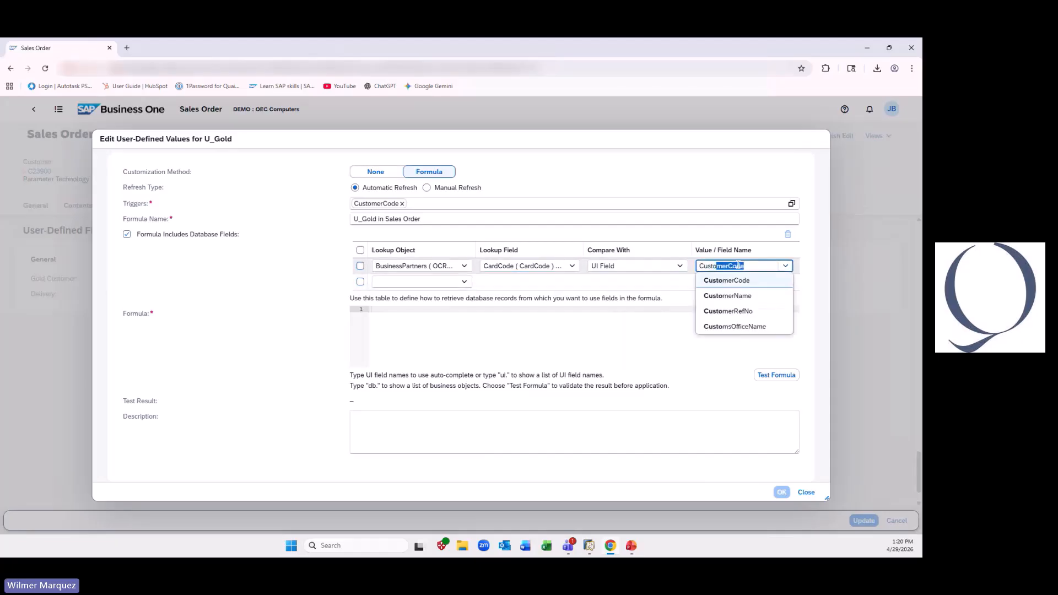
left_click(737, 281)
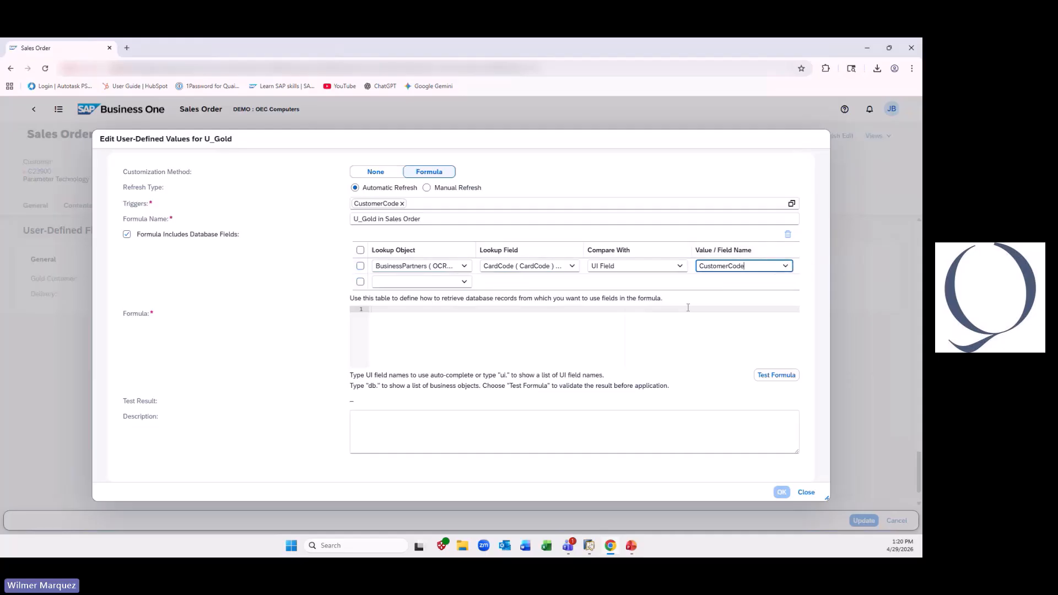
- Enter the Gold Customer formula db.BusinessPartners.CurrentAccountBalance>100000
left_click(395, 310)
type("db")
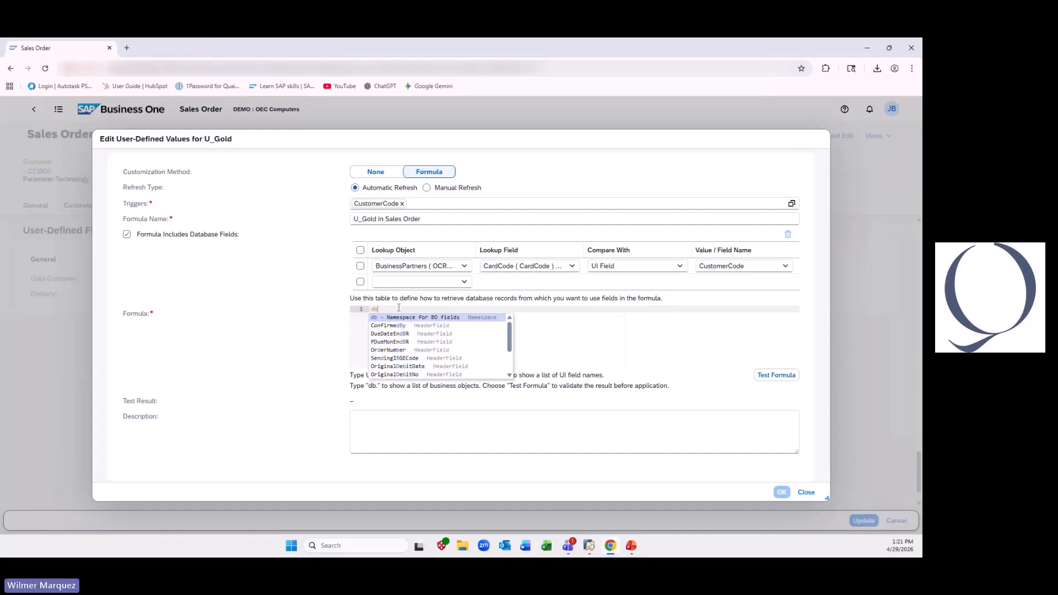
type(".bu")
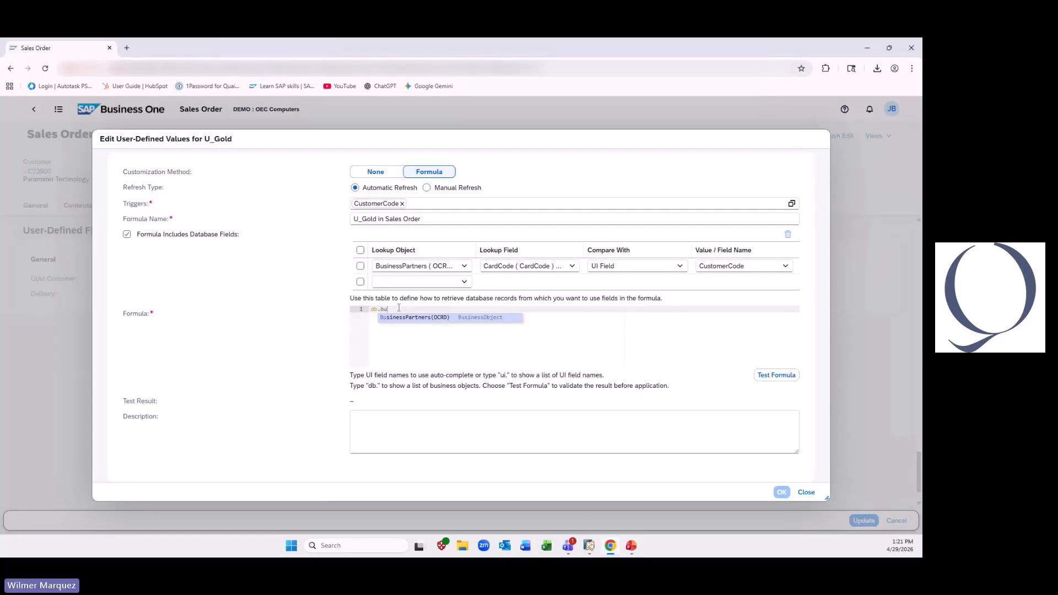
key("Return")
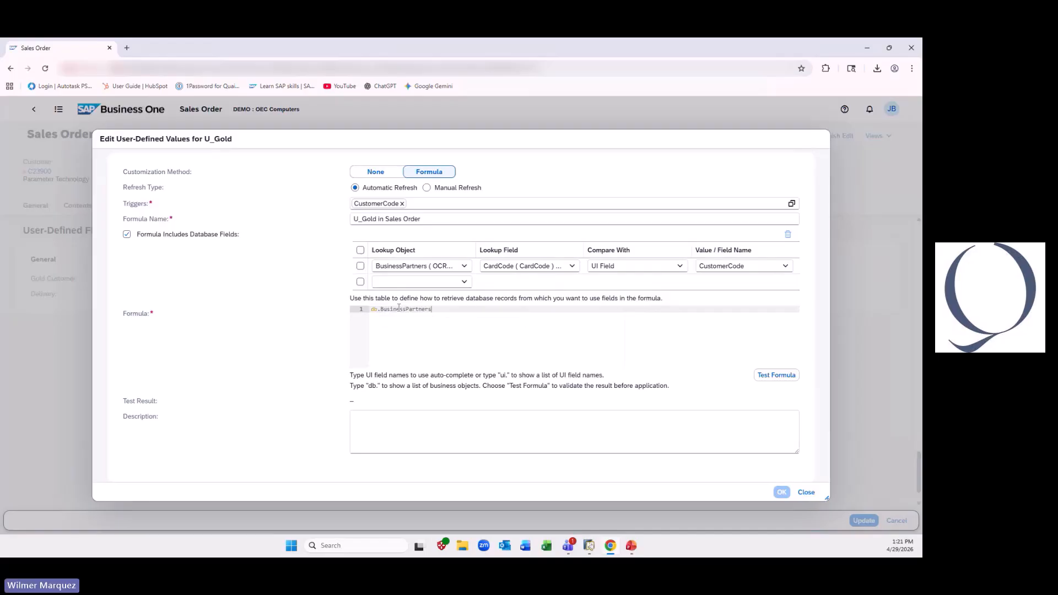
type(".current")
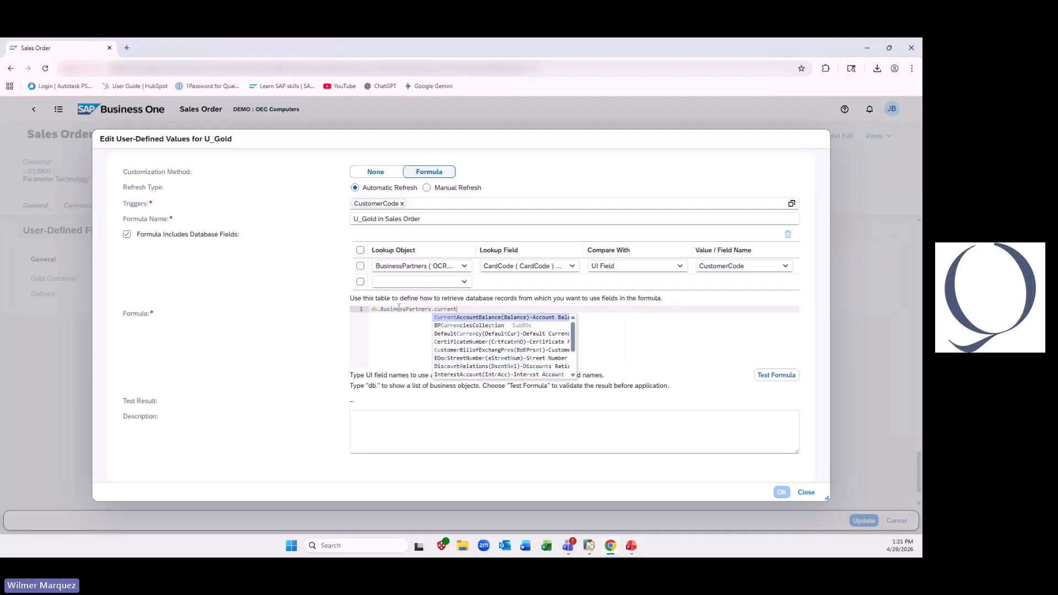
key("Return")
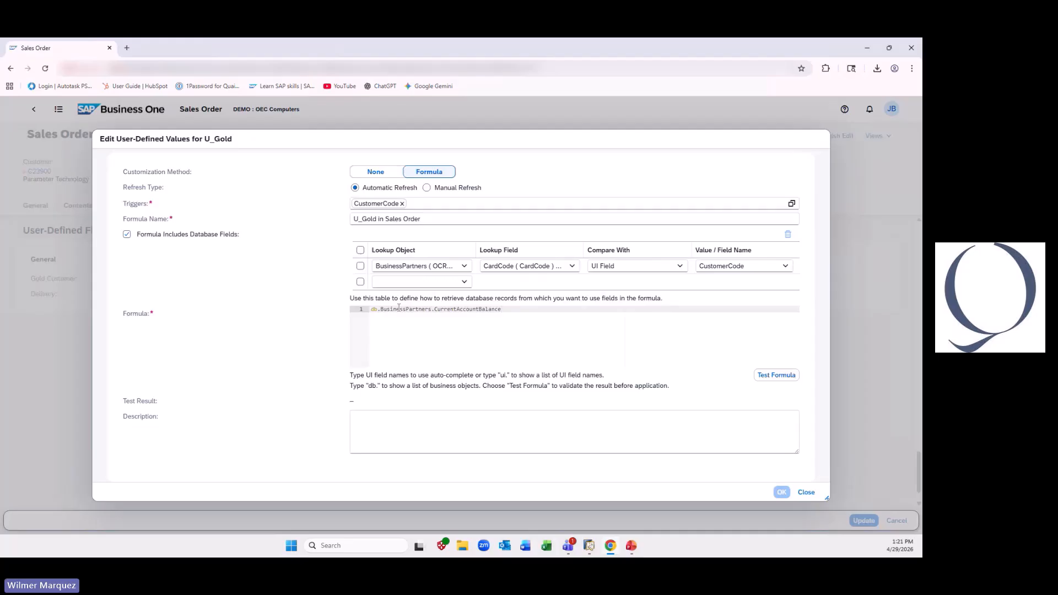
type(">100000")
- Test the Gold Customer formula, apply it and update the sales order
left_click(763, 374)
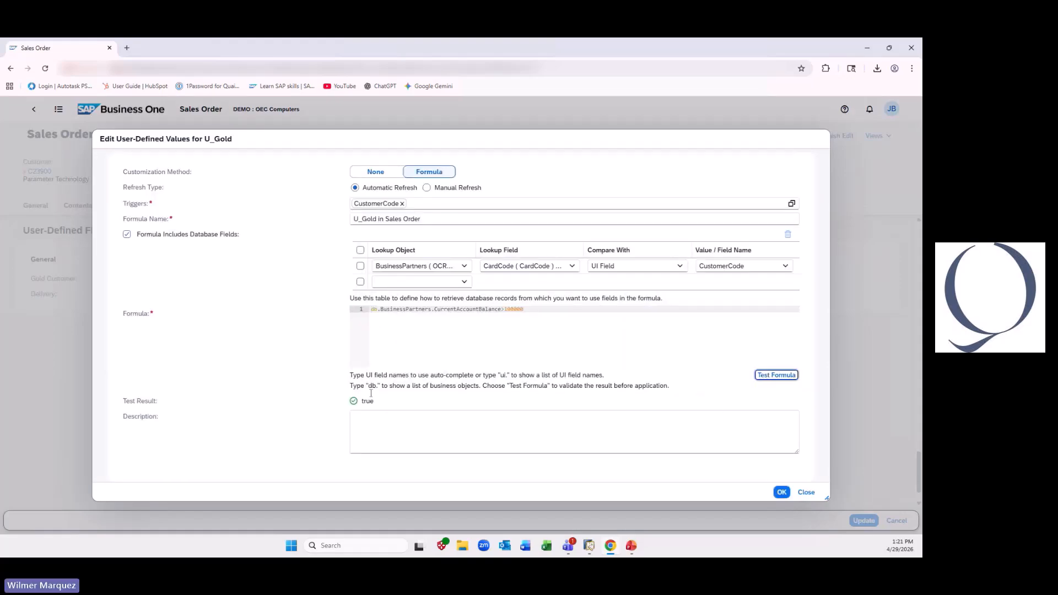
left_click(780, 494)
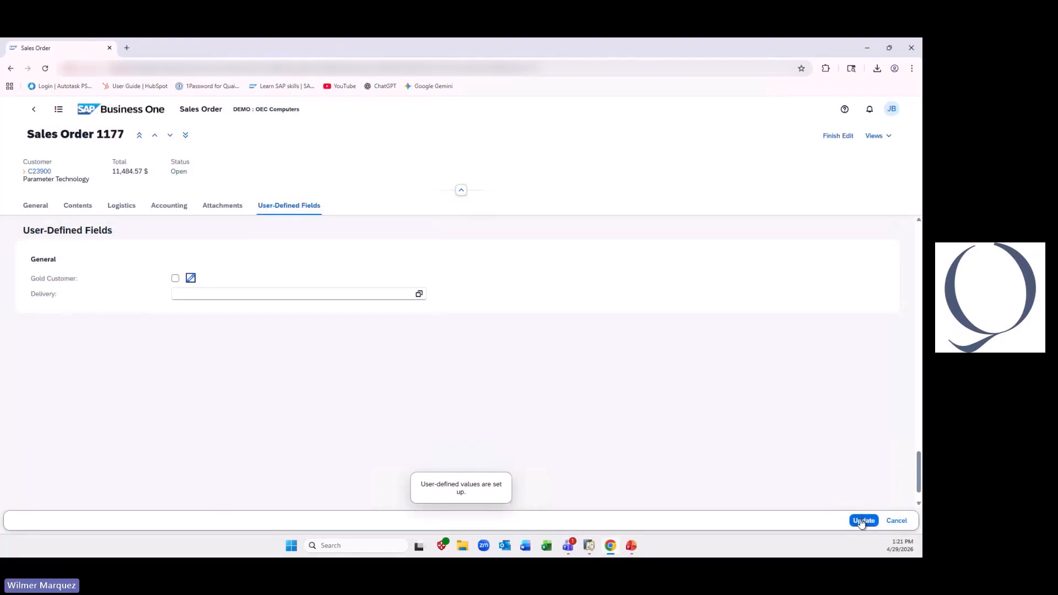
left_click(860, 521)
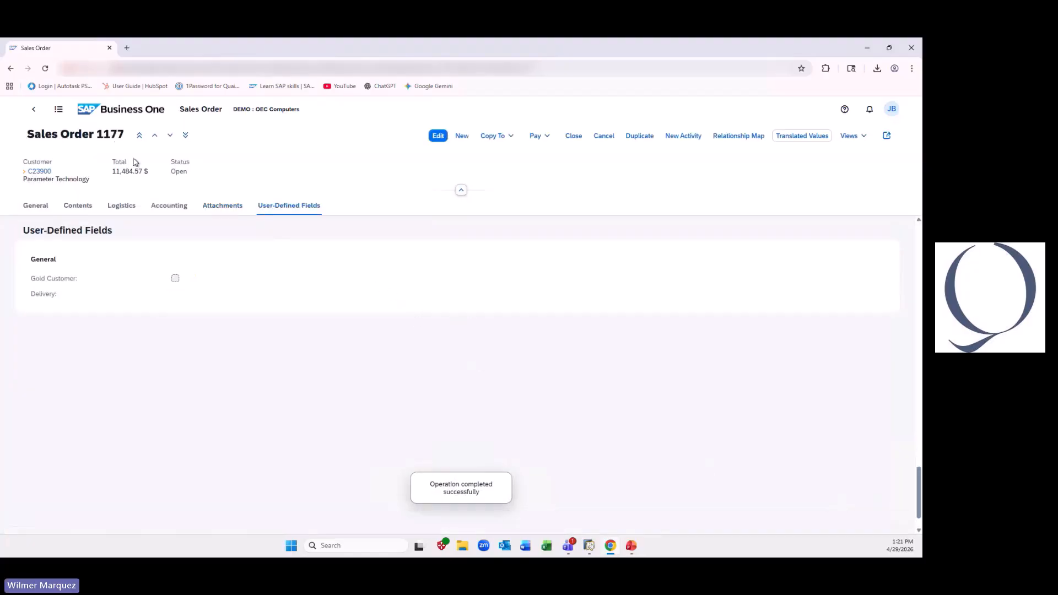
- Start a new sales order for the customer Maxi-Teq and check its Gold Customer user-defined field
left_click(118, 115)
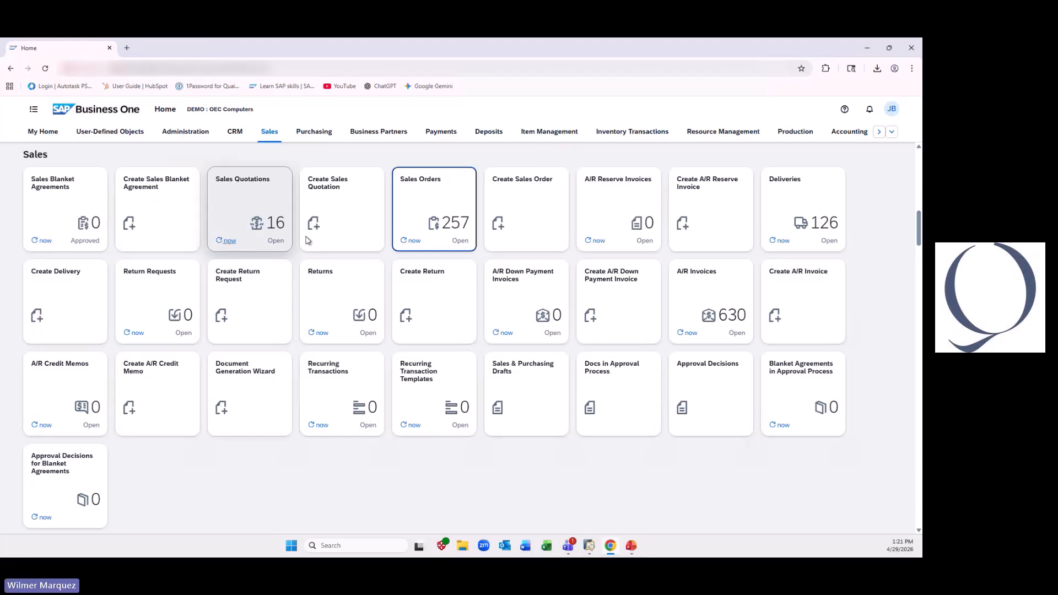
left_click(498, 223)
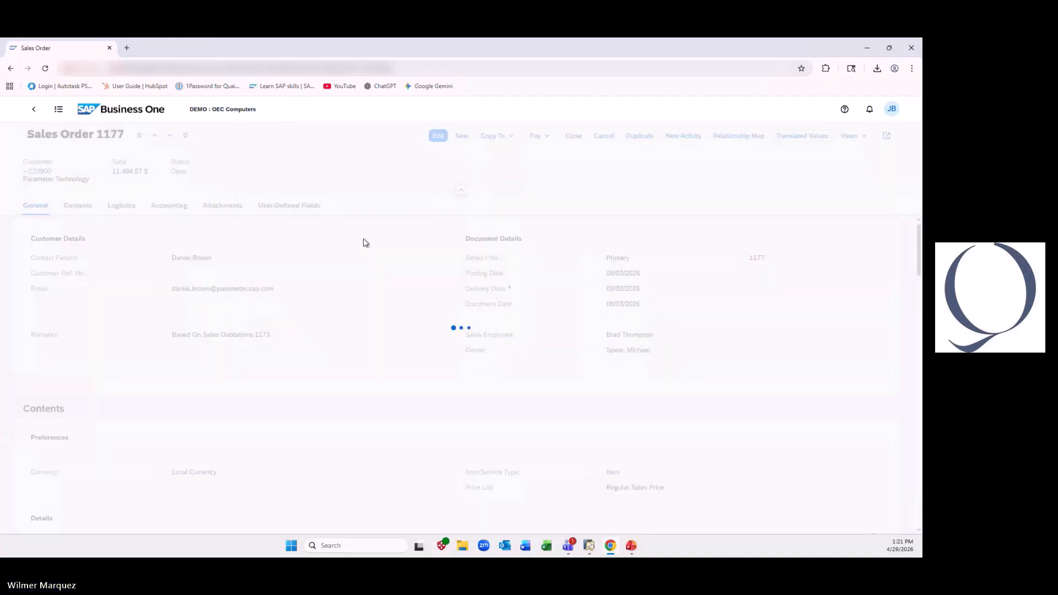
left_click(429, 252)
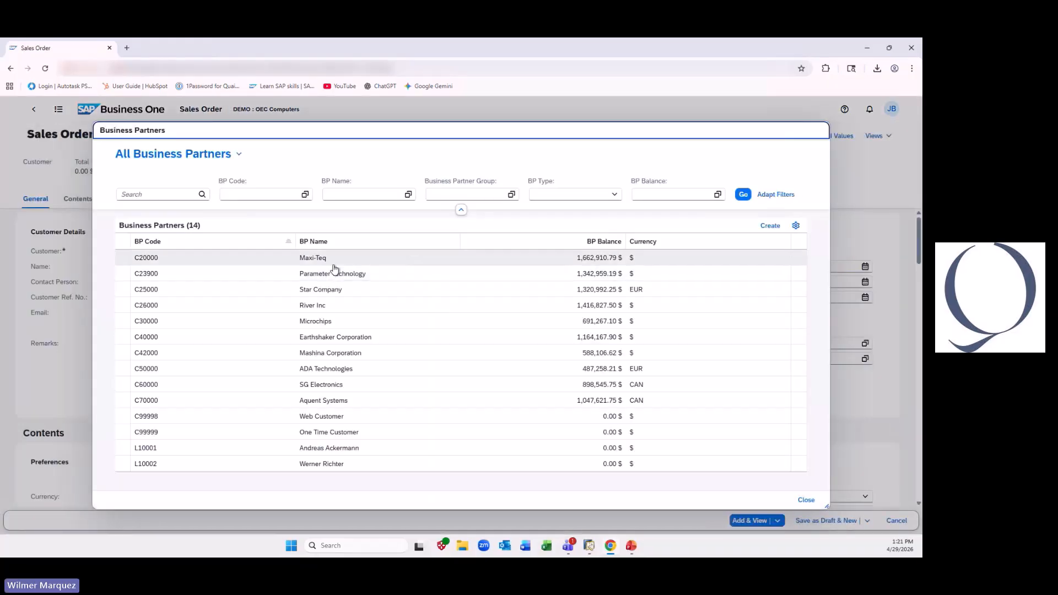
left_click(341, 261)
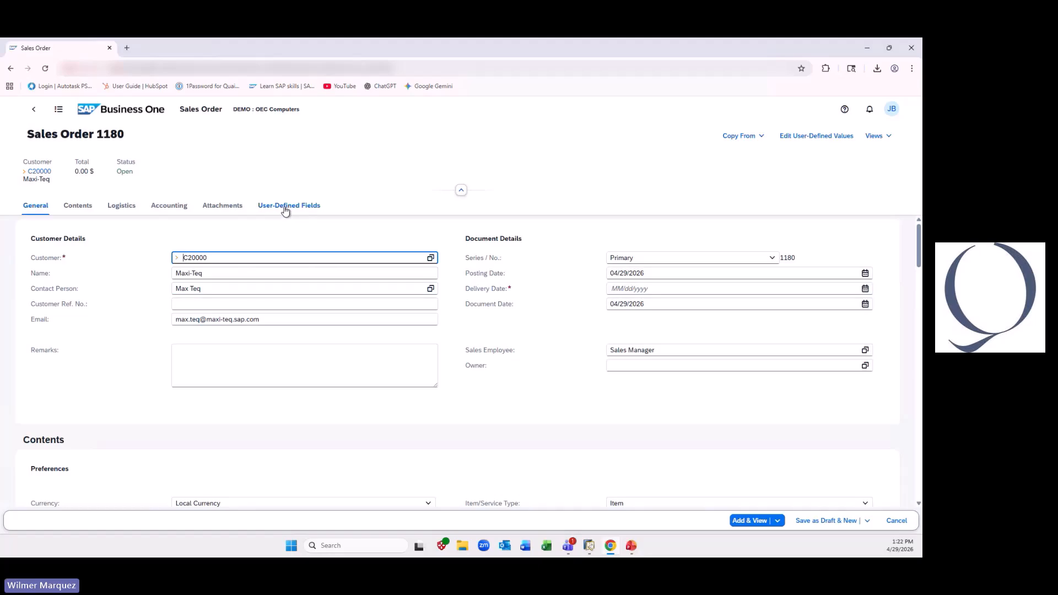
left_click(285, 207)
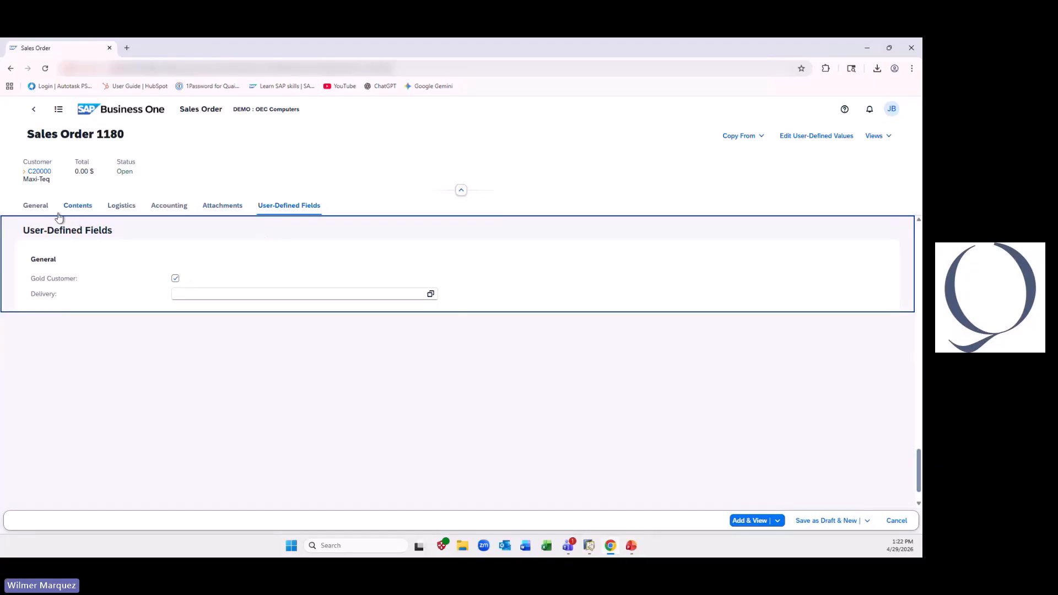
- Change the new order's customer to One Time Customer, check the Gold Customer field, and discard the unsaved order
left_click(37, 207)
left_click(429, 257)
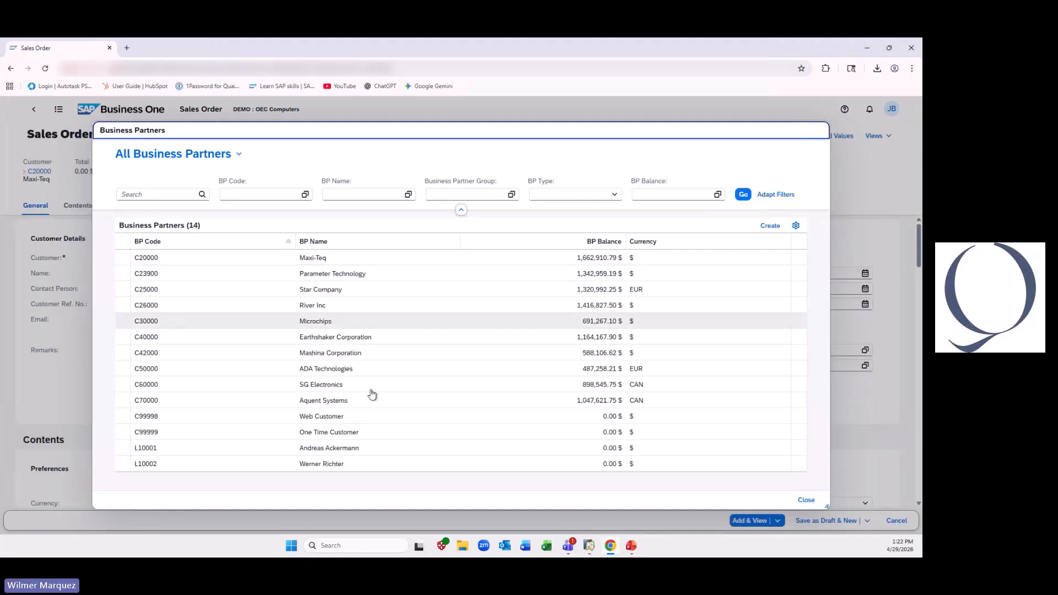
left_click(377, 432)
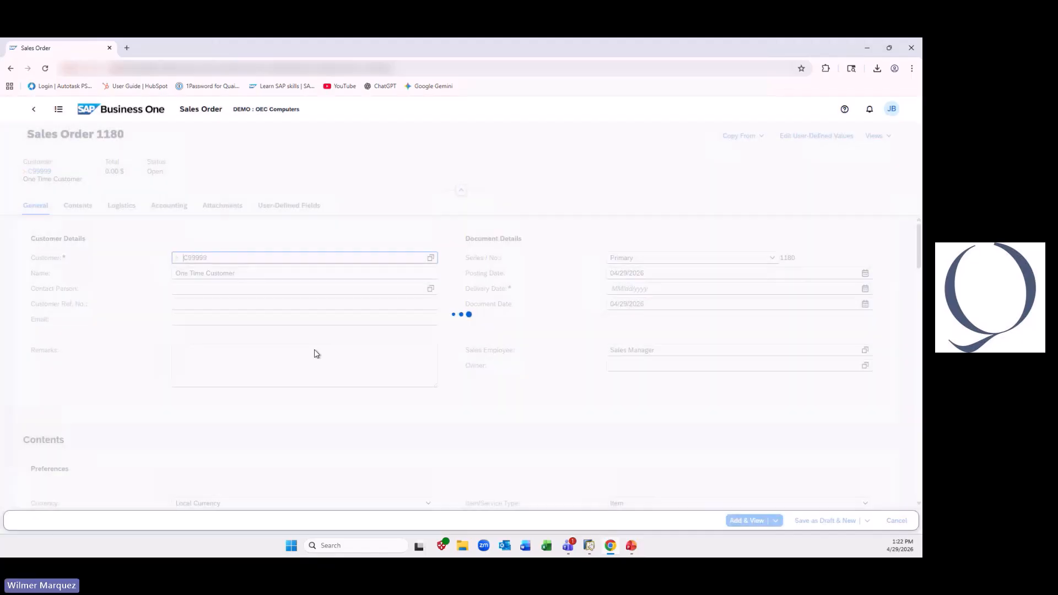
left_click(275, 206)
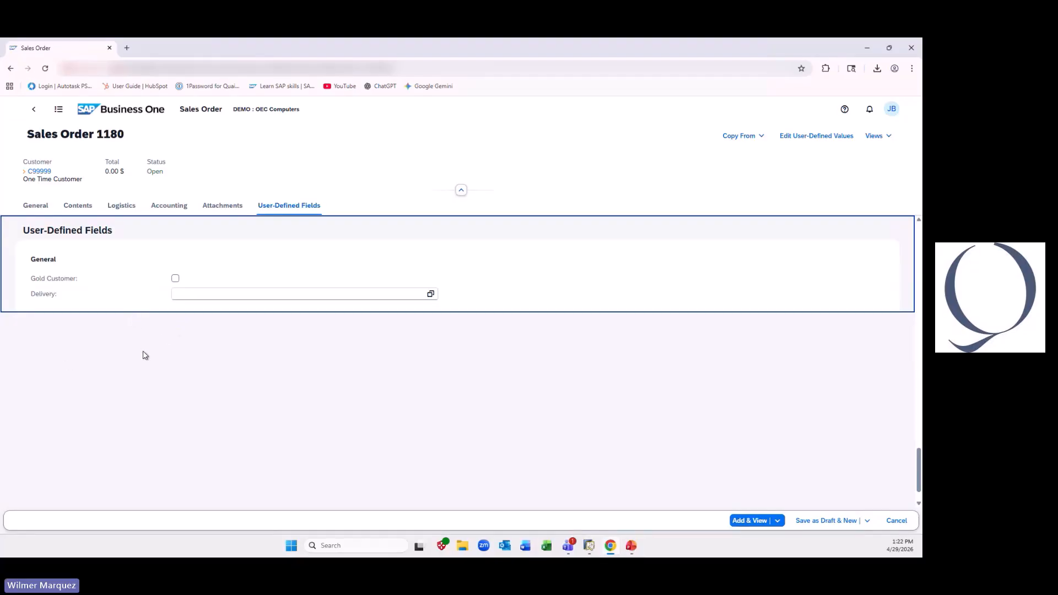
left_click(908, 523)
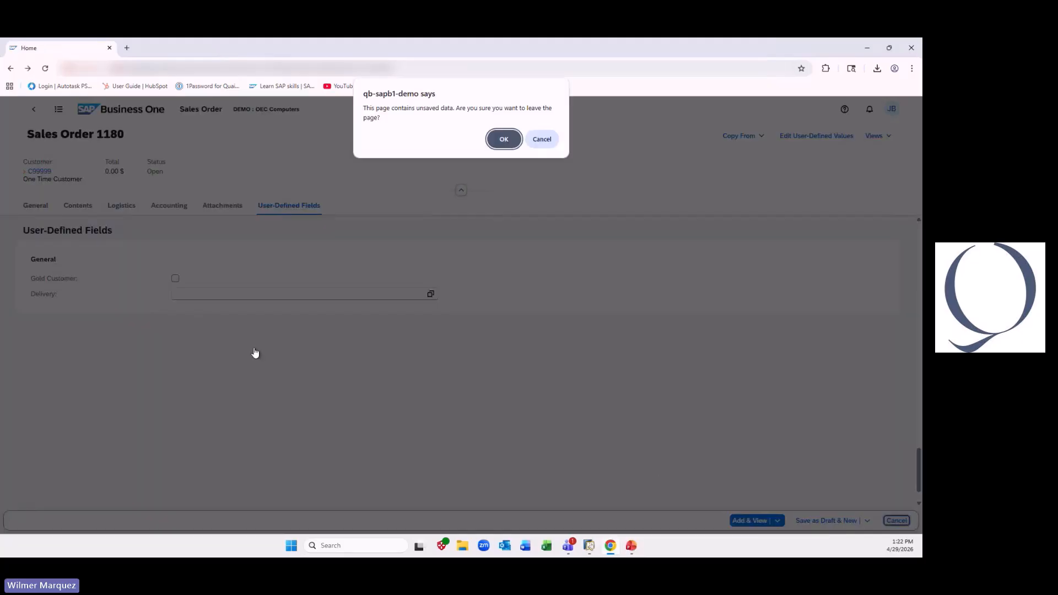
left_click(502, 139)
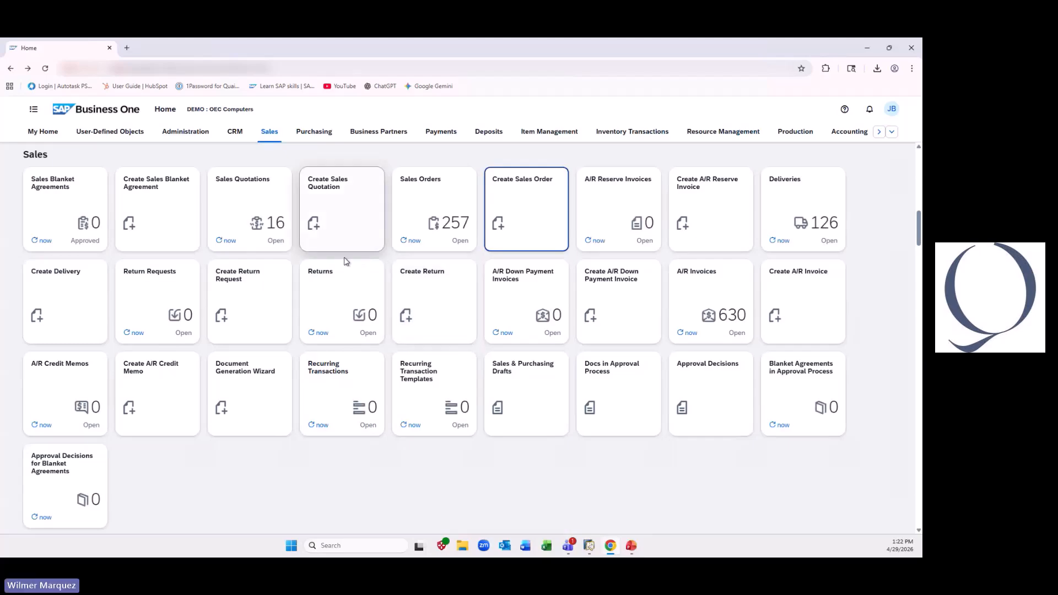